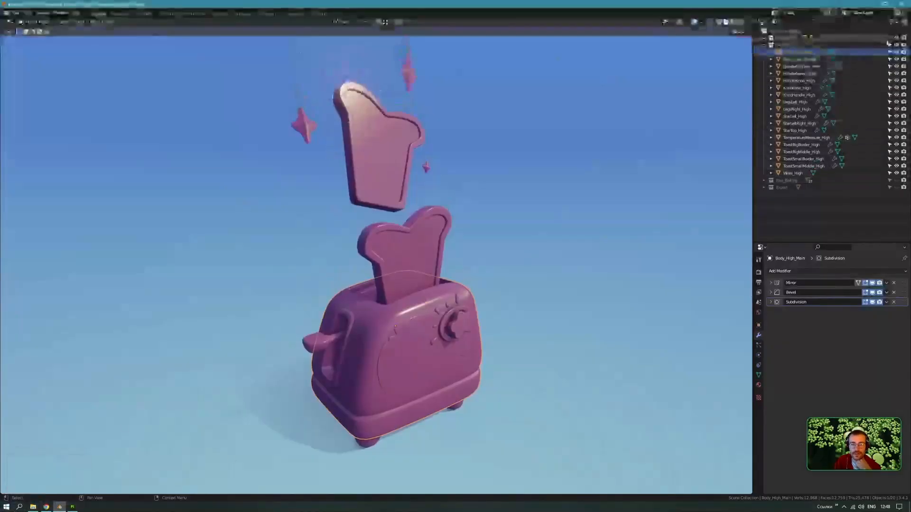
# Display the wireframe on the low-poly toaster and examine its triangulated topology from the handle side.
pyautogui.click(764, 46)
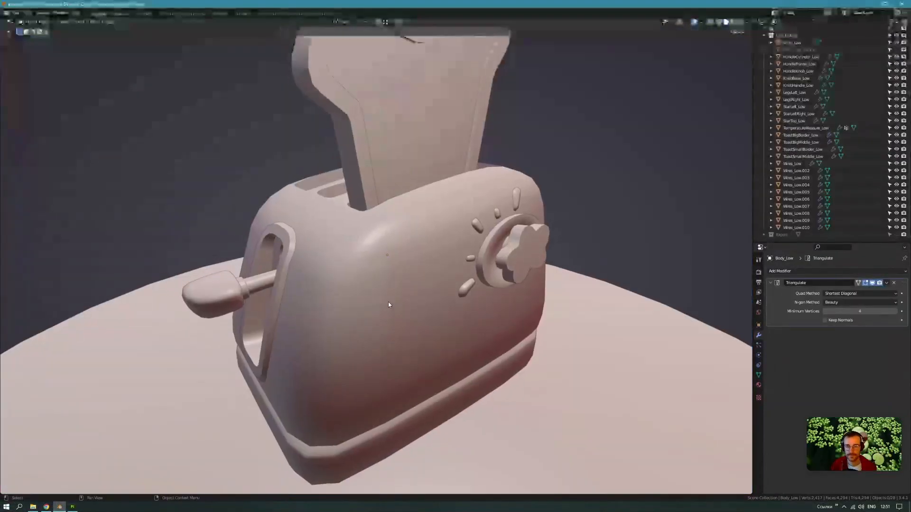
pyautogui.hotkey('shift', 'alt', 'z')
pyautogui.moveTo(349, 327); pyautogui.dragTo(374, 323, button='middle')
pyautogui.moveTo(308, 251); pyautogui.dragTo(354, 247, button='middle')
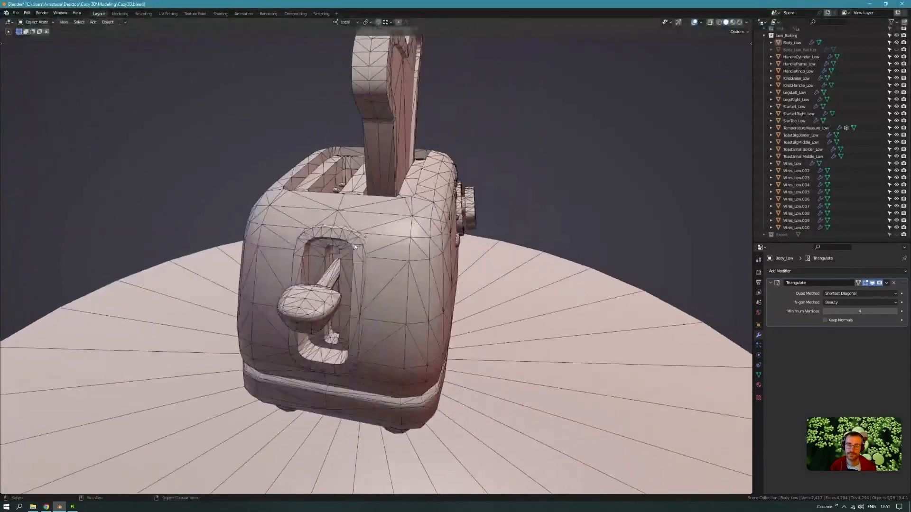
pyautogui.moveTo(351, 314); pyautogui.dragTo(401, 338, button='middle')
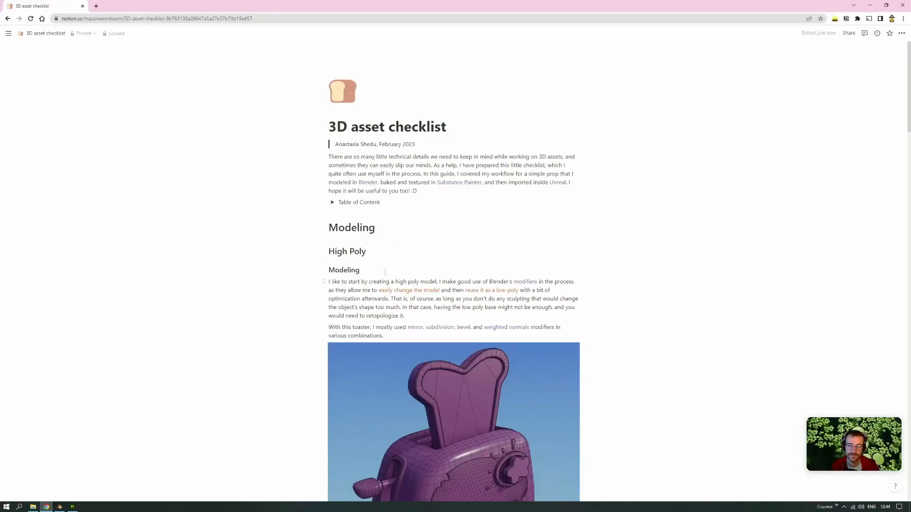
# Switch from the 3D asset checklist to Blender, hide the Export collection and show the High collection.
pyautogui.scroll(-2, 366, 282)
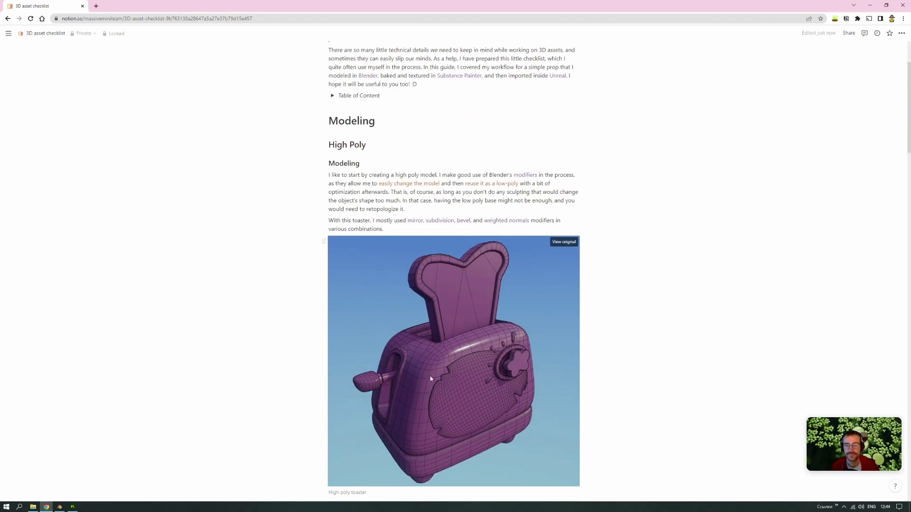
pyautogui.click(59, 507)
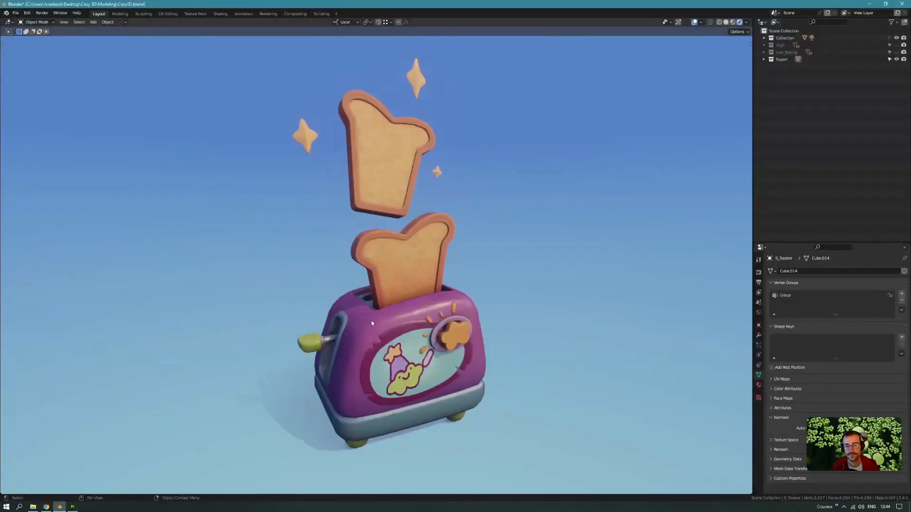
pyautogui.click(896, 59)
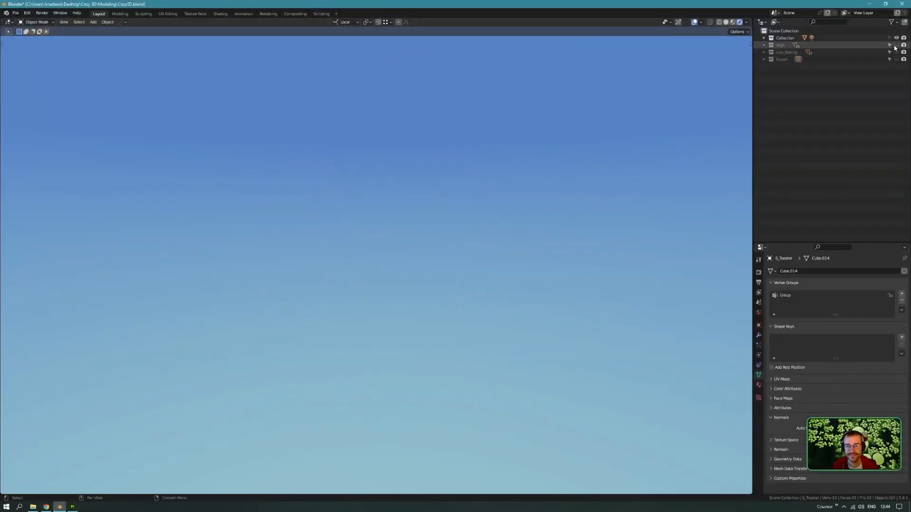
pyautogui.click(896, 45)
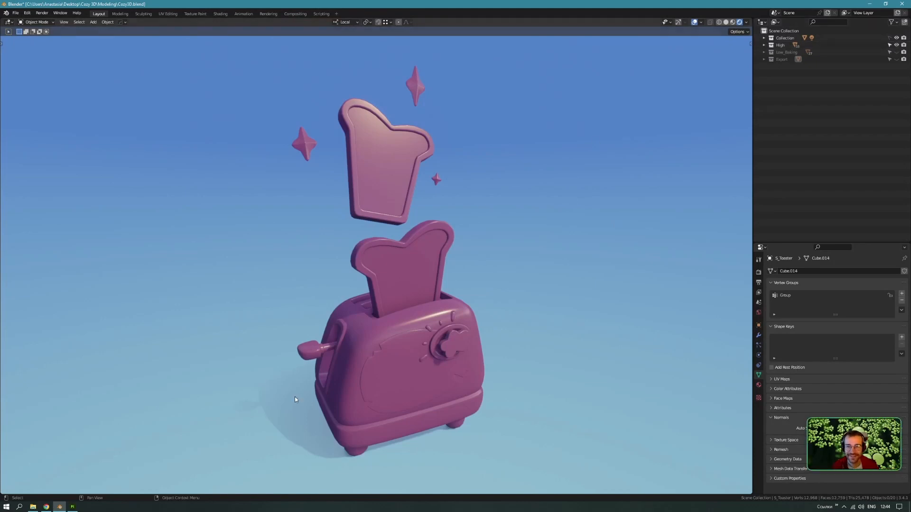
# Examine the high-poly toaster and read the high poly model checklist on the 3D asset checklist page.
pyautogui.scroll(3, 463, 372)
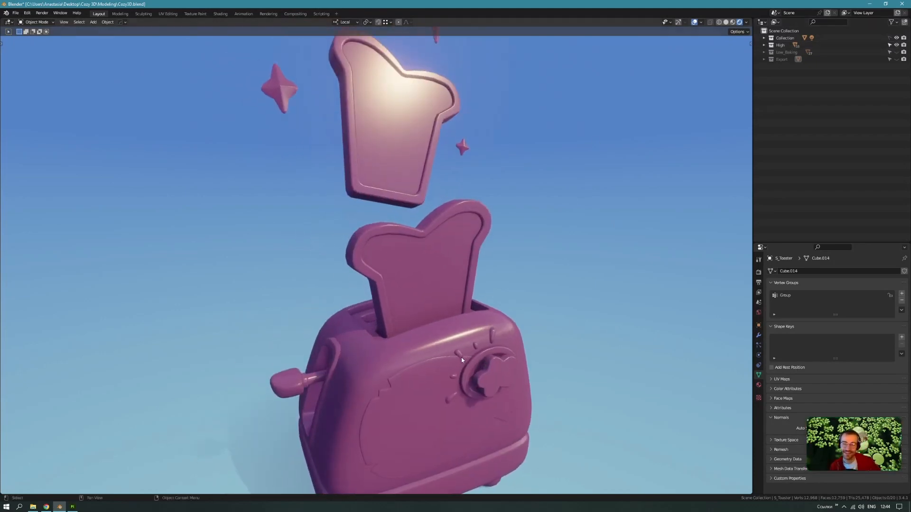
pyautogui.keyDown('shift'); pyautogui.moveTo(463, 367); pyautogui.dragTo(425, 324, button='middle'); pyautogui.keyUp('shift')
pyautogui.scroll(-2, 412, 352)
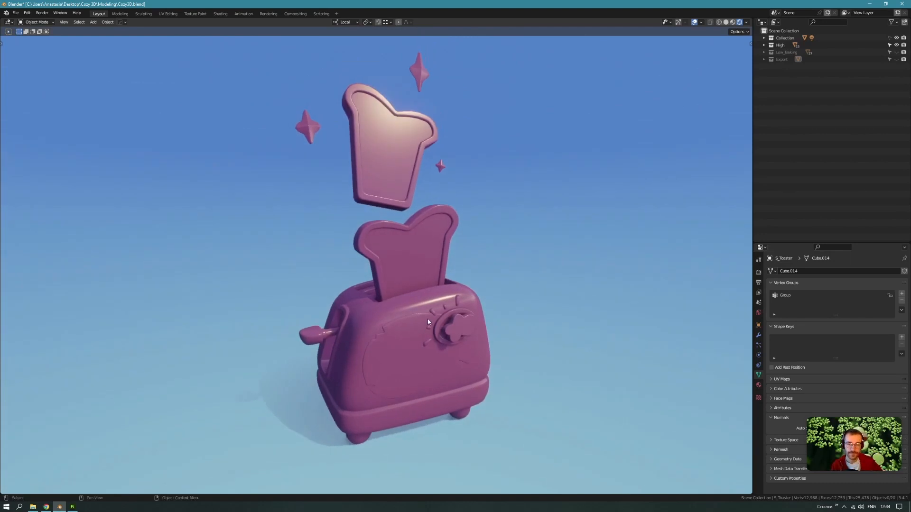
pyautogui.moveTo(428, 319); pyautogui.dragTo(428, 333, button='middle')
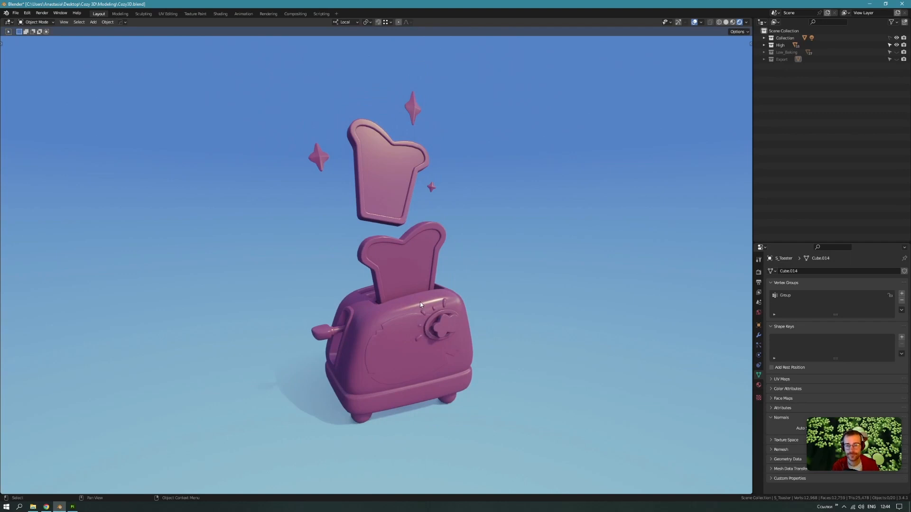
pyautogui.keyDown('shift'); pyautogui.moveTo(428, 305); pyautogui.dragTo(438, 328, button='middle'); pyautogui.keyUp('shift')
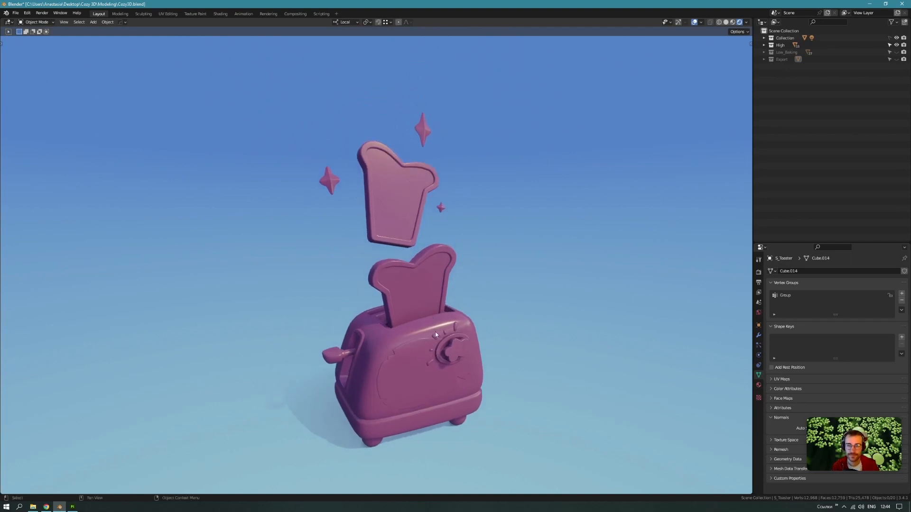
pyautogui.scroll(2, 435, 331)
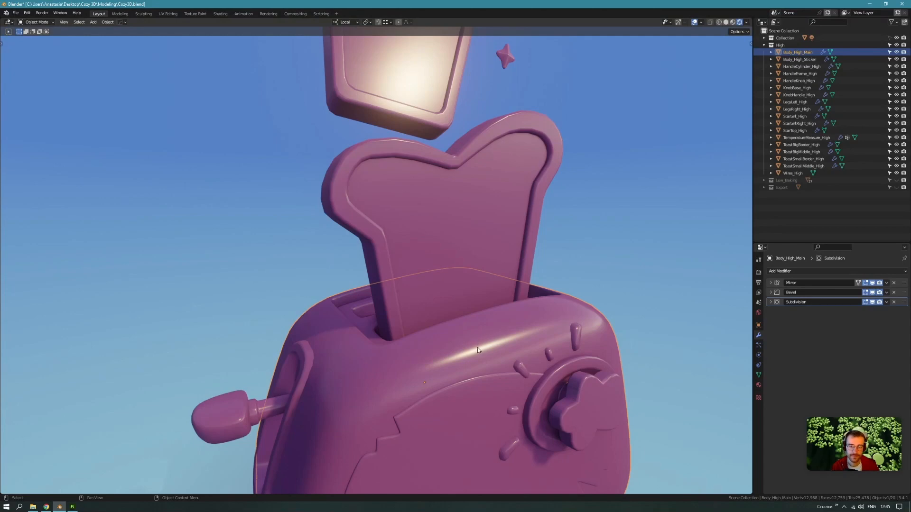
pyautogui.hotkey('alt', 'Tab')
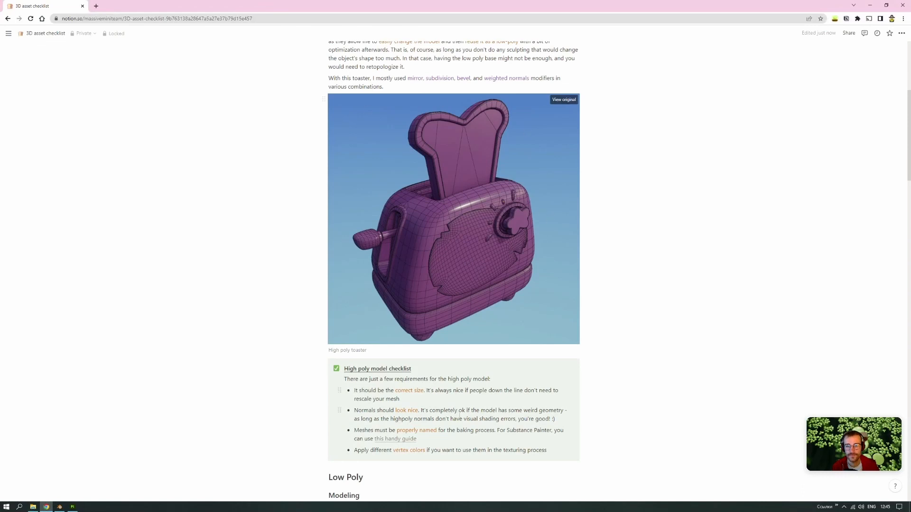
pyautogui.scroll(-2, 363, 377)
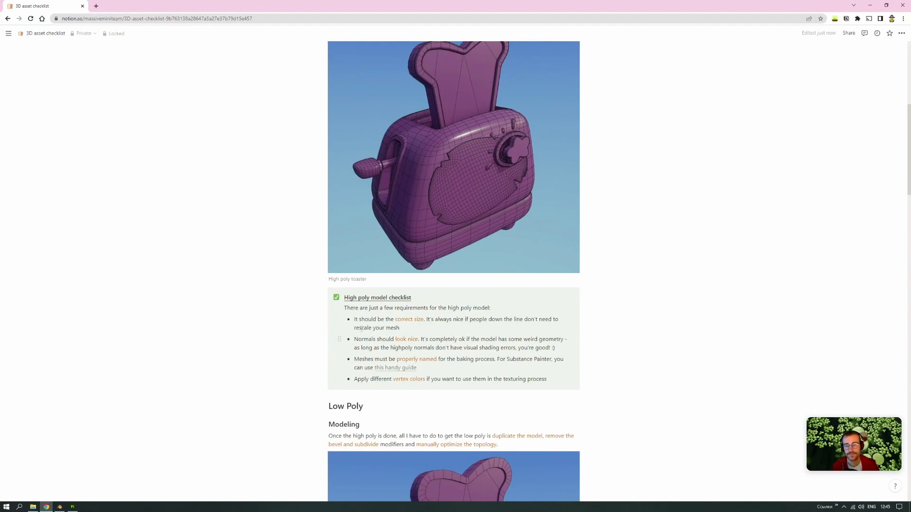
# Return to Blender and examine the overall size and proportions of the high-poly toaster from several angles.
pyautogui.click(60, 507)
pyautogui.scroll(-3, 452, 347)
pyautogui.moveTo(494, 327); pyautogui.dragTo(445, 352, button='middle')
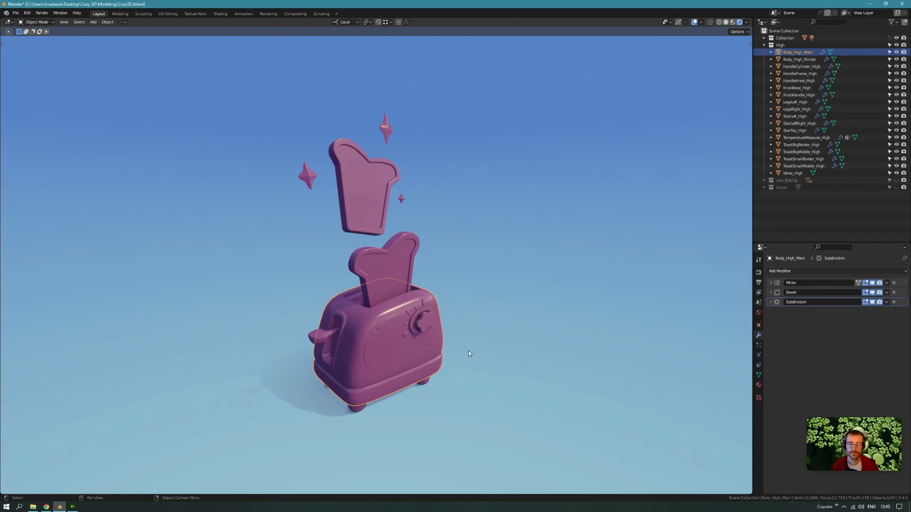
pyautogui.moveTo(458, 389); pyautogui.dragTo(500, 353, button='middle')
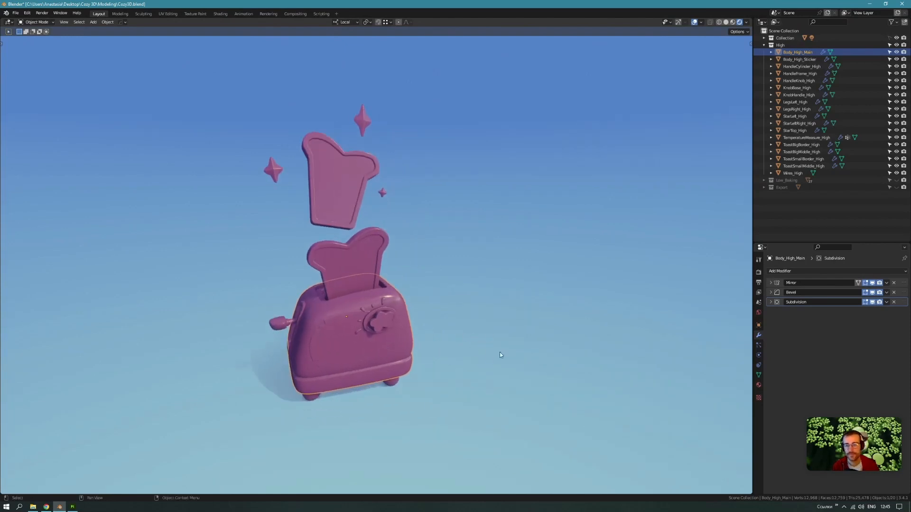
pyautogui.moveTo(445, 355); pyautogui.dragTo(460, 341, button='middle')
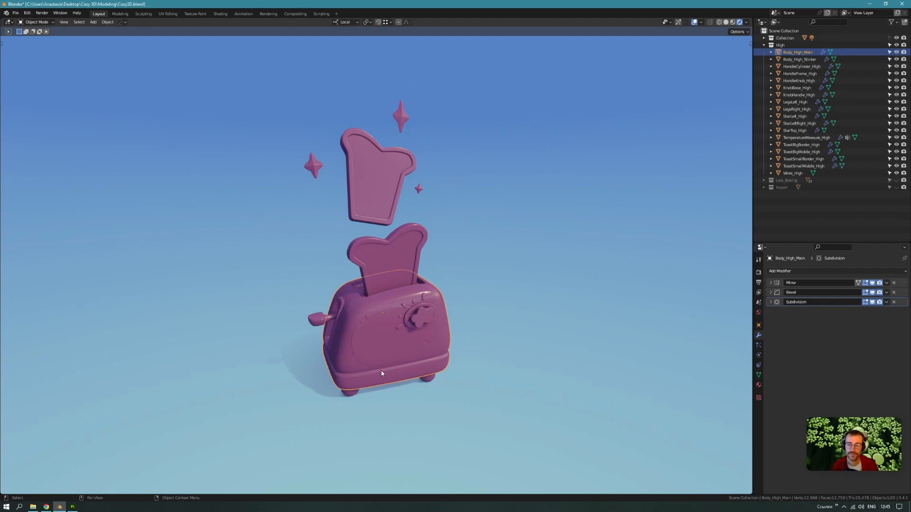
pyautogui.moveTo(496, 301); pyautogui.dragTo(484, 304, button='middle')
# Inspect the surface shading of the high-poly body around the toast slot, handle and knob up close.
pyautogui.scroll(2, 418, 318)
pyautogui.keyDown('shift'); pyautogui.moveTo(407, 345); pyautogui.dragTo(402, 318, button='middle'); pyautogui.keyUp('shift')
pyautogui.scroll(4, 331, 316)
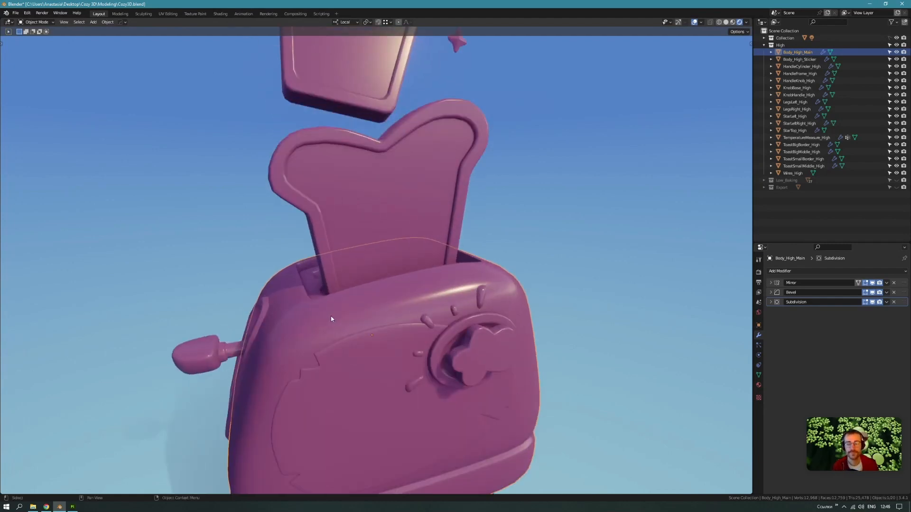
pyautogui.moveTo(331, 316); pyautogui.dragTo(387, 332, button='middle')
pyautogui.scroll(-3, 367, 328)
pyautogui.keyDown('shift'); pyautogui.moveTo(386, 299); pyautogui.dragTo(387, 368, button='middle'); pyautogui.keyUp('shift')
pyautogui.keyDown('shift'); pyautogui.moveTo(403, 335); pyautogui.dragTo(366, 347, button='middle'); pyautogui.keyUp('shift')
pyautogui.scroll(3, 380, 266)
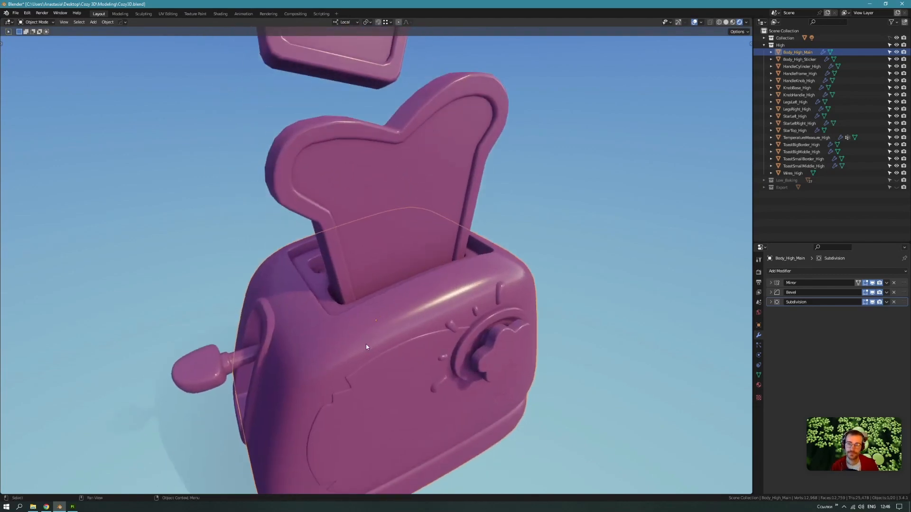
pyautogui.scroll(4, 332, 346)
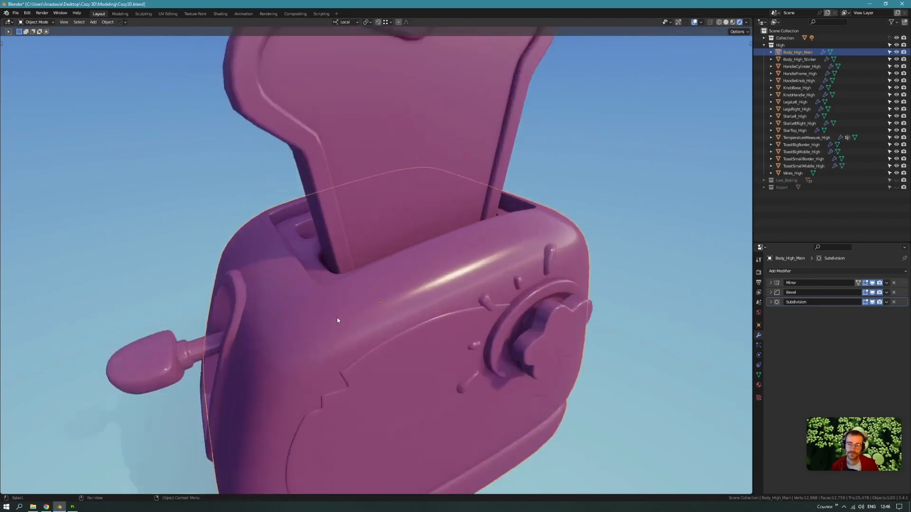
pyautogui.keyDown('shift'); pyautogui.moveTo(331, 340); pyautogui.dragTo(395, 343, button='middle'); pyautogui.keyUp('shift')
pyautogui.scroll(2, 364, 335)
# Inspect the mesh topology of Body_High_Main near the toast slot in Edit Mode and return to Object Mode.
pyautogui.press('Tab')
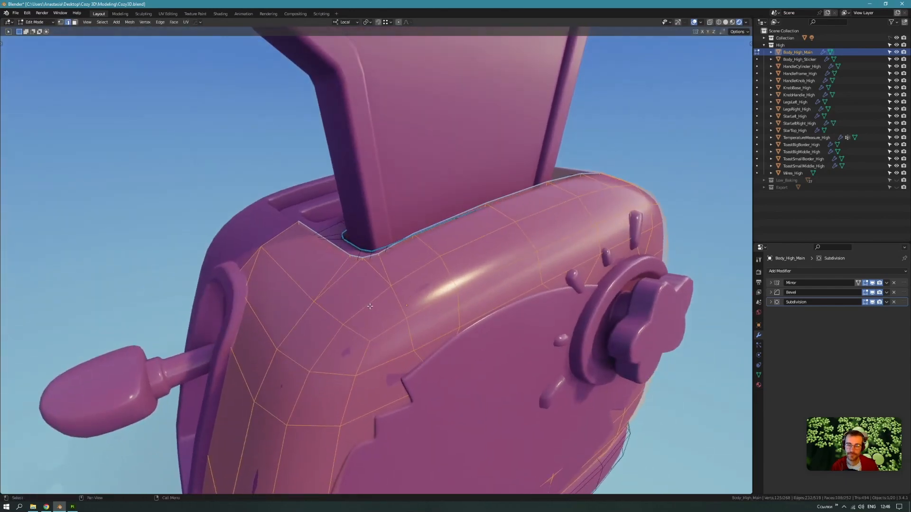
pyautogui.scroll(1, 369, 296)
pyautogui.moveTo(369, 296); pyautogui.dragTo(318, 333, button='middle')
pyautogui.scroll(-2, 377, 358)
pyautogui.scroll(-2, 360, 333)
pyautogui.press('Tab')
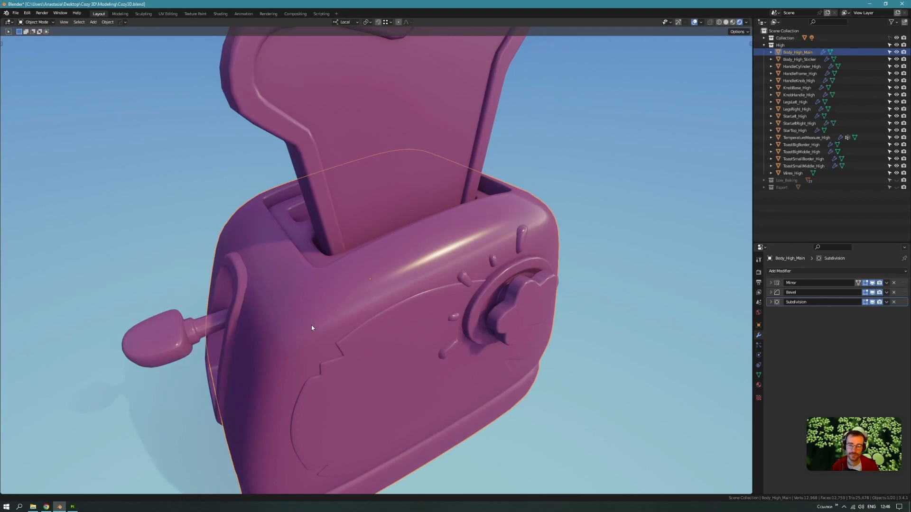
pyautogui.moveTo(311, 327); pyautogui.dragTo(355, 340, button='middle')
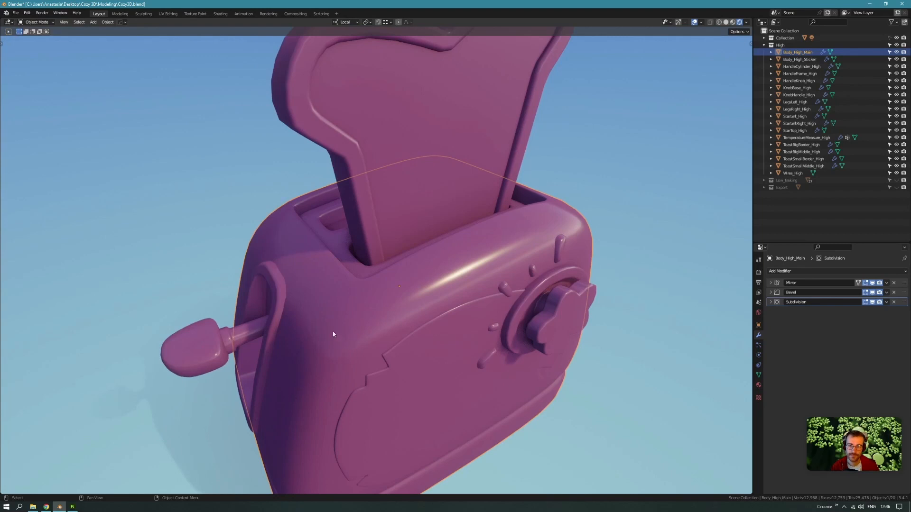
# Compare the high-poly toaster in Blender with the remaining requirements of the high poly model checklist in the browser.
pyautogui.click(46, 507)
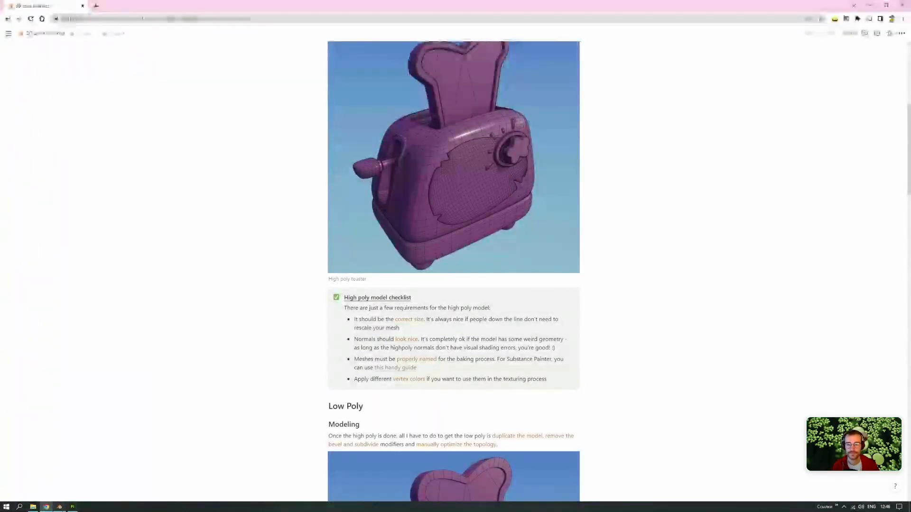
pyautogui.click(59, 507)
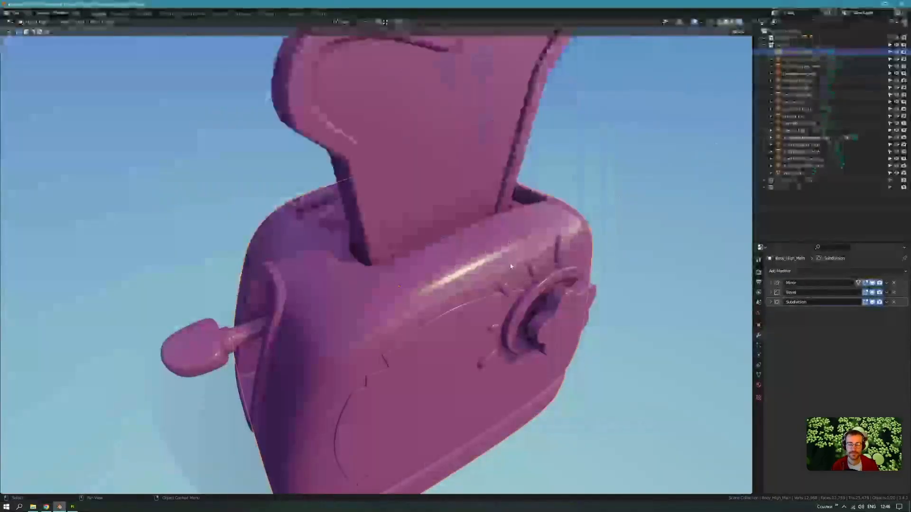
pyautogui.keyDown('shift'); pyautogui.moveTo(504, 218); pyautogui.dragTo(466, 246, button='middle'); pyautogui.keyUp('shift')
pyautogui.scroll(-3, 441, 294)
pyautogui.moveTo(433, 308); pyautogui.dragTo(421, 293, button='middle')
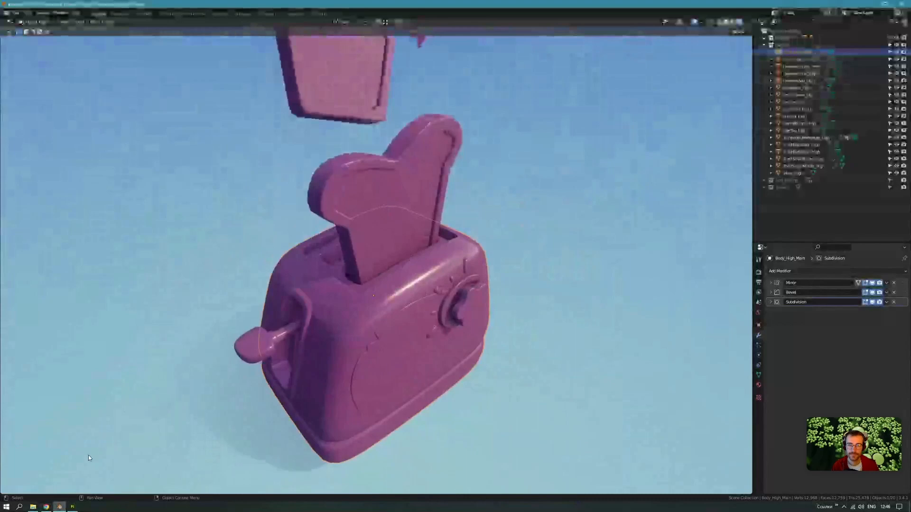
pyautogui.click(53, 507)
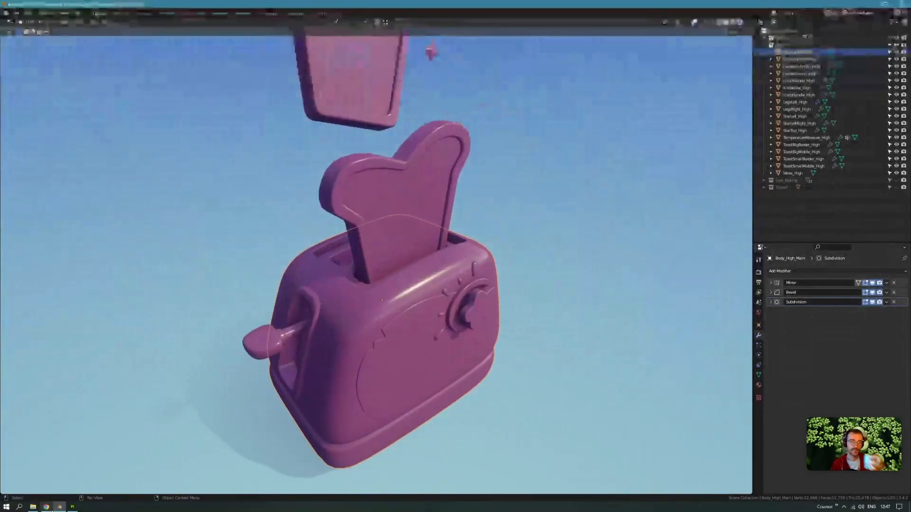
pyautogui.click(50, 507)
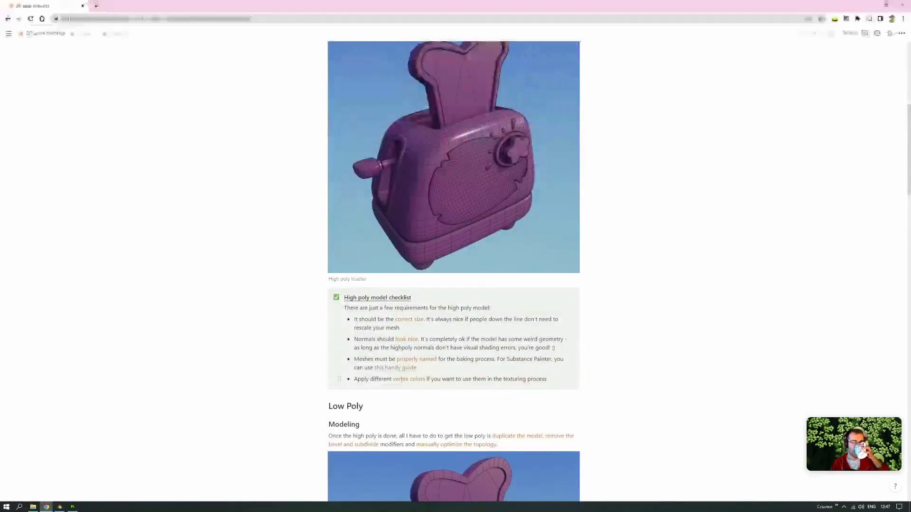
# Switch to Blender, set the viewport to solid shading and examine the vertex colors on the high-poly toaster parts.
pyautogui.click(60, 507)
pyautogui.click(561, 287)
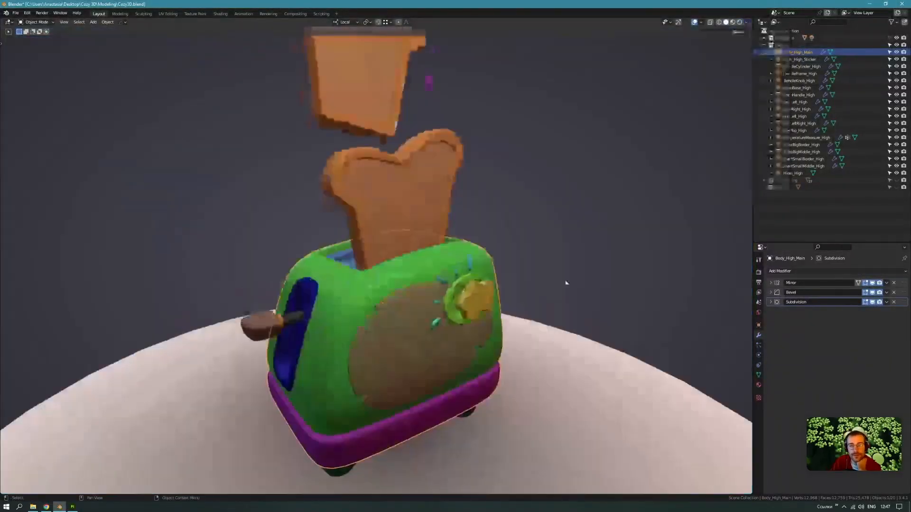
pyautogui.scroll(-3, 564, 283)
pyautogui.scroll(2, 377, 287)
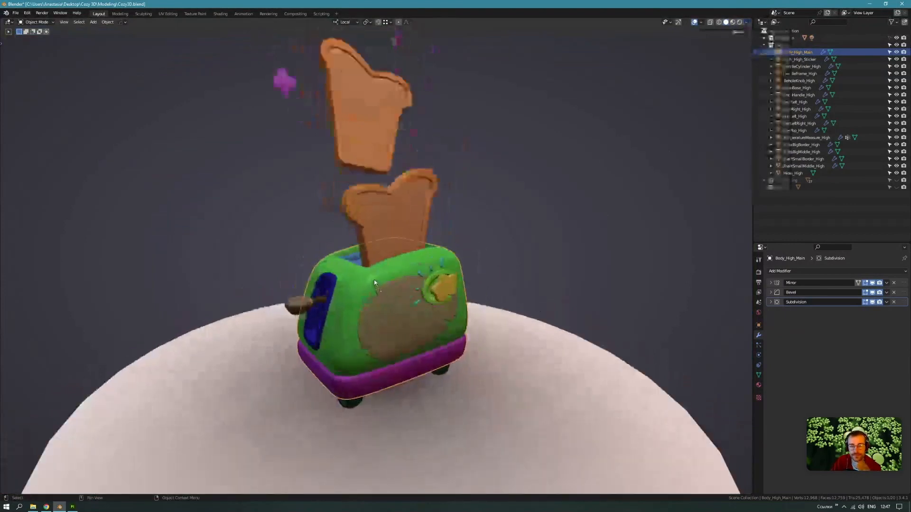
pyautogui.scroll(2, 374, 280)
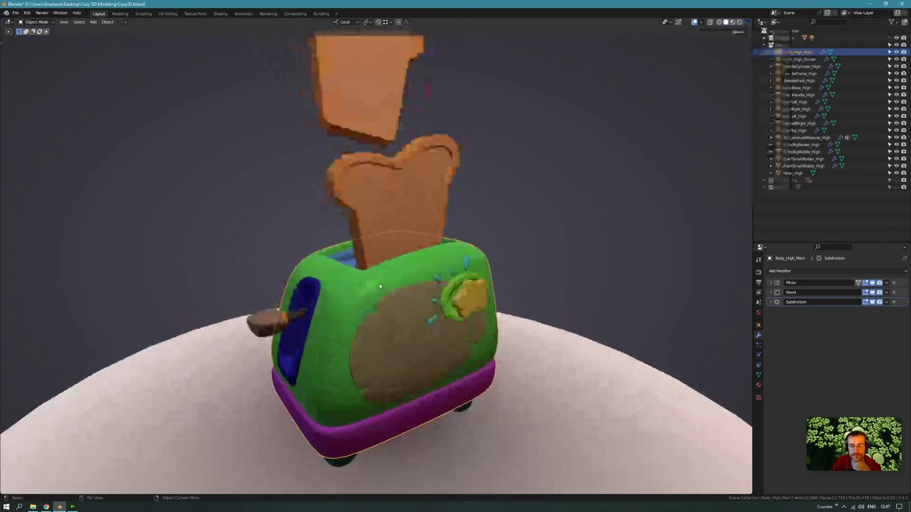
pyautogui.moveTo(379, 286); pyautogui.dragTo(379, 314, button='middle')
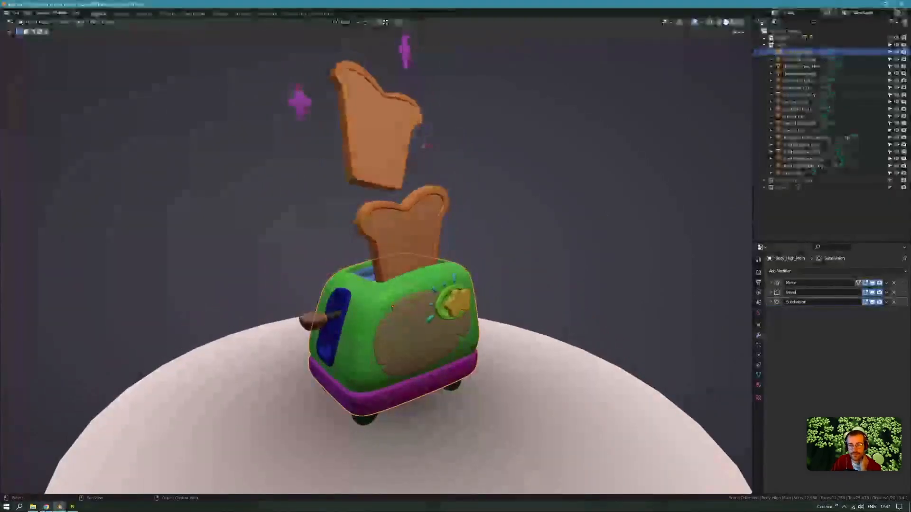
# Glance at the checklist in the browser and set Blender's viewport back to rendered shading on the high-poly toaster.
pyautogui.click(46, 507)
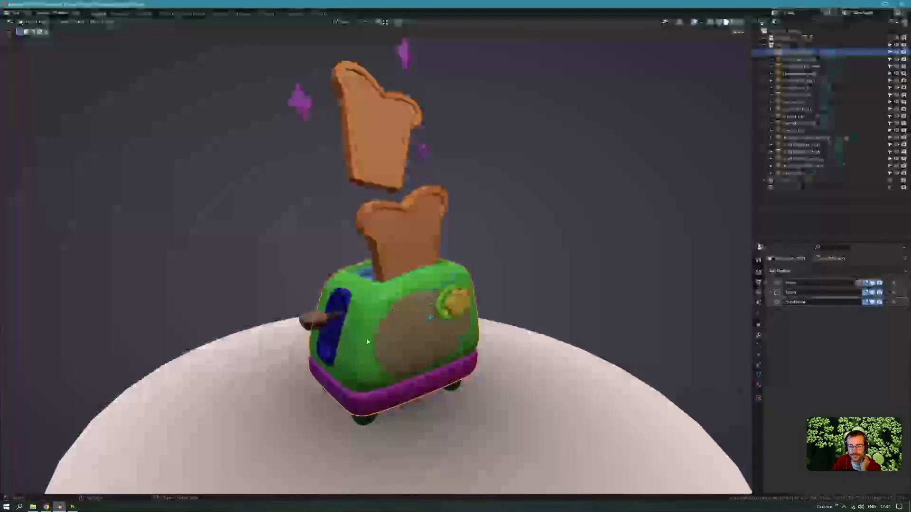
pyautogui.click(60, 507)
pyautogui.press('z')
pyautogui.click(593, 164)
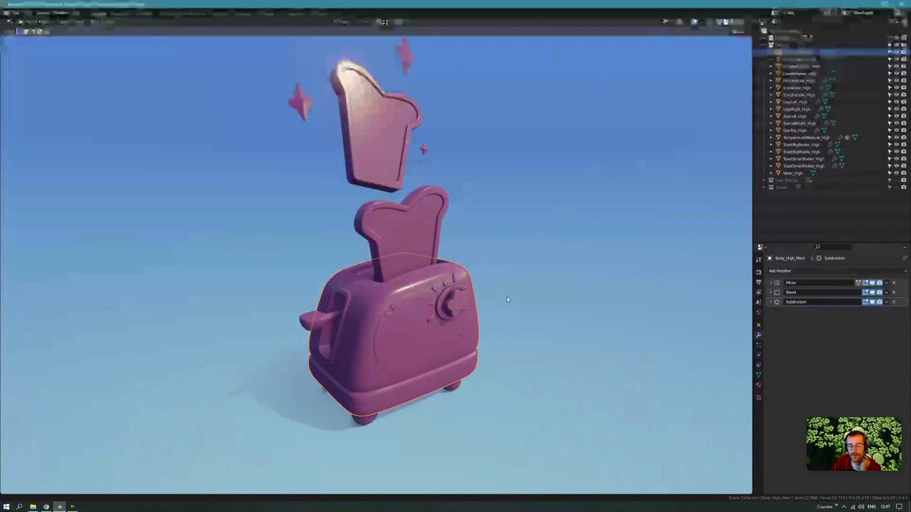
pyautogui.keyDown('shift'); pyautogui.moveTo(508, 297); pyautogui.dragTo(511, 319, button='middle'); pyautogui.keyUp('shift')
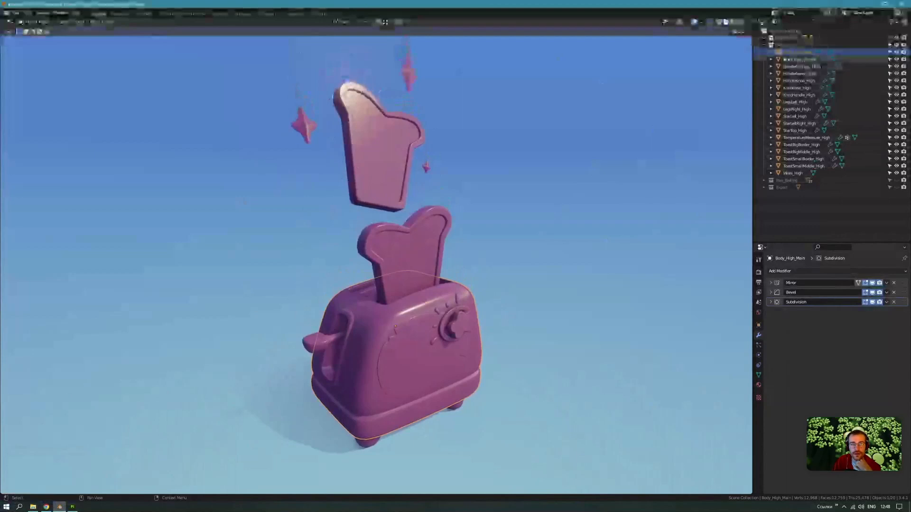
# Collapse the High collection in the outliner and clear the selection on the high-poly toaster.
pyautogui.click(764, 45)
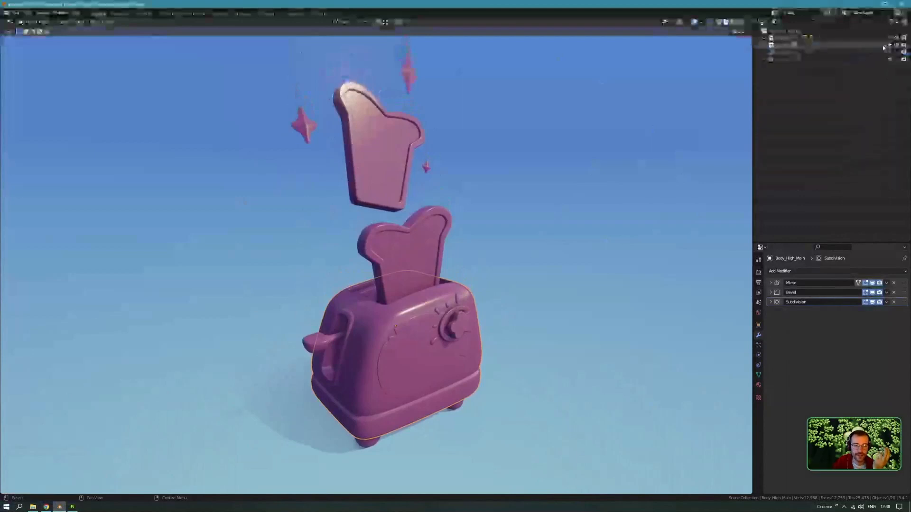
pyautogui.click(519, 241)
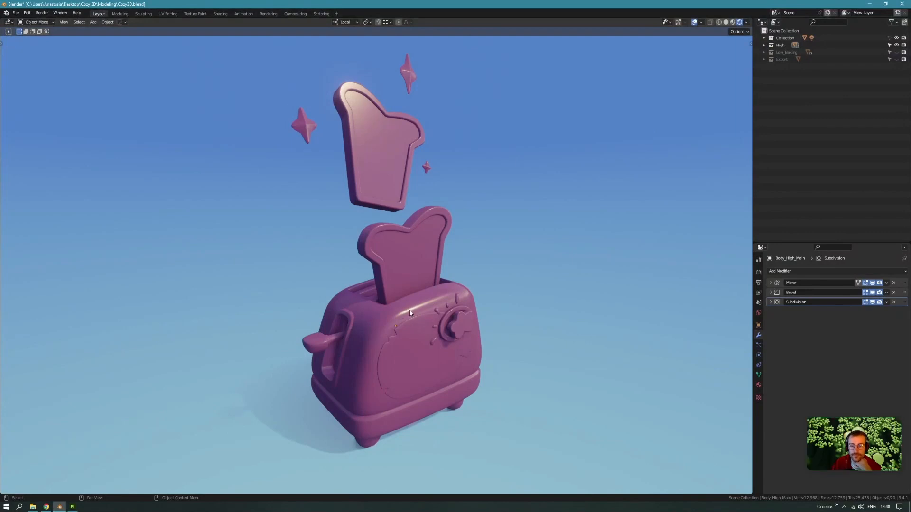
pyautogui.keyDown('shift'); pyautogui.moveTo(409, 310); pyautogui.dragTo(445, 326, button='middle'); pyautogui.keyUp('shift')
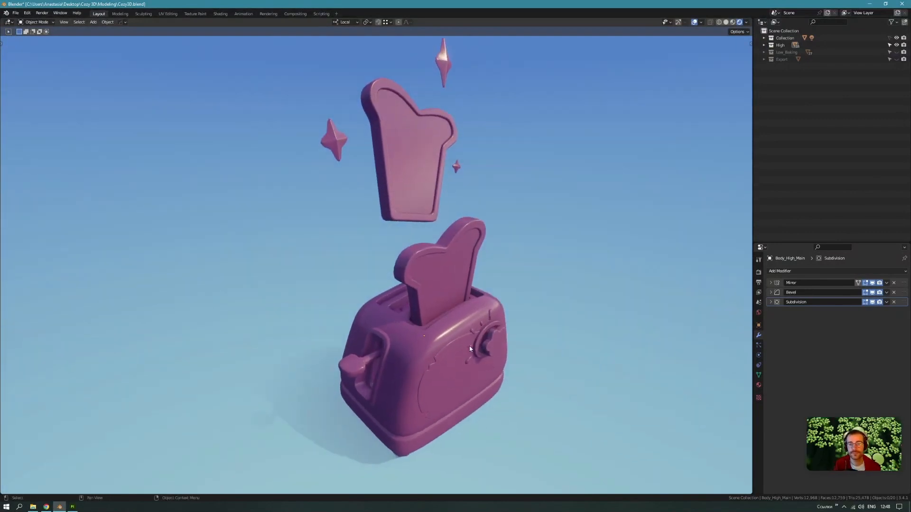
pyautogui.keyDown('shift'); pyautogui.moveTo(504, 332); pyautogui.dragTo(439, 313, button='middle'); pyautogui.keyUp('shift')
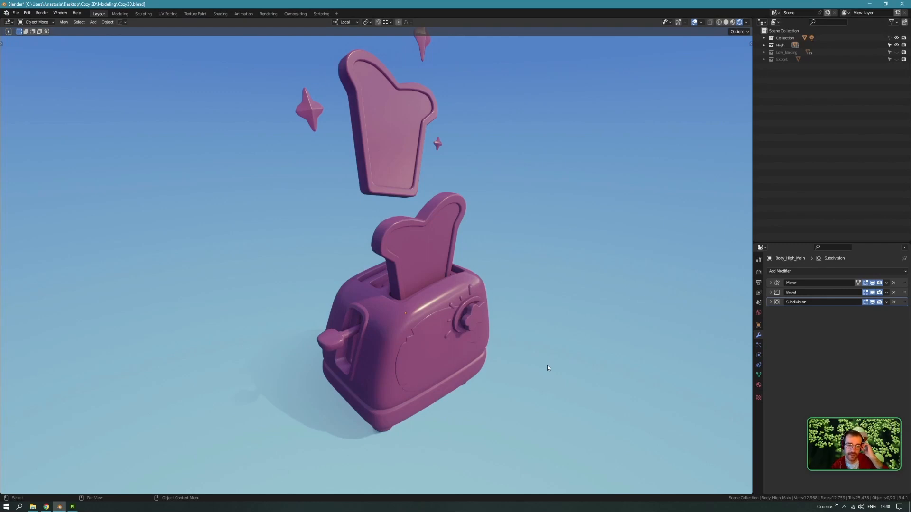
pyautogui.moveTo(540, 335); pyautogui.dragTo(514, 337, button='middle')
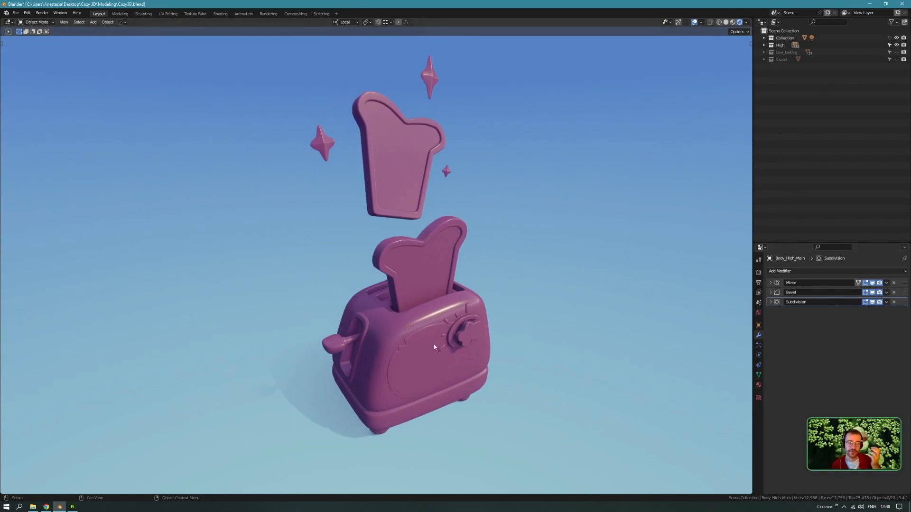
pyautogui.keyDown('shift'); pyautogui.moveTo(433, 346); pyautogui.dragTo(416, 306, button='middle'); pyautogui.keyUp('shift')
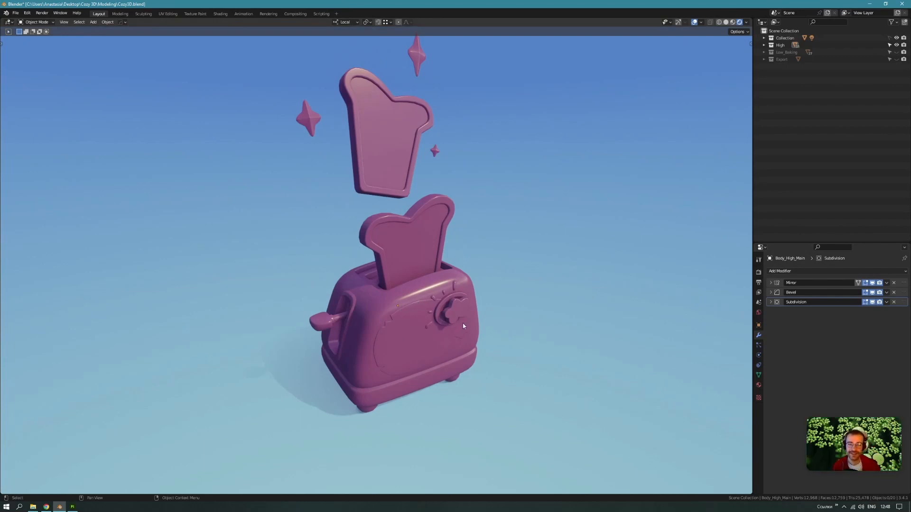
# Open the knob base KnobBase_High in Edit Mode and show the transform and bevel weight values of its selection.
pyautogui.scroll(3, 390, 308)
pyautogui.click(417, 314)
pyautogui.scroll(5, 410, 308)
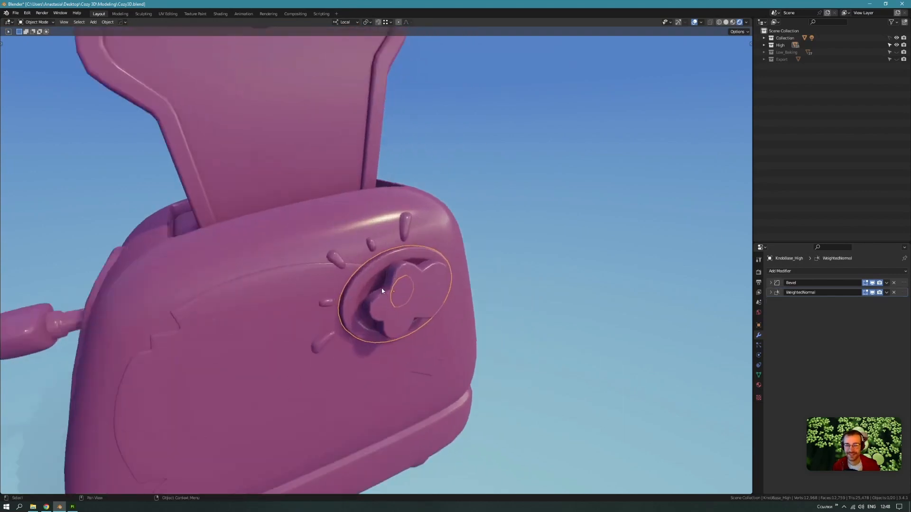
pyautogui.press('Tab')
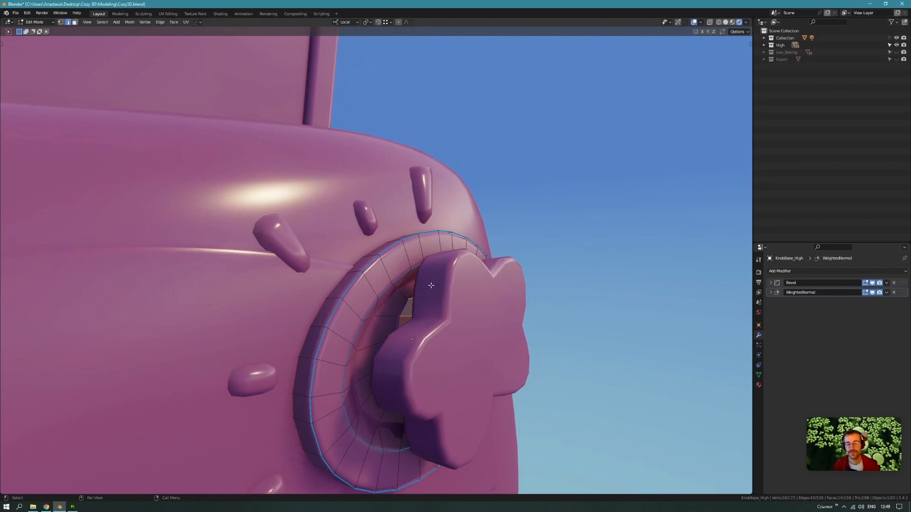
pyautogui.keyDown('shift'); pyautogui.moveTo(431, 285); pyautogui.dragTo(370, 293, button='middle'); pyautogui.keyUp('shift')
pyautogui.press('n')
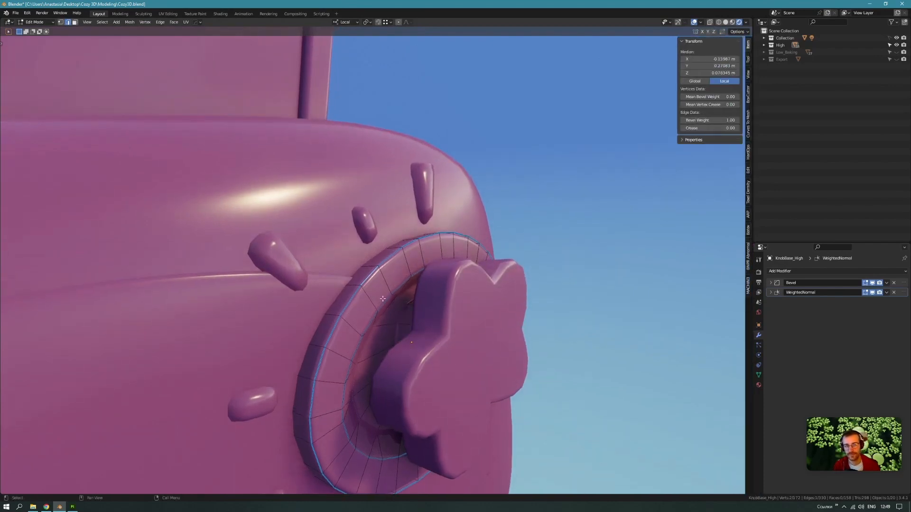
# Compare the bevel weights of the knob base's outer and inner edge loops alongside its Bevel modifier settings.
pyautogui.doubleClick(370, 279)
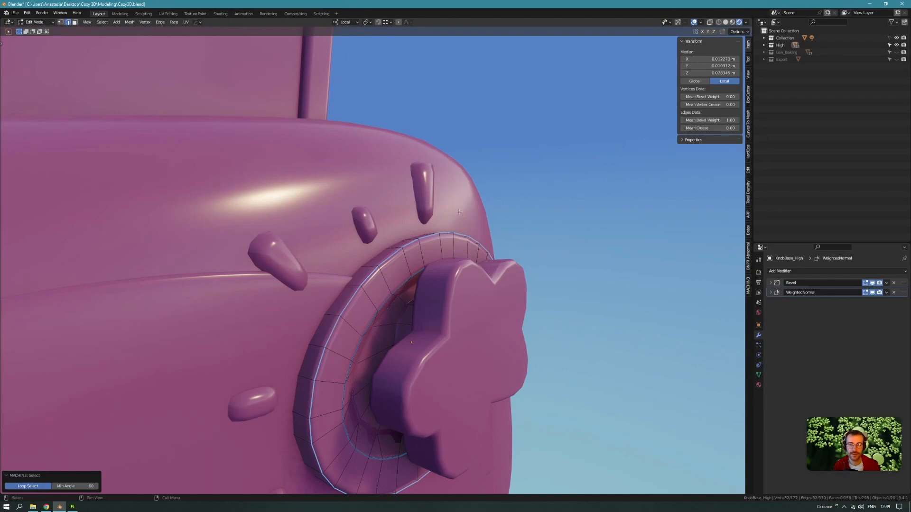
pyautogui.click(771, 283)
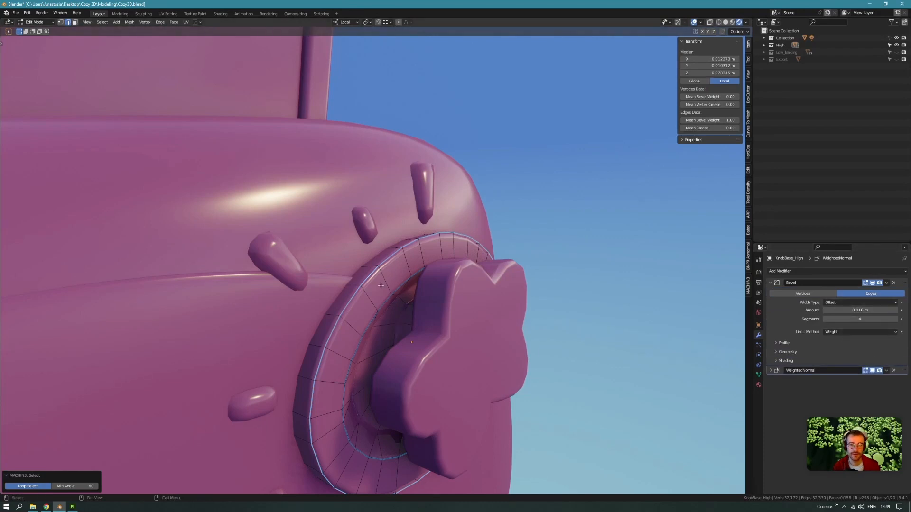
pyautogui.keyDown('alt'); pyautogui.click(394, 316); pyautogui.keyUp('alt')
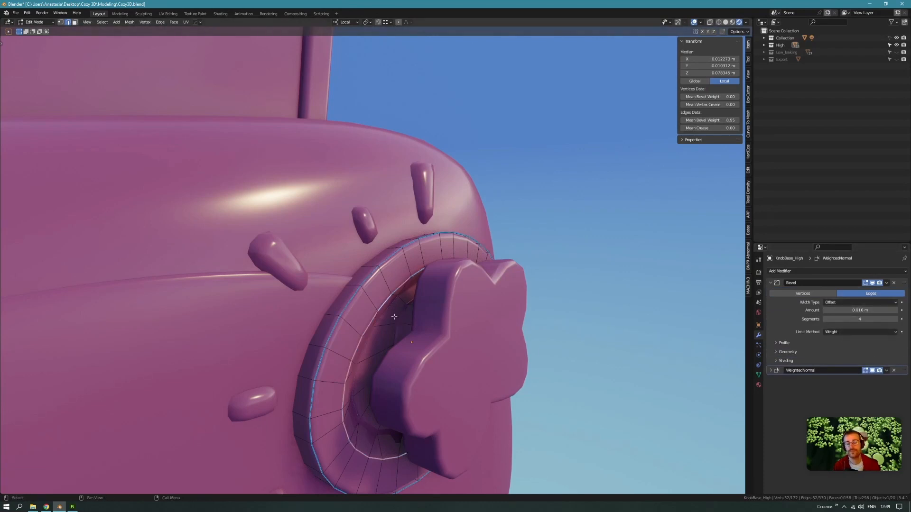
pyautogui.moveTo(394, 317); pyautogui.dragTo(367, 284, button='middle')
pyautogui.scroll(2, 326, 306)
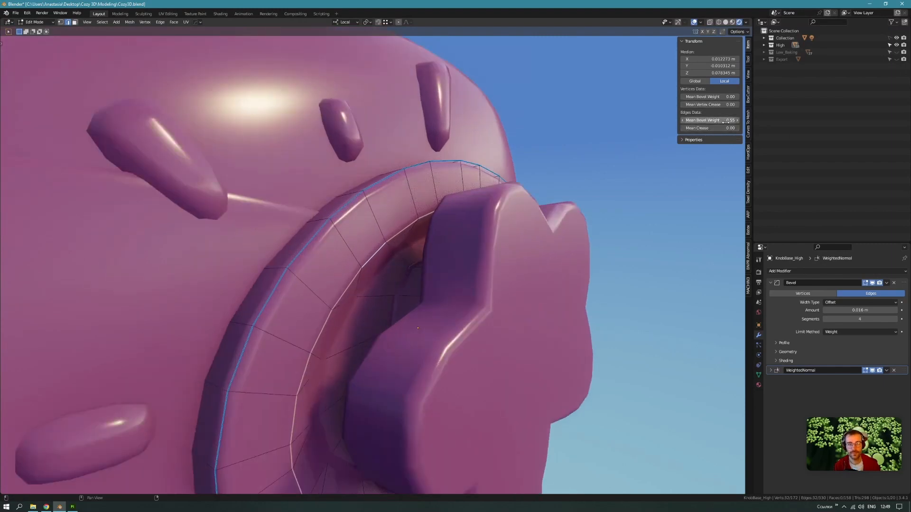
pyautogui.moveTo(379, 330); pyautogui.dragTo(283, 301, button='middle')
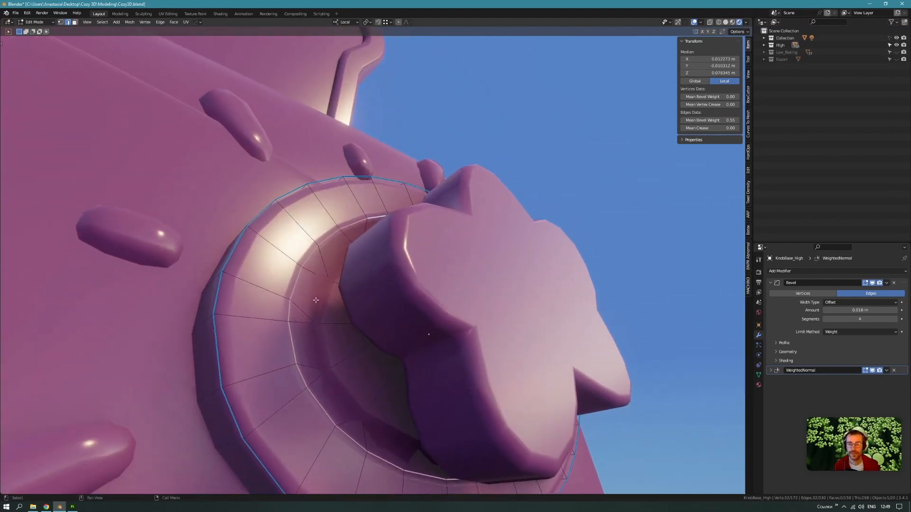
pyautogui.moveTo(709, 120)
pyautogui.mouseDown()
pyautogui.moveTo(731, 120)
pyautogui.moveTo(710, 120)
pyautogui.mouseUp()
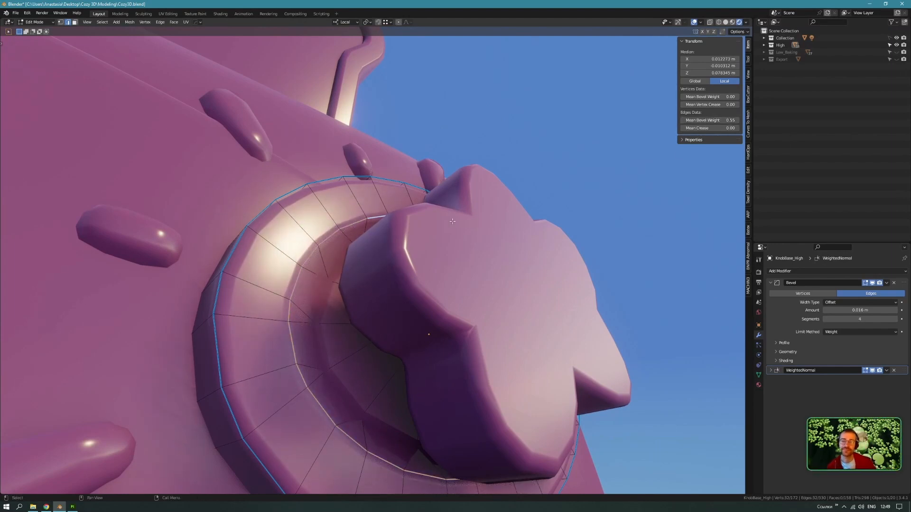
# Return to Object Mode, deselect the knob base and hide the transform values.
pyautogui.moveTo(430, 239); pyautogui.dragTo(478, 241, button='middle')
pyautogui.scroll(-5, 478, 241)
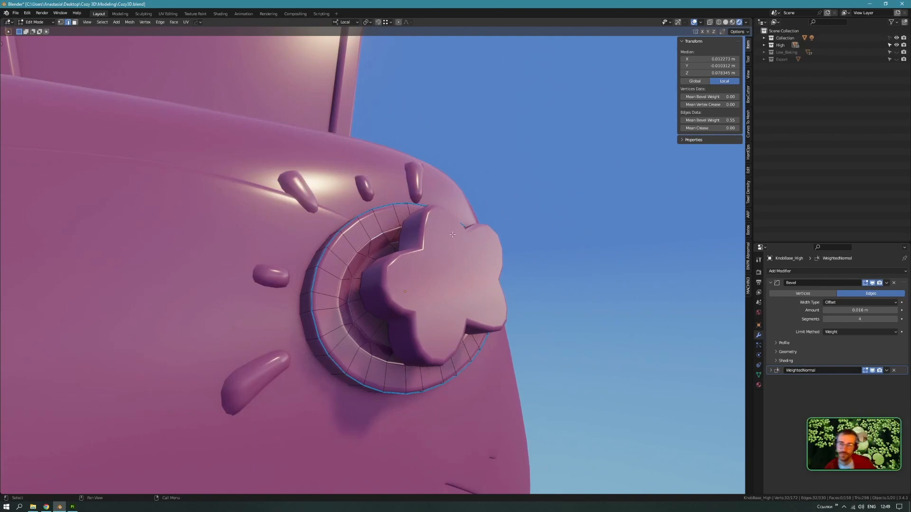
pyautogui.press('Tab')
pyautogui.scroll(-4, 483, 222)
pyautogui.click(481, 243)
pyautogui.press('n')
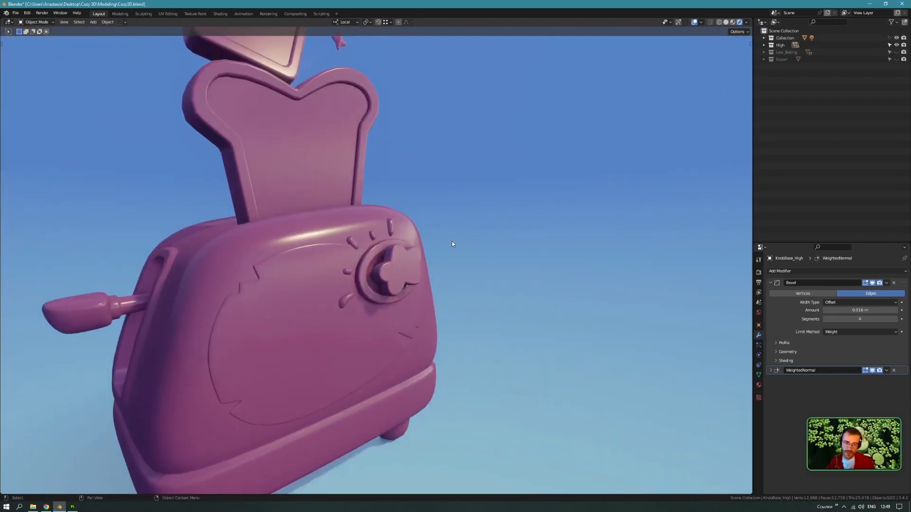
# Hide the High collection and show the Low_Baking collection in the viewport.
pyautogui.moveTo(452, 241); pyautogui.dragTo(442, 265, button='middle')
pyautogui.keyDown('shift'); pyautogui.moveTo(412, 179); pyautogui.dragTo(435, 298, button='middle'); pyautogui.keyUp('shift')
pyautogui.scroll(-3, 429, 212)
pyautogui.moveTo(434, 287); pyautogui.dragTo(429, 268, button='middle')
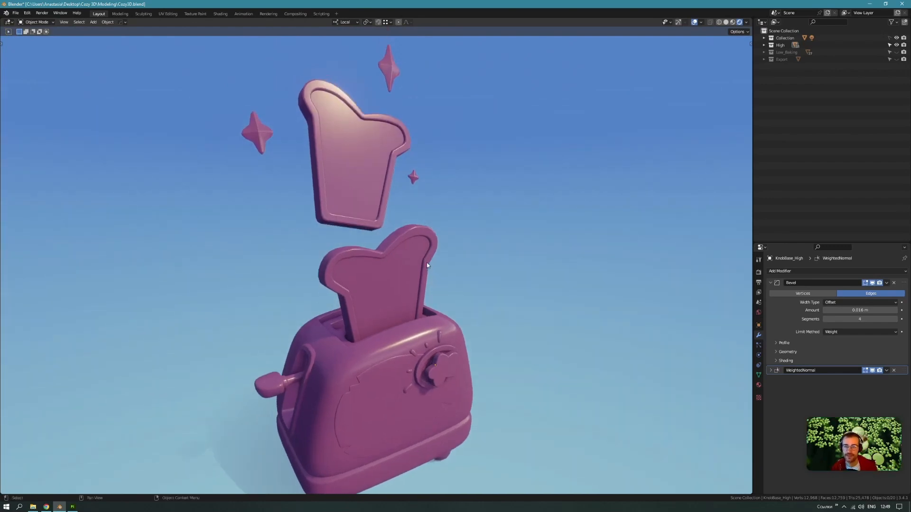
pyautogui.moveTo(436, 271); pyautogui.dragTo(460, 255, button='middle')
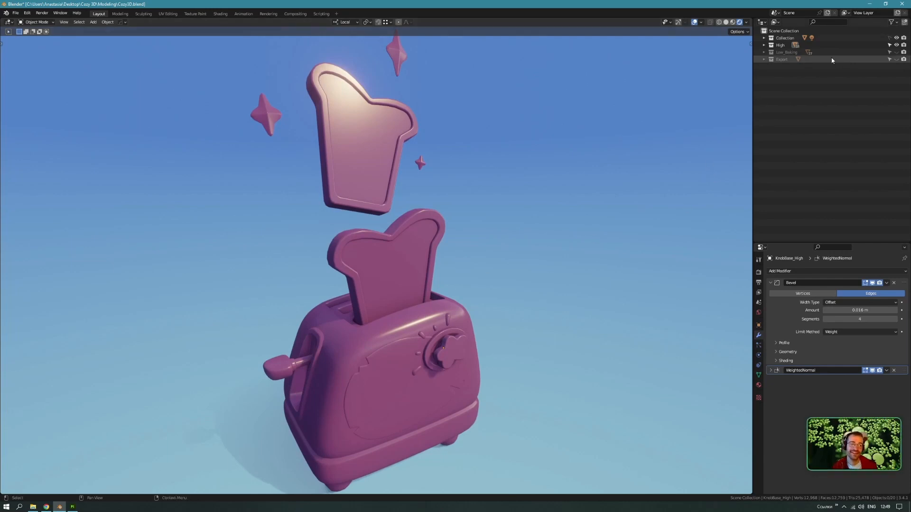
pyautogui.moveTo(488, 219); pyautogui.dragTo(497, 240, button='middle')
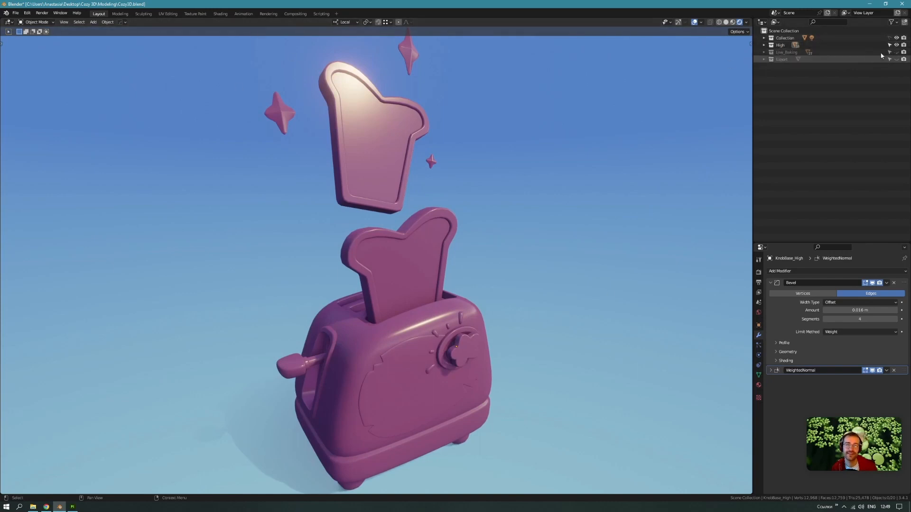
pyautogui.click(897, 45)
pyautogui.click(896, 52)
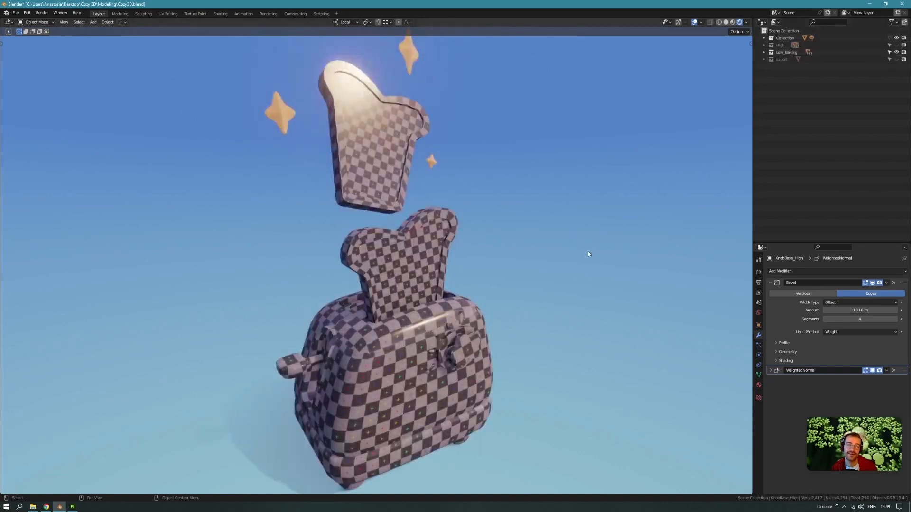
# Expand the Low_Baking collection and set the viewport to solid shading coloured by Material.
pyautogui.click(764, 53)
pyautogui.press('z')
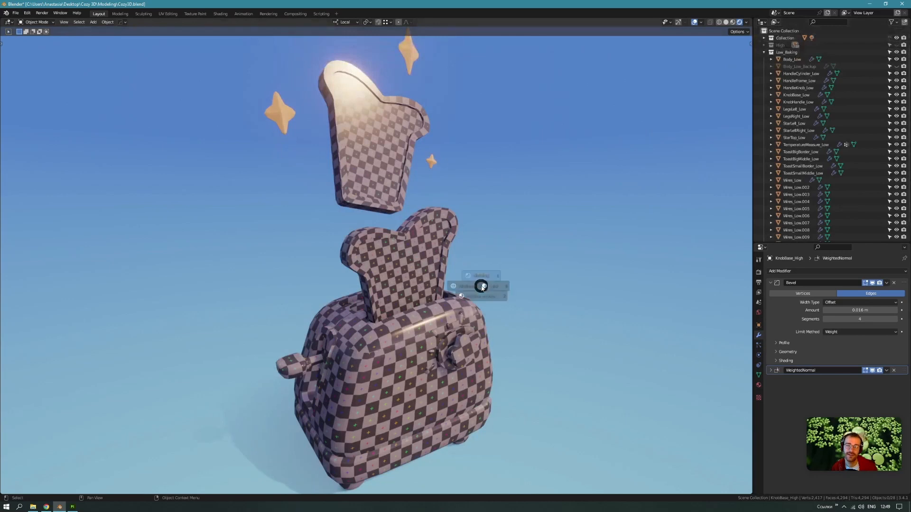
pyautogui.click(469, 310)
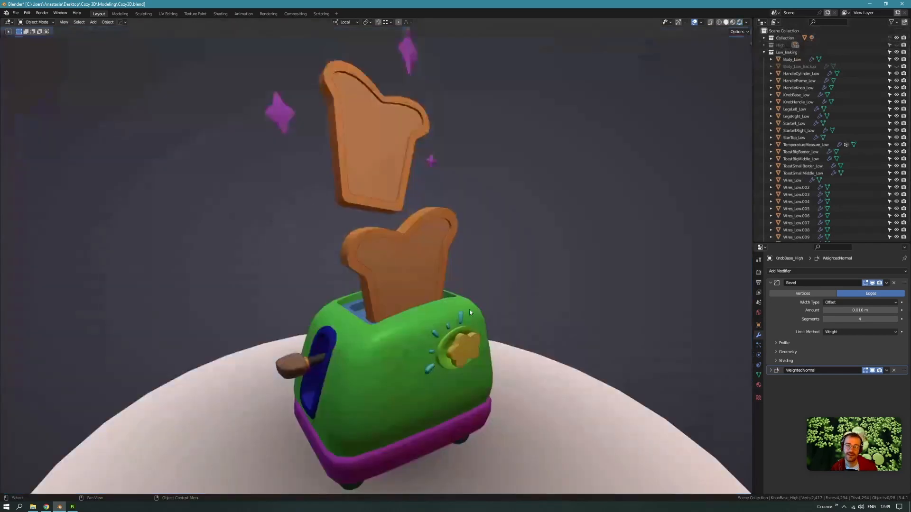
pyautogui.click(747, 22)
pyautogui.click(726, 106)
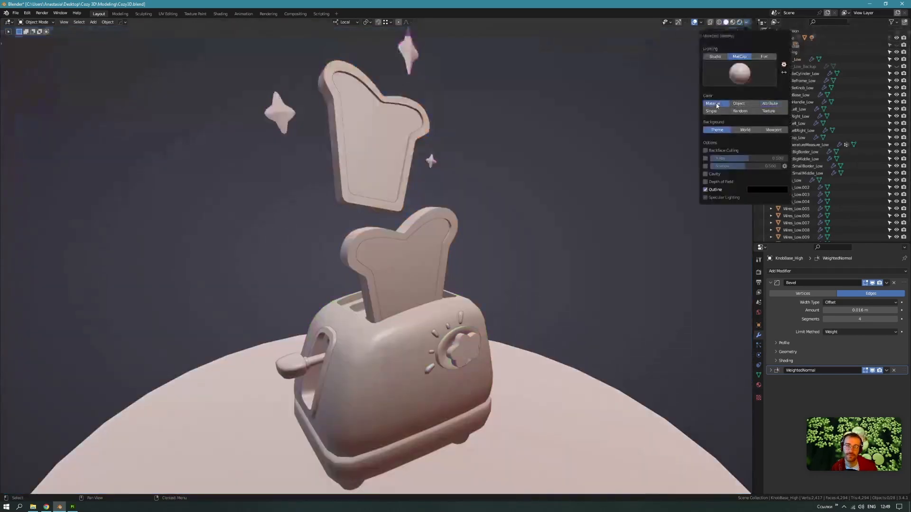
# Select Body_Low and inspect the low-poly toaster body's mesh topology in Edit Mode.
pyautogui.moveTo(525, 258); pyautogui.dragTo(456, 275, button='middle')
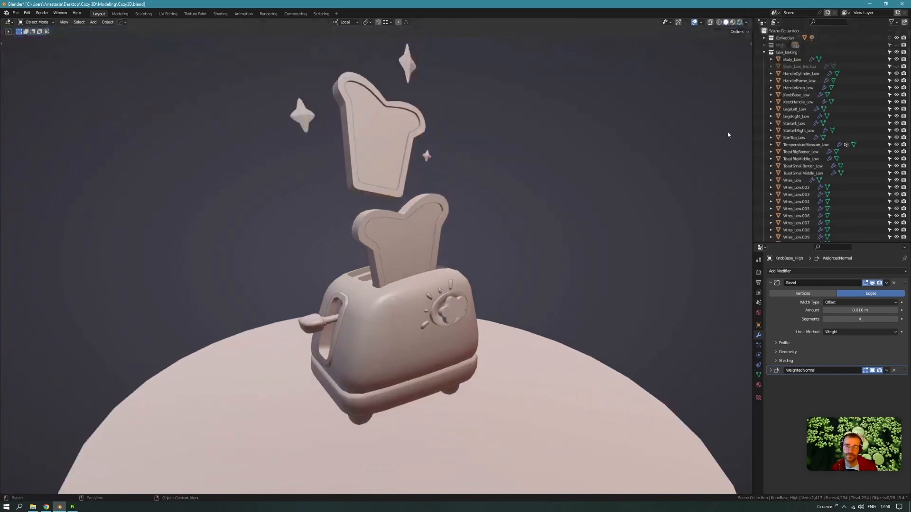
pyautogui.moveTo(451, 280); pyautogui.dragTo(464, 282, button='middle')
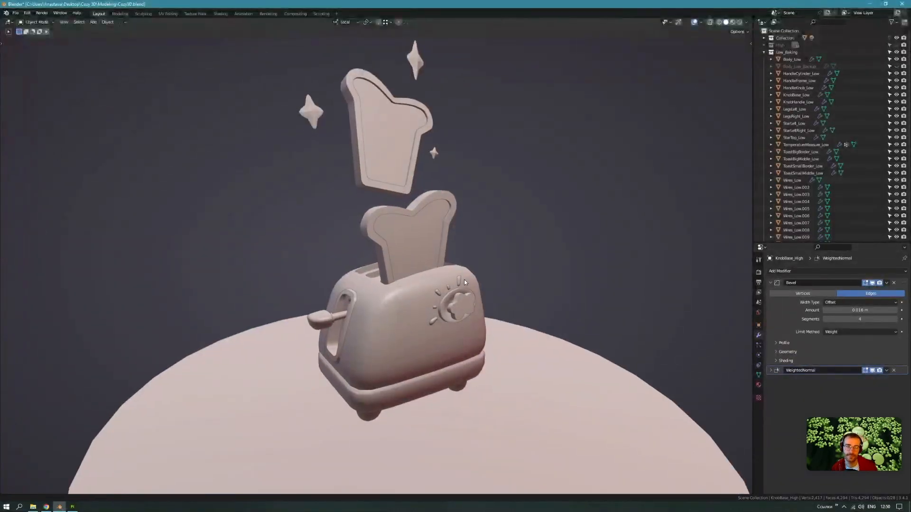
pyautogui.scroll(3, 422, 332)
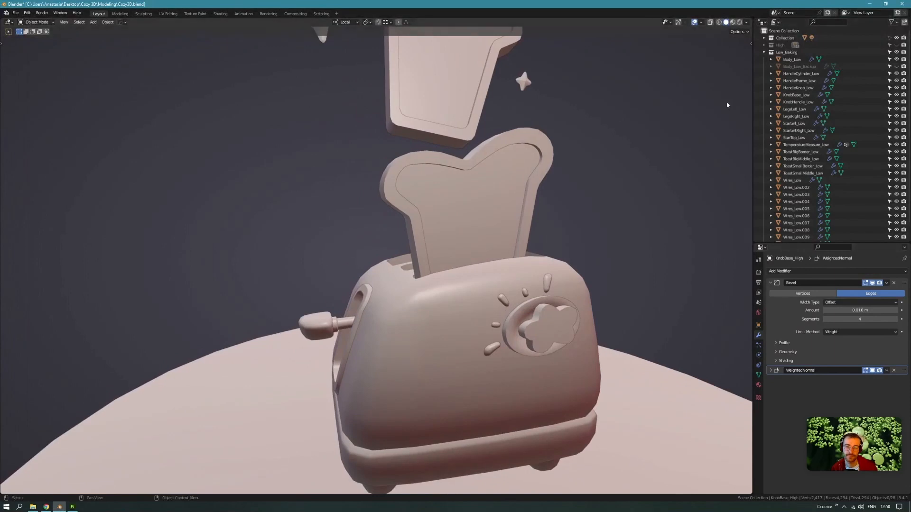
pyautogui.click(792, 59)
pyautogui.moveTo(435, 327); pyautogui.dragTo(485, 334, button='middle')
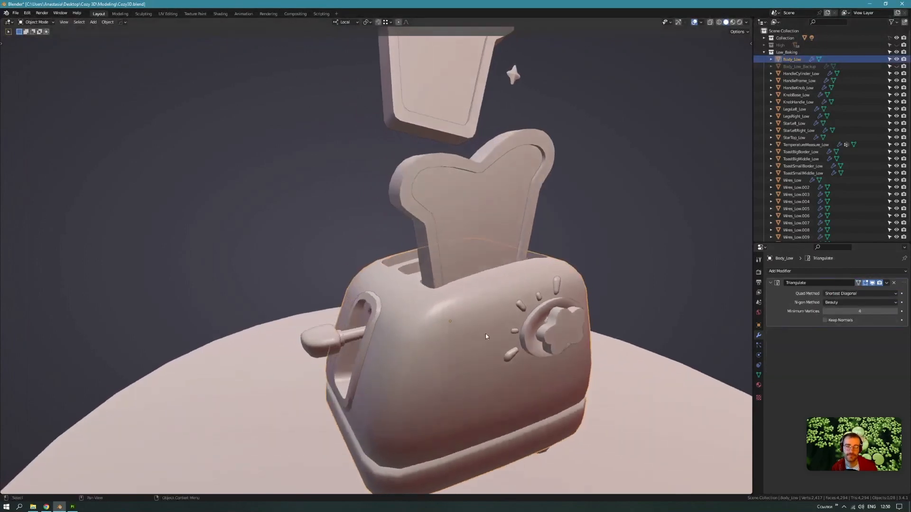
pyautogui.scroll(4, 485, 334)
pyautogui.moveTo(440, 356); pyautogui.dragTo(454, 261, button='middle')
pyautogui.press('Tab')
pyautogui.scroll(-3, 468, 355)
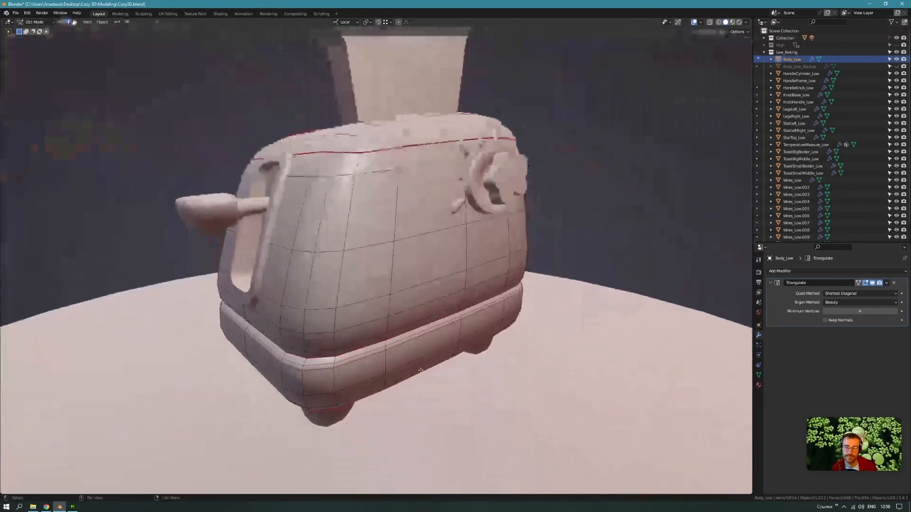
pyautogui.moveTo(436, 327)
pyautogui.mouseDown(button='middle')
pyautogui.moveTo(422, 311)
pyautogui.moveTo(475, 321)
pyautogui.moveTo(427, 330)
pyautogui.mouseUp(button='middle')
# Switch to the 3D asset checklist in the browser and read the low poly model checklist for baking.
pyautogui.hotkey('alt', 'Tab')
pyautogui.scroll(-5, 341, 339)
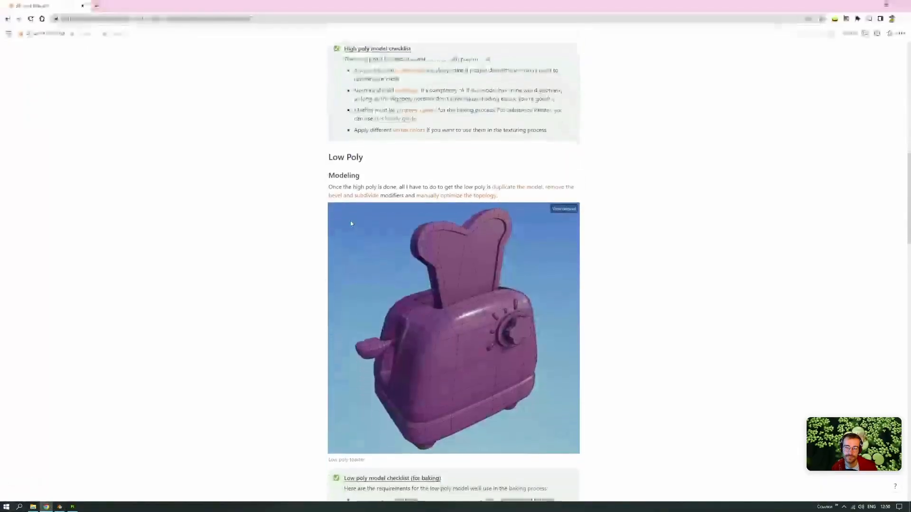
pyautogui.scroll(-2, 348, 365)
pyautogui.scroll(-2, 349, 366)
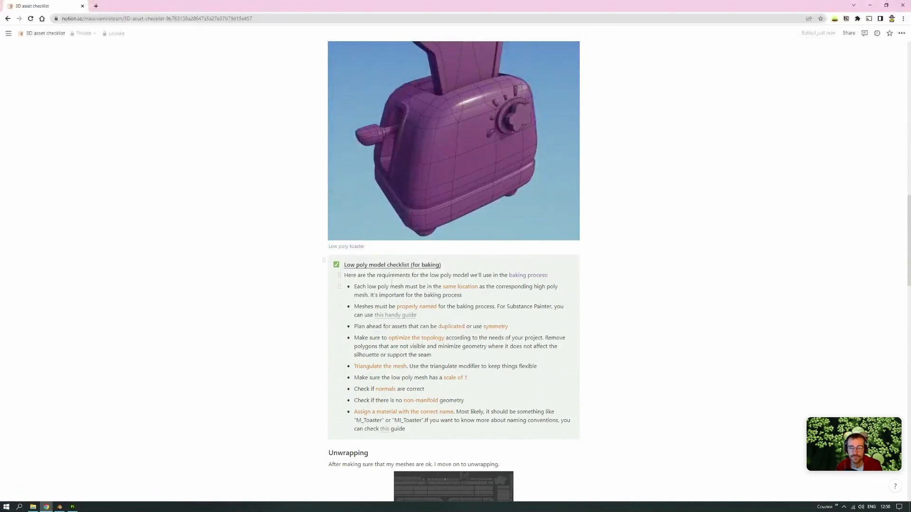
# Switch back to Blender, return Body_Low to Object Mode and select all the low-poly toaster objects.
pyautogui.click(59, 507)
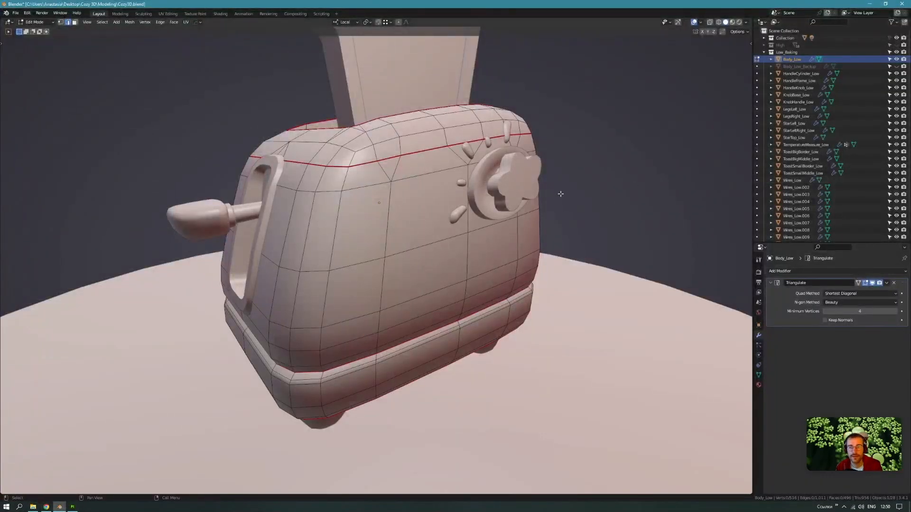
pyautogui.press('Tab')
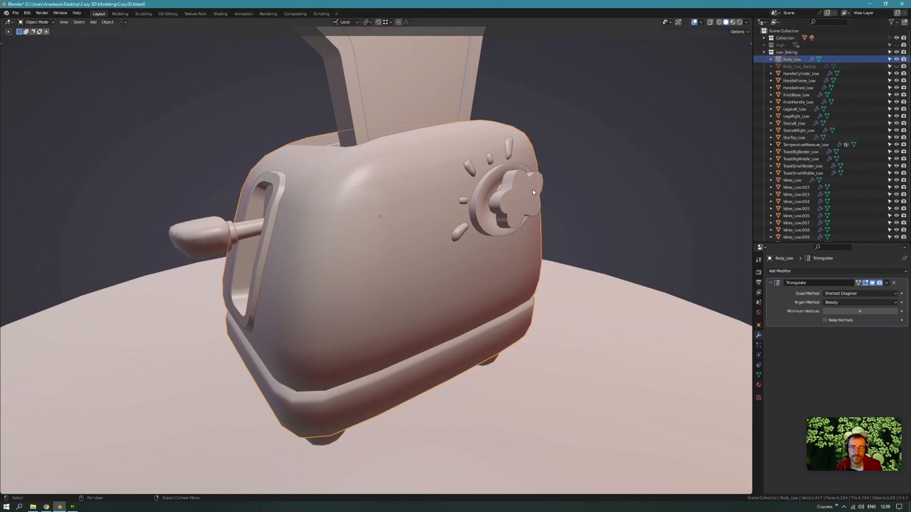
pyautogui.scroll(-2, 789, 138)
pyautogui.press('a')
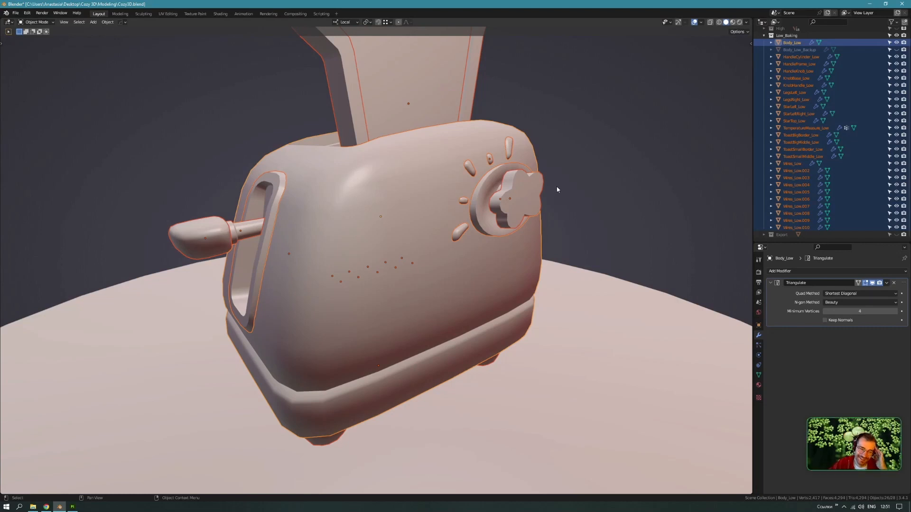
pyautogui.keyDown('shift'); pyautogui.moveTo(560, 193); pyautogui.dragTo(560, 205, button='middle'); pyautogui.keyUp('shift')
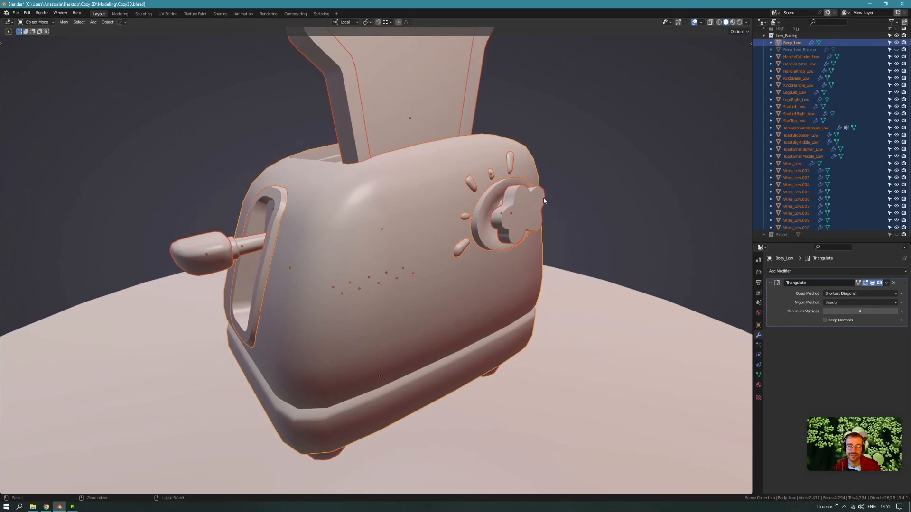
pyautogui.hotkey('ctrl', 'F2')
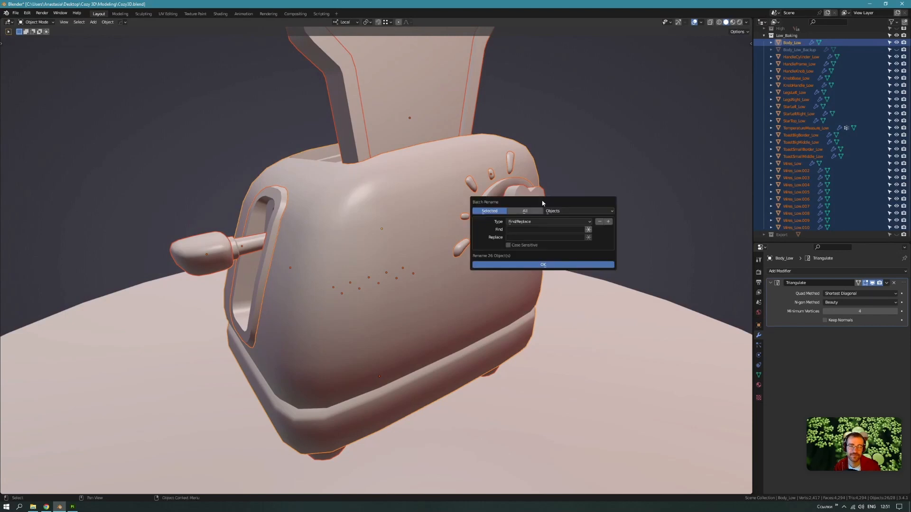
pyautogui.click(522, 230)
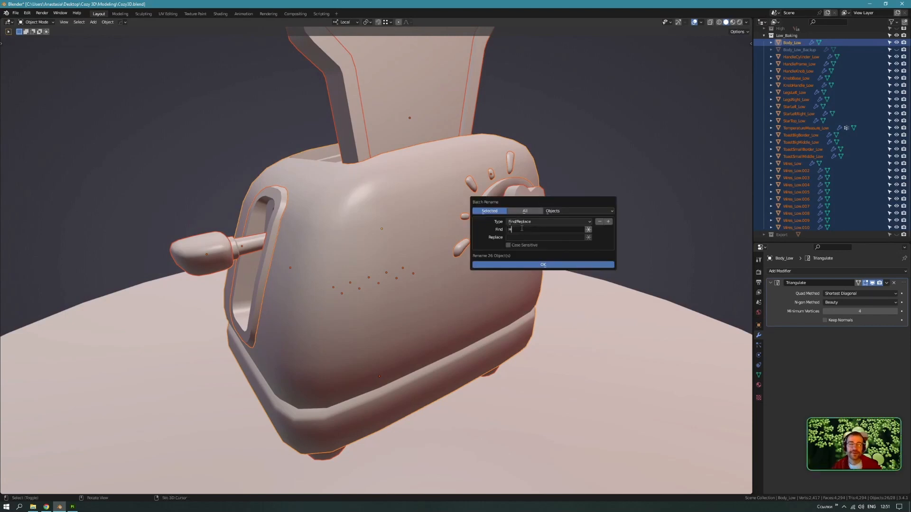
pyautogui.write('High')
pyautogui.press('Return')
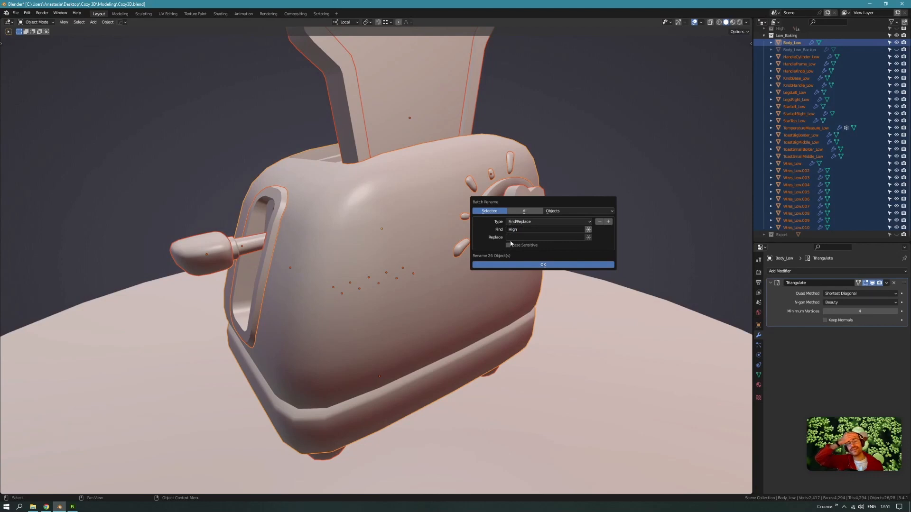
pyautogui.click(682, 219)
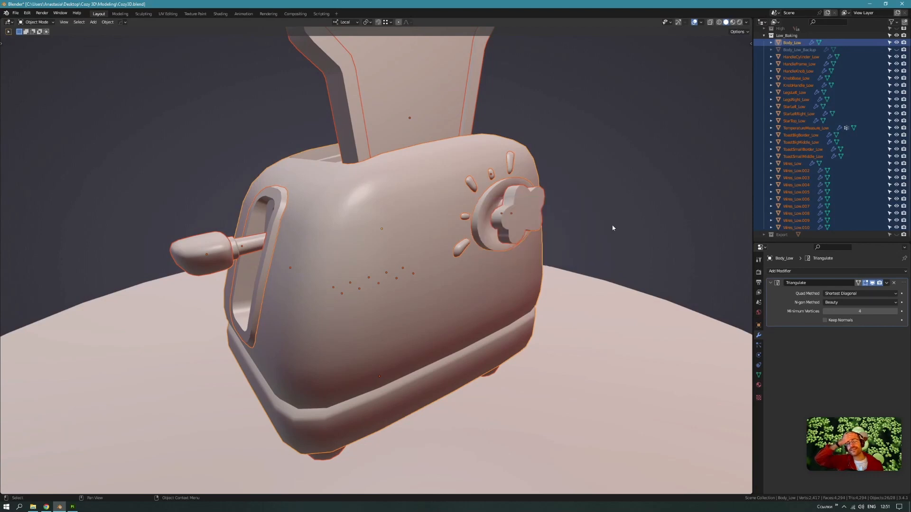
# Switch between Blender and the browser checklist to read the low-poly requirements on duplicated assets, symmetry and optimized topology.
pyautogui.moveTo(612, 227); pyautogui.dragTo(617, 209, button='middle')
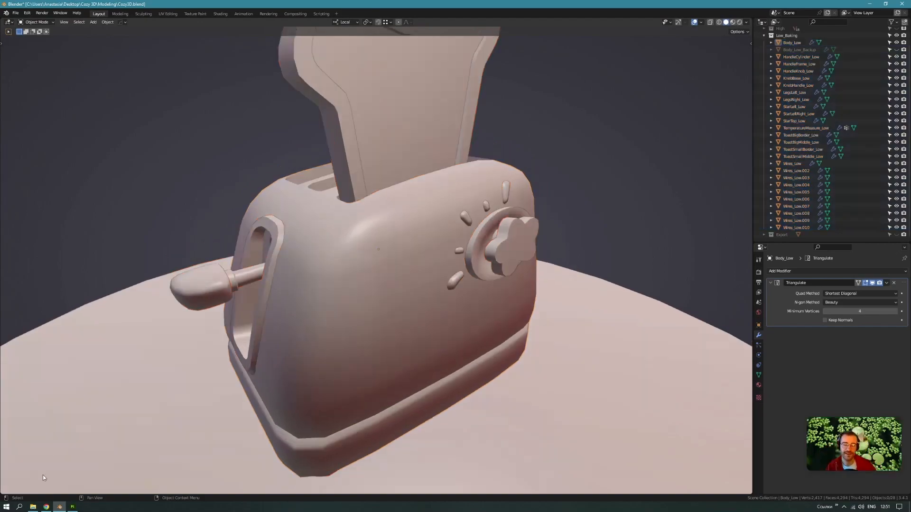
pyautogui.hotkey('alt', 'Tab')
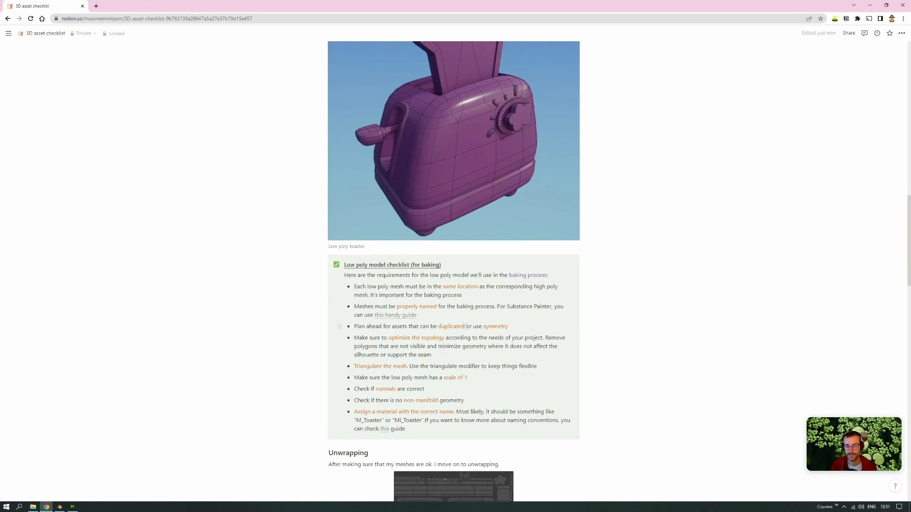
pyautogui.click(59, 507)
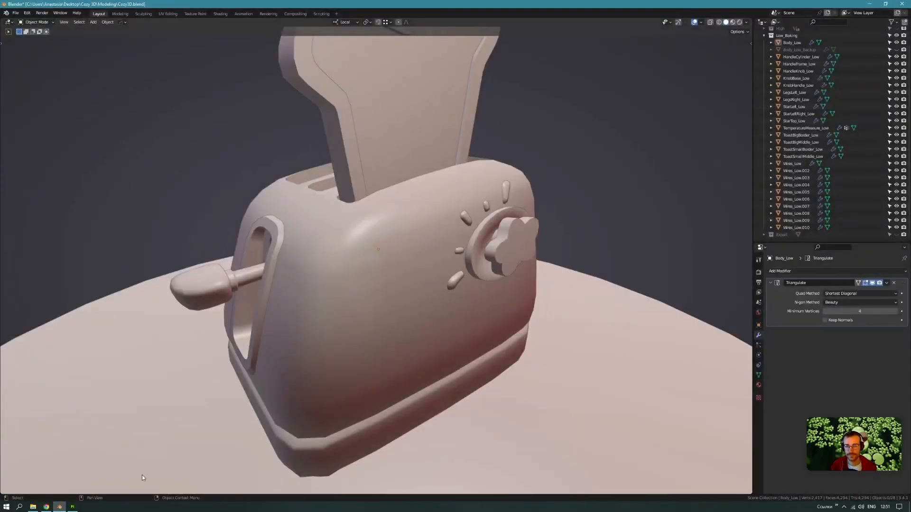
pyautogui.click(46, 507)
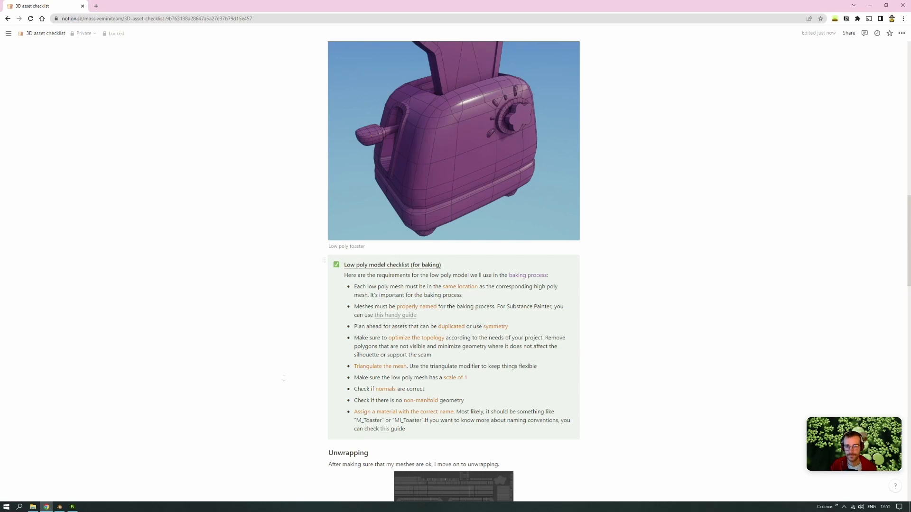
# Return to Blender and inspect the triangulated wireframe of the low-poly toaster, selecting ToastBigBorder_Low to examine its topology and modifiers.
pyautogui.click(60, 507)
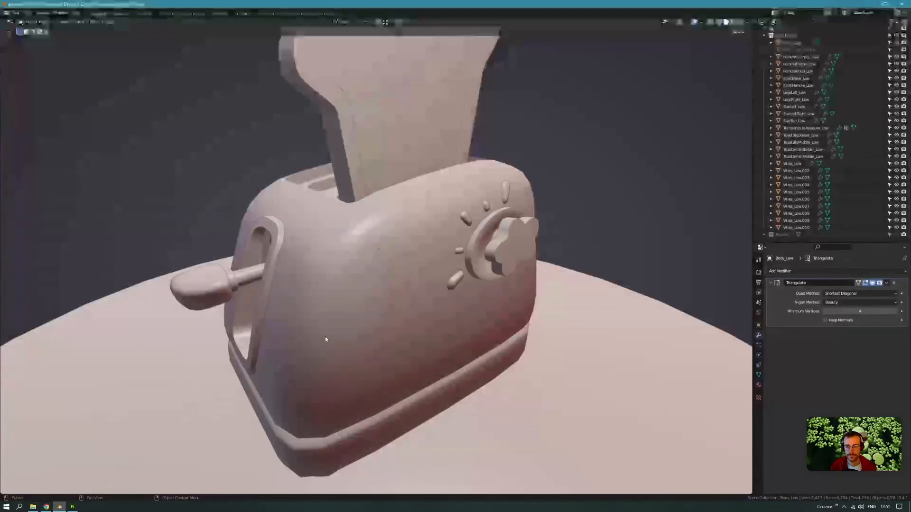
pyautogui.moveTo(375, 333); pyautogui.dragTo(313, 208, button='middle')
pyautogui.moveTo(373, 317); pyautogui.dragTo(375, 395, button='middle')
pyautogui.keyDown('shift'); pyautogui.moveTo(372, 337); pyautogui.dragTo(368, 436, button='middle'); pyautogui.keyUp('shift')
pyautogui.moveTo(412, 328); pyautogui.dragTo(387, 297, button='middle')
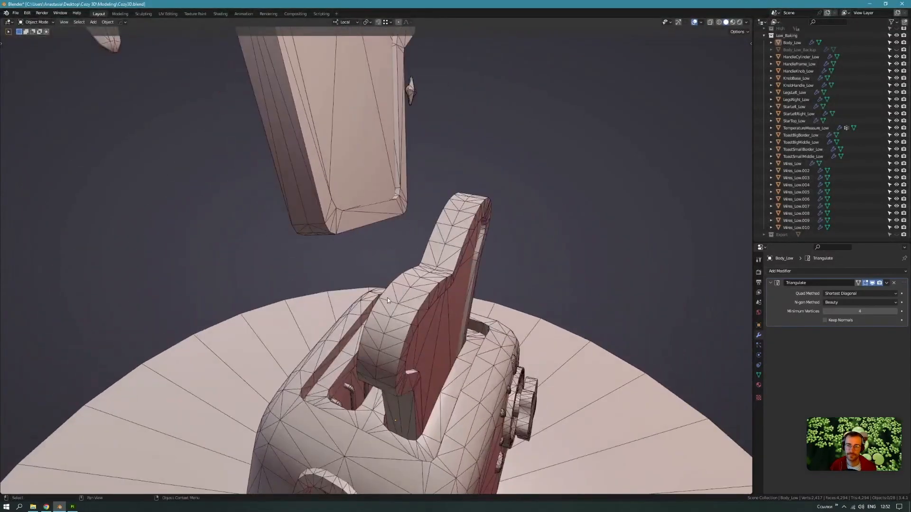
pyautogui.click(380, 315)
pyautogui.scroll(2, 380, 313)
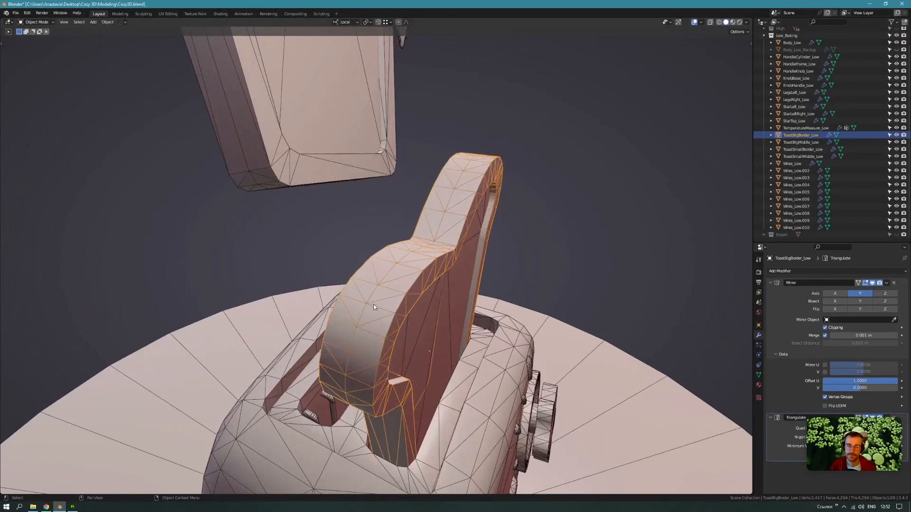
pyautogui.moveTo(373, 304); pyautogui.dragTo(352, 319, button='middle')
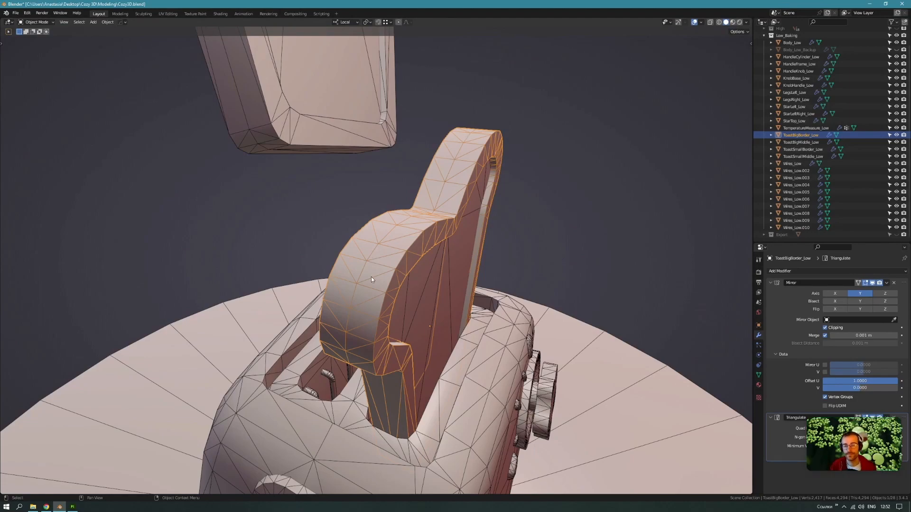
pyautogui.moveTo(371, 277); pyautogui.dragTo(380, 246, button='middle')
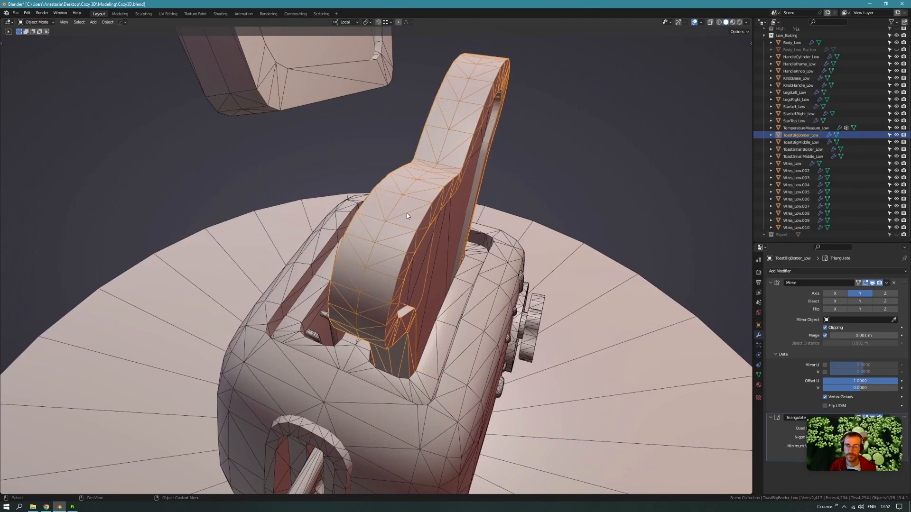
pyautogui.scroll(-2, 407, 216)
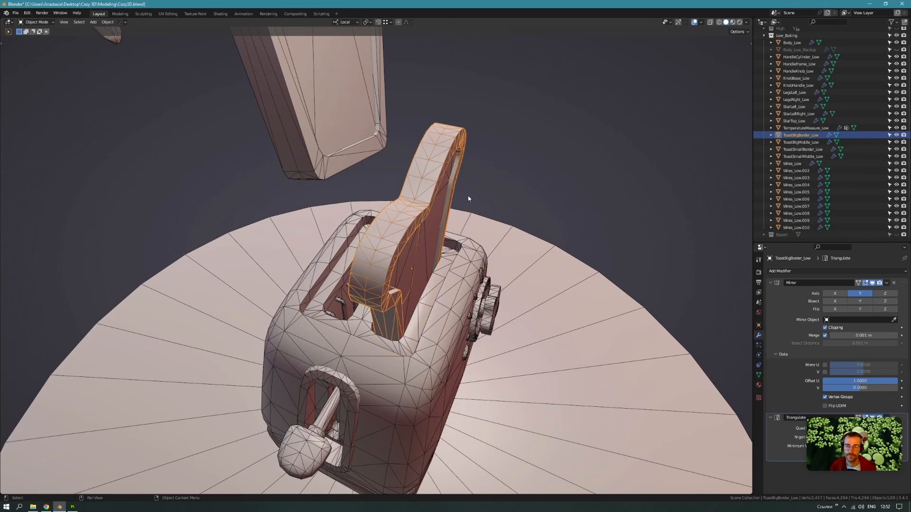
pyautogui.moveTo(458, 204); pyautogui.dragTo(399, 229, button='middle')
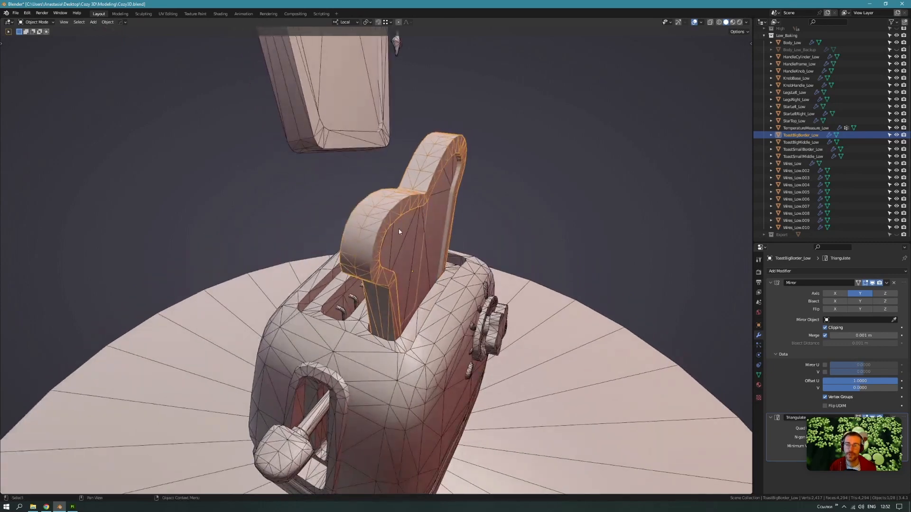
# Enter Edit Mode on KnobBase_Low and examine the edge loops inside its recessed ring.
pyautogui.scroll(3, 326, 346)
pyautogui.scroll(-2, 324, 328)
pyautogui.moveTo(323, 305); pyautogui.dragTo(360, 268, button='middle')
pyautogui.scroll(4, 340, 298)
pyautogui.click(438, 280)
pyautogui.press('Tab')
pyautogui.scroll(6, 320, 261)
pyautogui.click(362, 268)
pyautogui.click(378, 289)
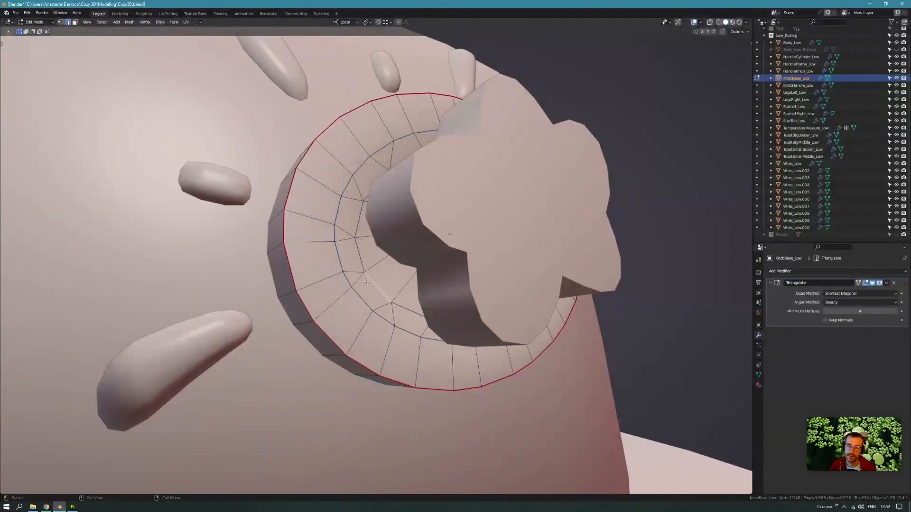
pyautogui.keyDown('alt'); pyautogui.click(359, 216); pyautogui.keyUp('alt')
pyautogui.keyDown('alt'); pyautogui.click(337, 208); pyautogui.keyUp('alt')
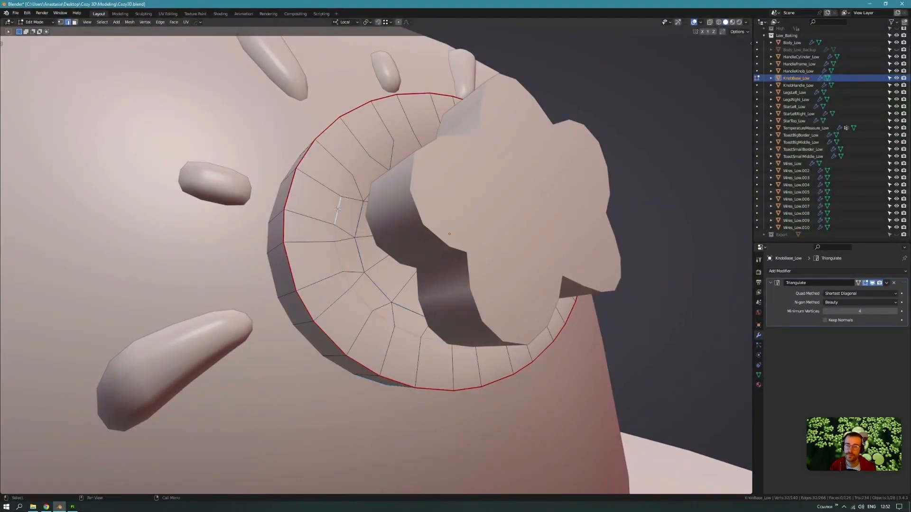
pyautogui.keyDown('shift'); pyautogui.moveTo(342, 195); pyautogui.dragTo(362, 269, button='middle'); pyautogui.keyUp('shift')
# Try reducing the knob base's inner loops by collapsing alternating edges, and undo the collapse.
pyautogui.click(346, 231)
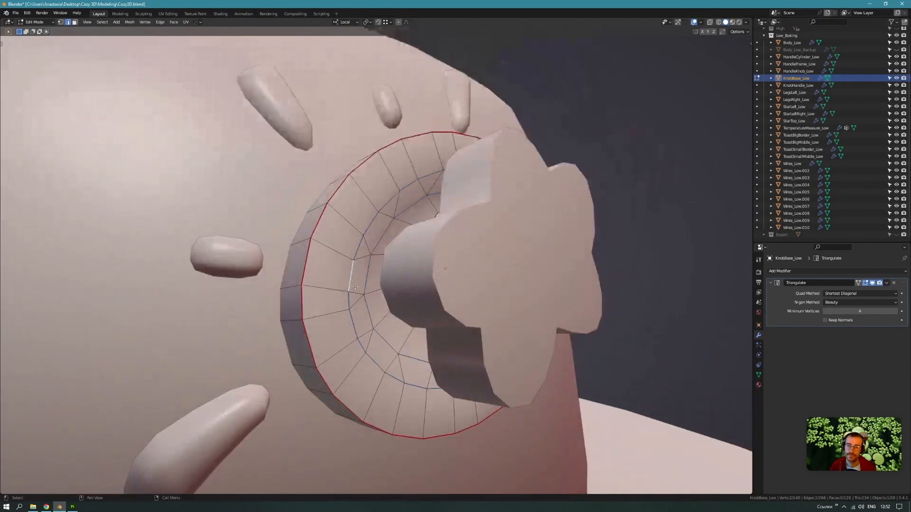
pyautogui.scroll(2, 355, 287)
pyautogui.keyDown('shift'); pyautogui.moveTo(386, 214); pyautogui.dragTo(384, 241, button='middle'); pyautogui.keyUp('shift')
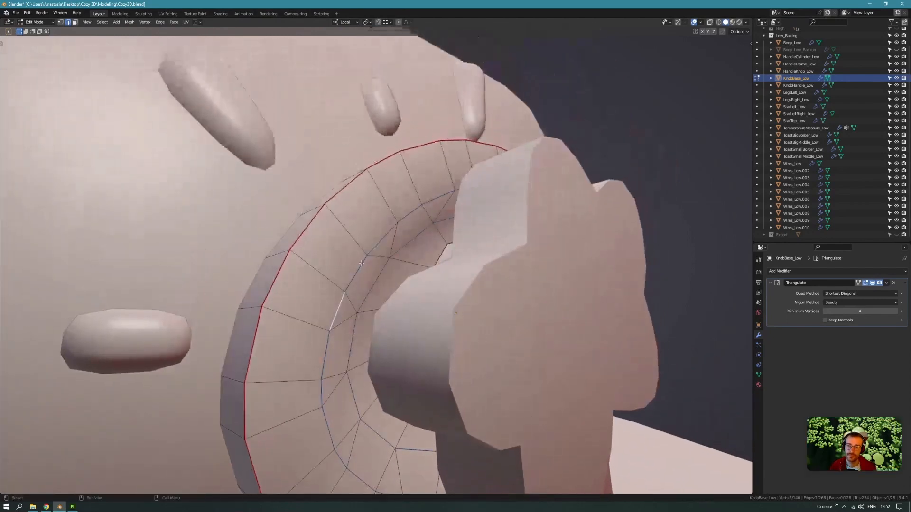
pyautogui.keyDown('shift'); pyautogui.click(384, 240); pyautogui.keyUp('shift')
pyautogui.keyDown('ctrl'); pyautogui.click(383, 241); pyautogui.keyUp('ctrl')
pyautogui.keyDown('ctrl'); pyautogui.click(384, 241); pyautogui.keyUp('ctrl')
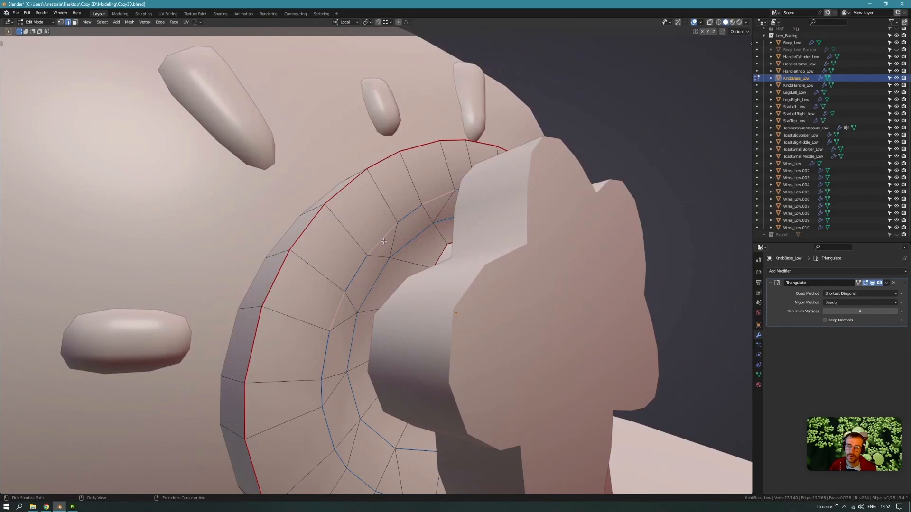
pyautogui.keyDown('ctrl'); pyautogui.click(319, 394); pyautogui.keyUp('ctrl')
pyautogui.moveTo(298, 398); pyautogui.dragTo(324, 285, button='middle')
pyautogui.press('x')
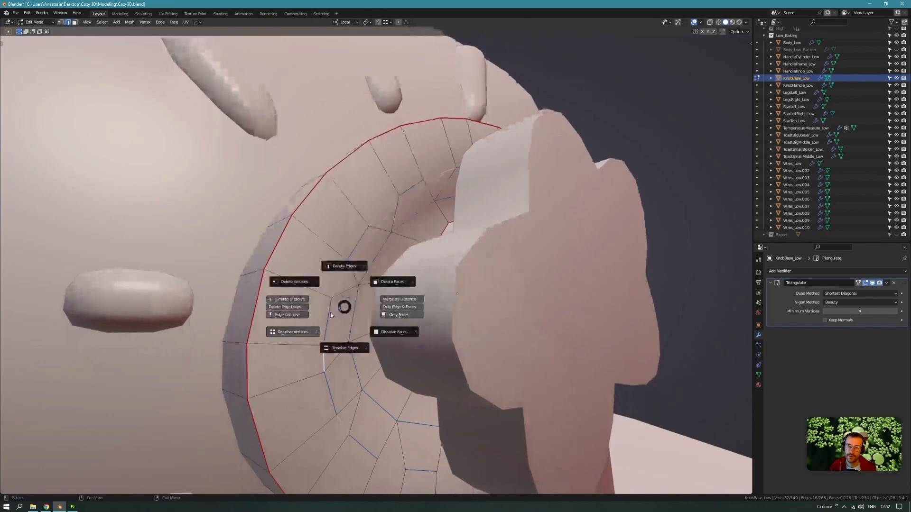
pyautogui.click(296, 315)
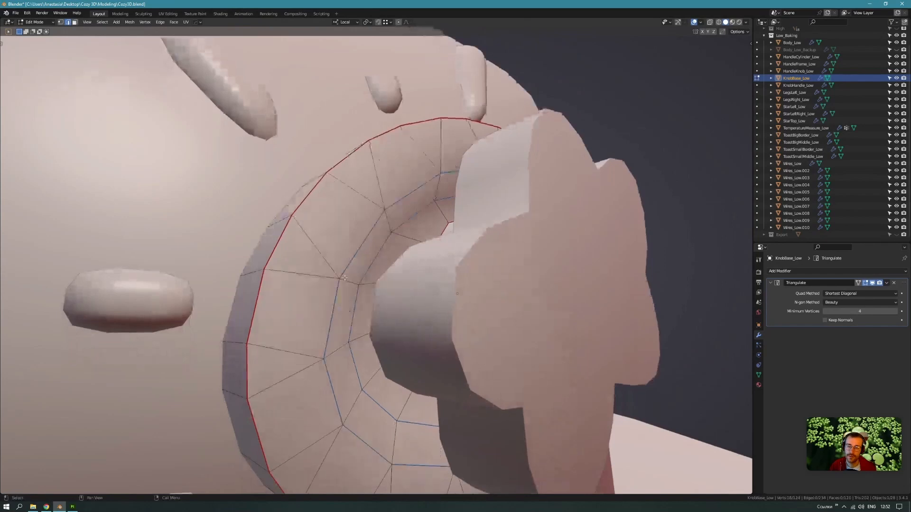
pyautogui.hotkey('ctrl', 'z')
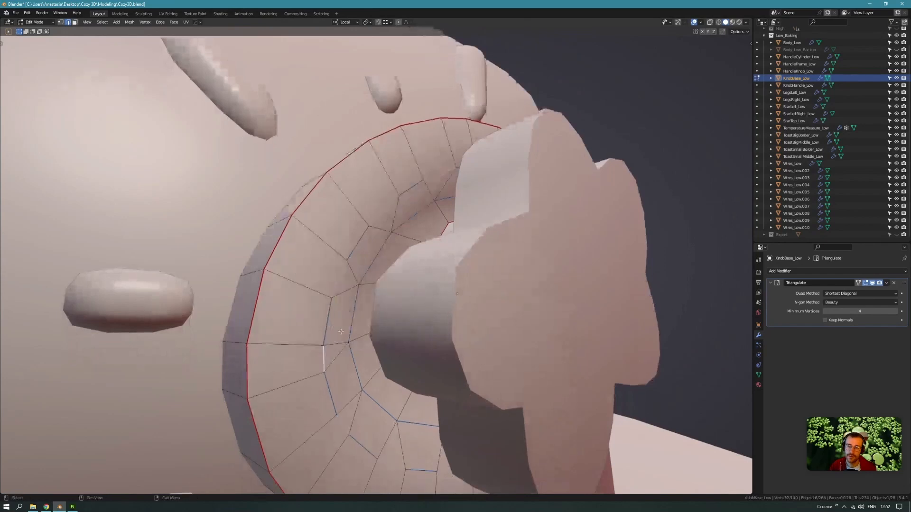
# Compare KnobBase_Low in Object Mode and Edit Mode to judge its roundness, finishing in Object Mode.
pyautogui.press('Tab')
pyautogui.scroll(-6, 368, 358)
pyautogui.scroll(6, 363, 290)
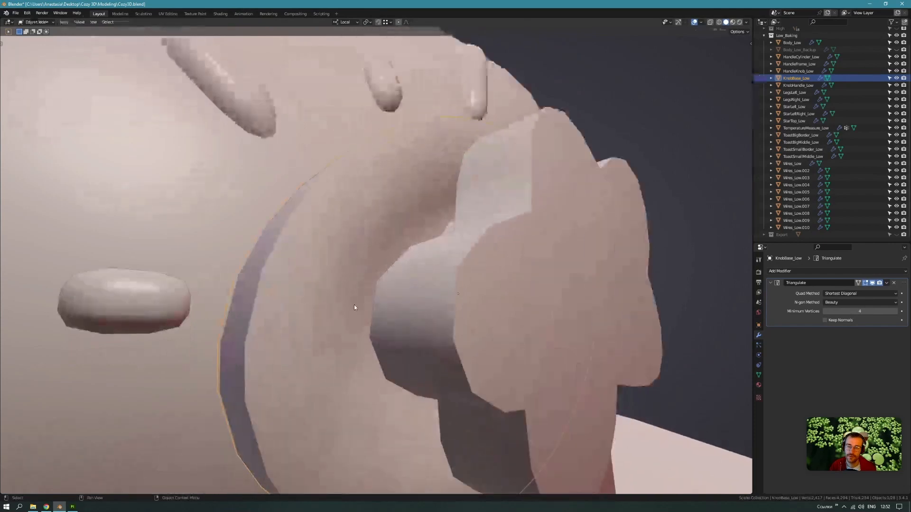
pyautogui.press('Tab')
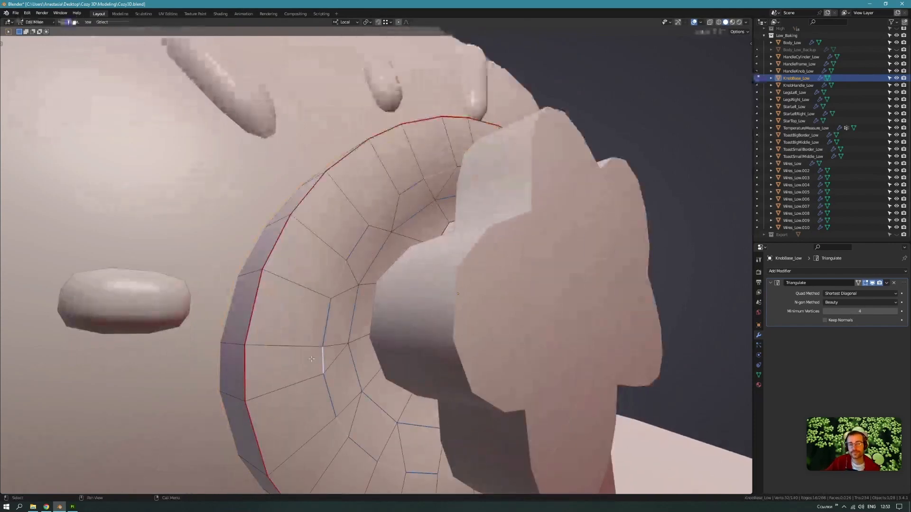
pyautogui.scroll(-6, 397, 344)
pyautogui.press('Tab')
pyautogui.moveTo(363, 255); pyautogui.dragTo(380, 253, button='middle')
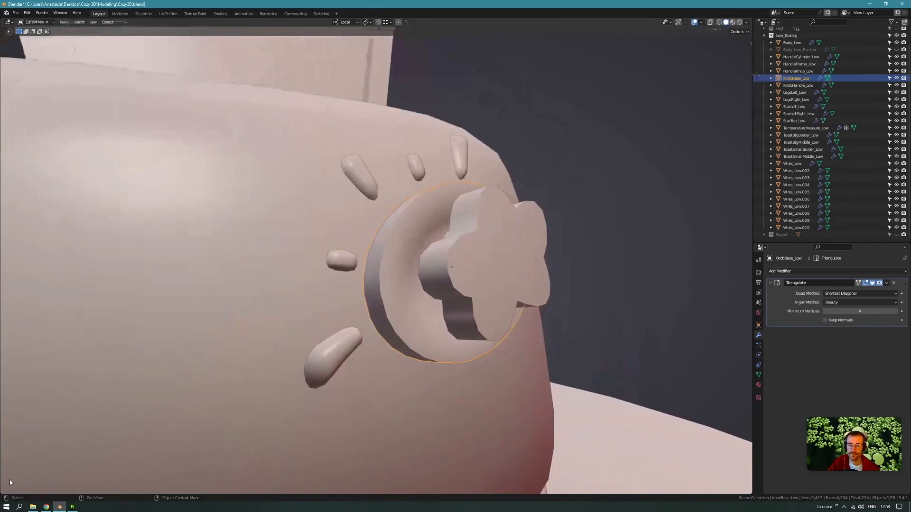
# Consult the browser checklist, return to Blender and examine the low-poly toaster's silhouette and shading from several angles.
pyautogui.click(47, 507)
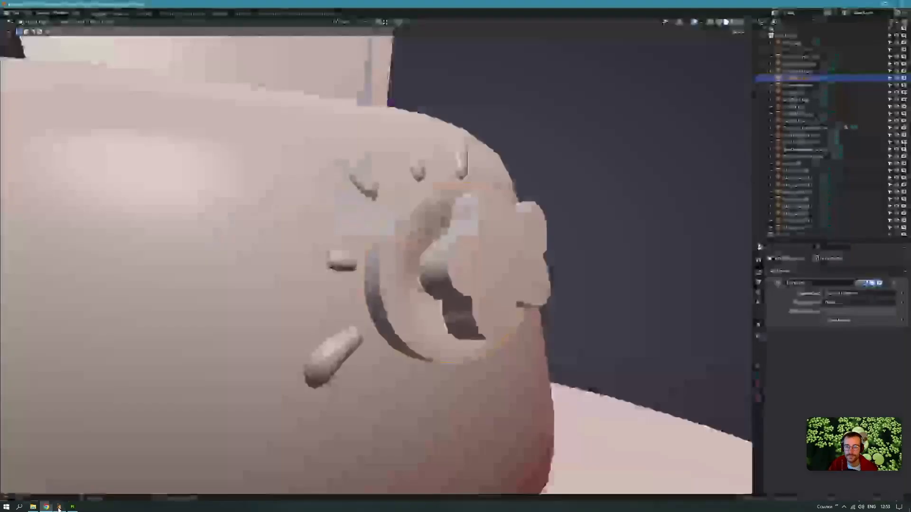
pyautogui.click(59, 507)
pyautogui.scroll(-6, 492, 257)
pyautogui.moveTo(454, 254); pyautogui.dragTo(440, 267, button='middle')
pyautogui.moveTo(346, 261); pyautogui.dragTo(381, 266, button='middle')
pyautogui.scroll(2, 382, 266)
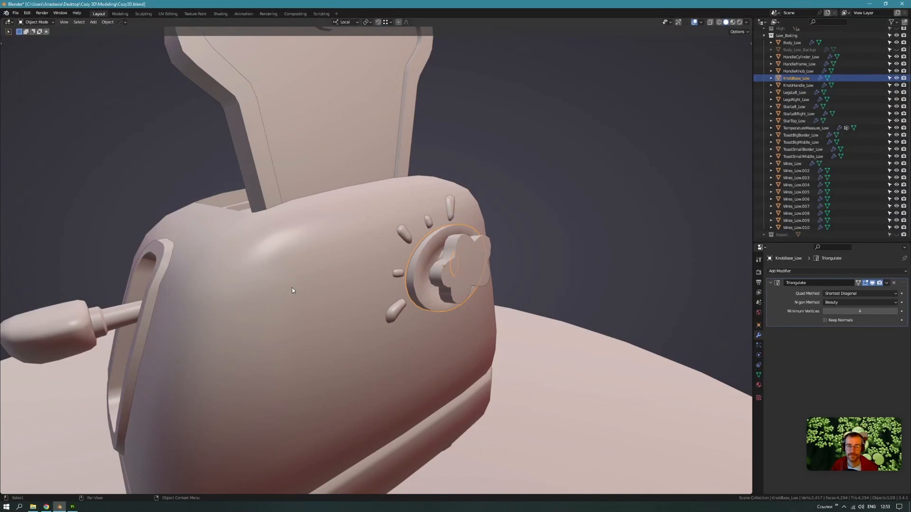
pyautogui.moveTo(422, 291); pyautogui.dragTo(439, 299, button='middle')
pyautogui.moveTo(527, 344); pyautogui.dragTo(499, 324, button='middle')
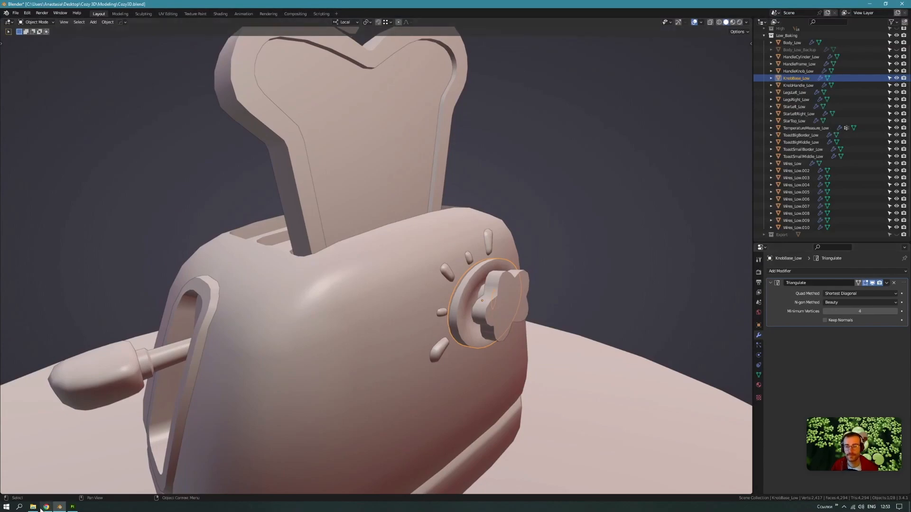
# Read the checklist's scale requirement, return to Blender and display ToastBigBorder_Low's transform values to check its scale.
pyautogui.click(46, 507)
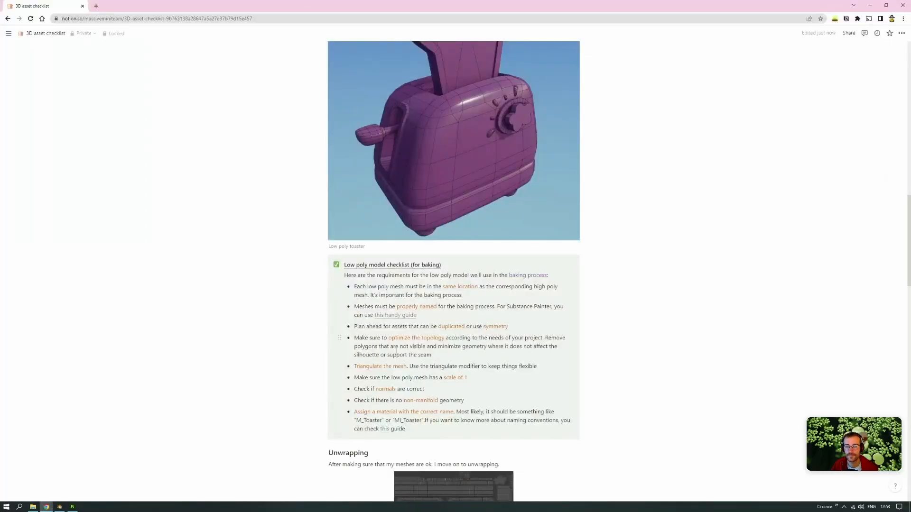
pyautogui.click(60, 507)
pyautogui.scroll(-2, 408, 180)
pyautogui.keyDown('shift'); pyautogui.moveTo(394, 156); pyautogui.dragTo(418, 190, button='middle'); pyautogui.keyUp('shift')
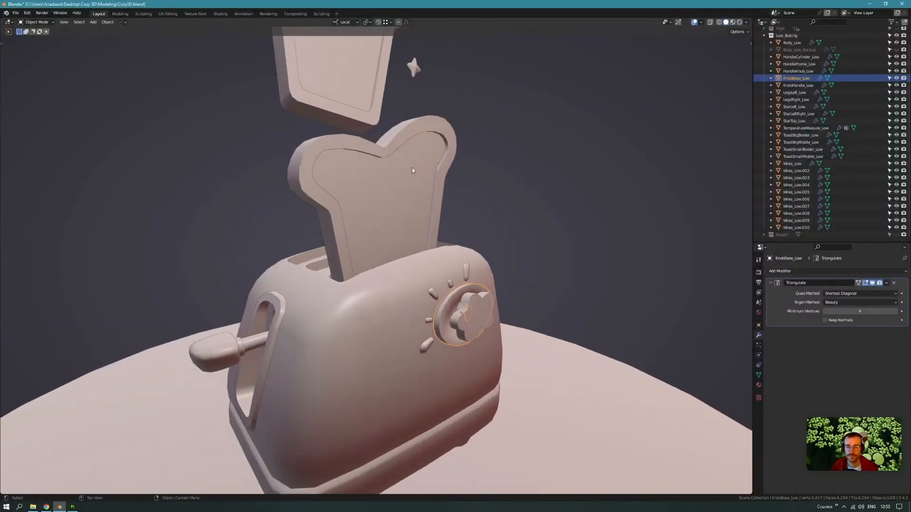
pyautogui.click(416, 124)
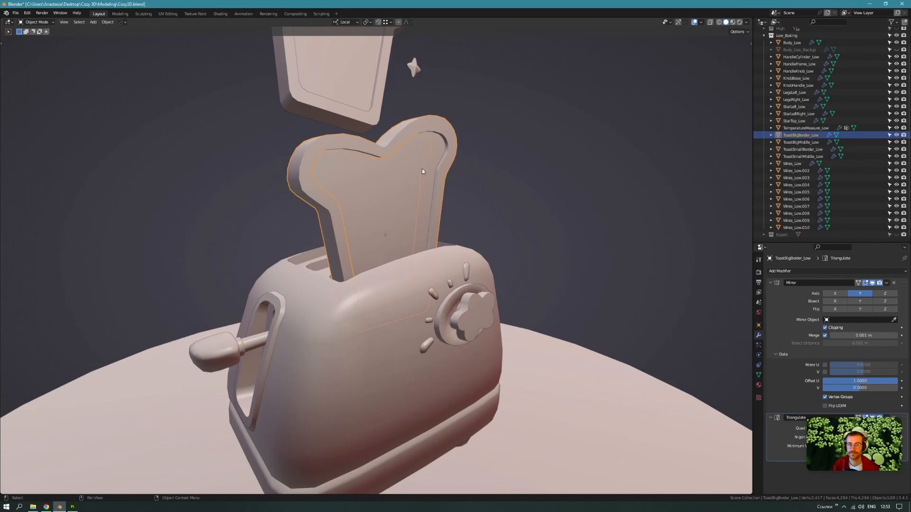
pyautogui.press('n')
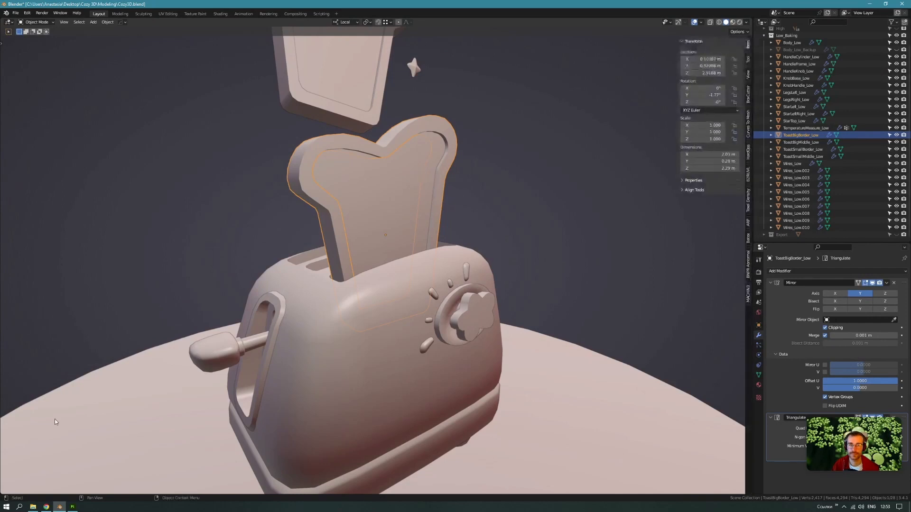
# Switch to the browser checklist to read the normals requirement, and return to the toaster in Blender.
pyautogui.click(45, 507)
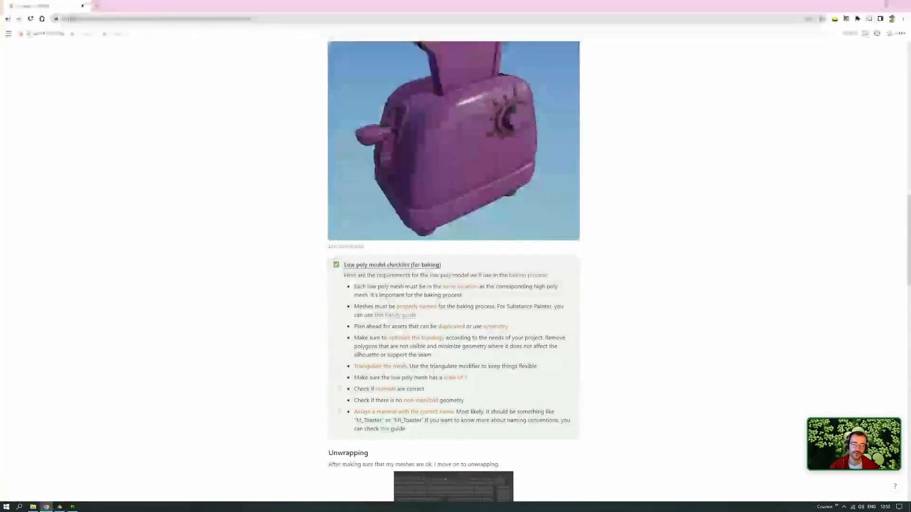
pyautogui.moveTo(486, 284); pyautogui.dragTo(475, 277, button='middle')
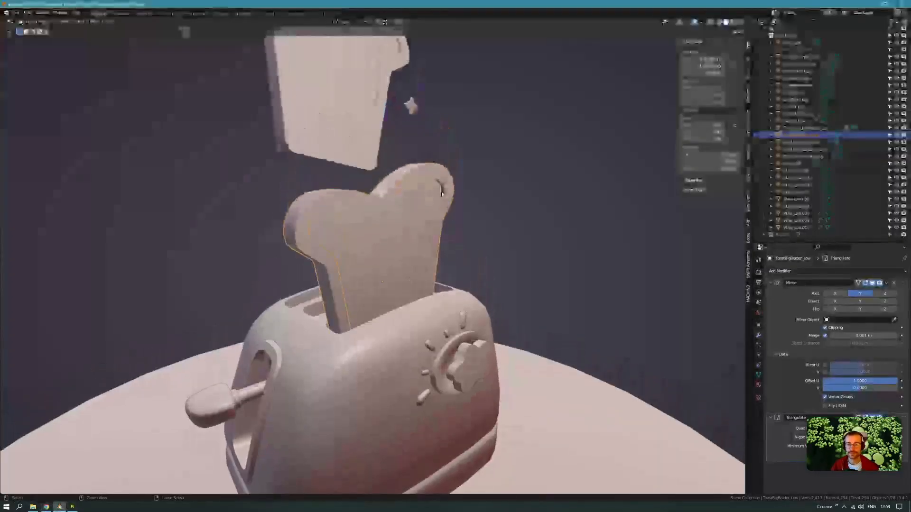
# Bring up the Apply options for ToastBigBorder_Low without applying any, consult the normals requirement in the browser checklist, and return to Blender.
pyautogui.hotkey('ctrl', 'a')
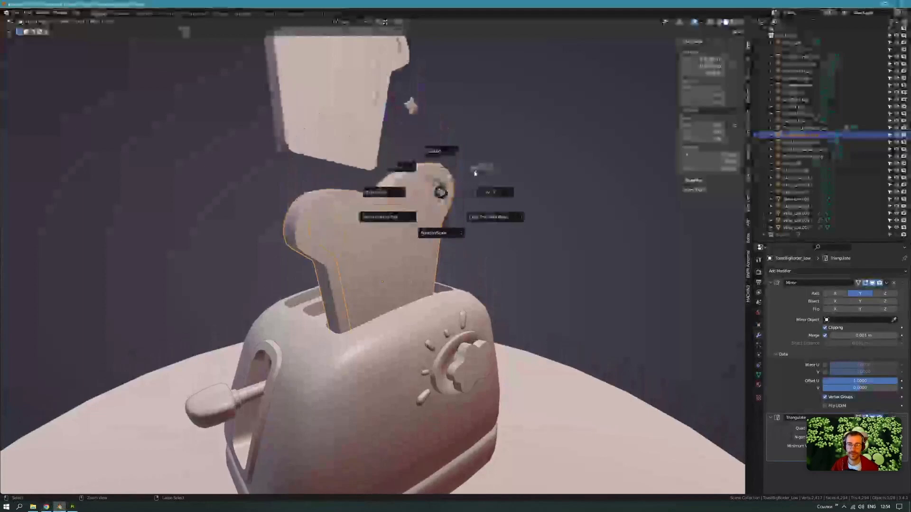
pyautogui.press('Escape')
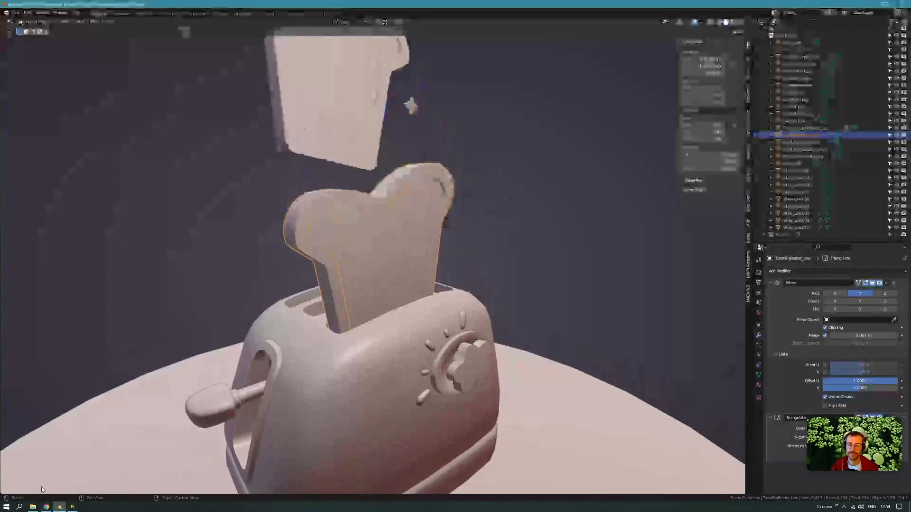
pyautogui.click(46, 507)
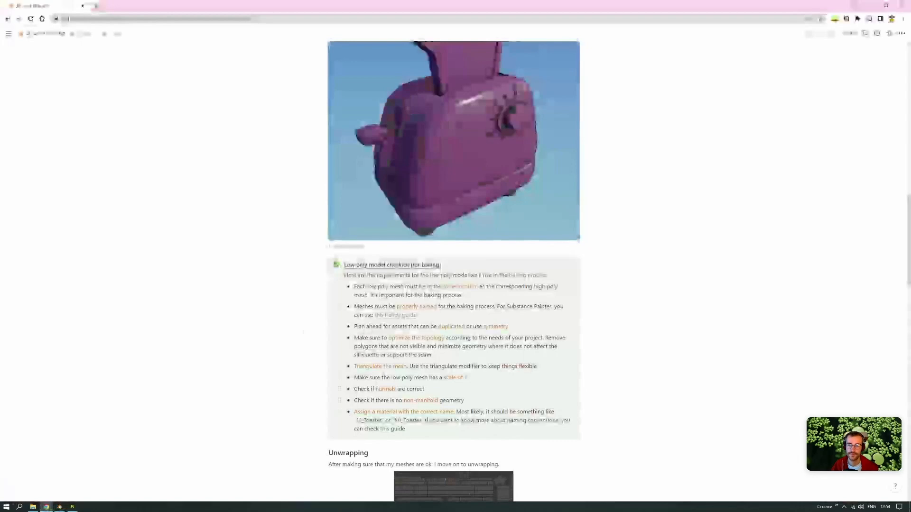
pyautogui.click(61, 507)
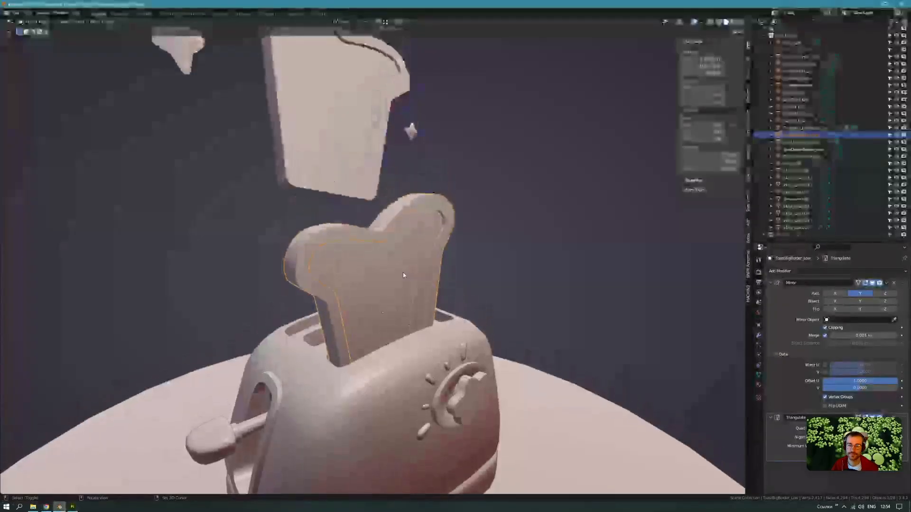
# Duplicate the floating toast's ToastSmallBorder_Low and move the copy about 3.18 m along its local X axis, beside the toast.
pyautogui.moveTo(403, 272)
pyautogui.mouseDown(button='middle')
pyautogui.moveTo(433, 238)
pyautogui.moveTo(416, 285)
pyautogui.mouseUp(button='middle')
pyautogui.scroll(-5, 437, 217)
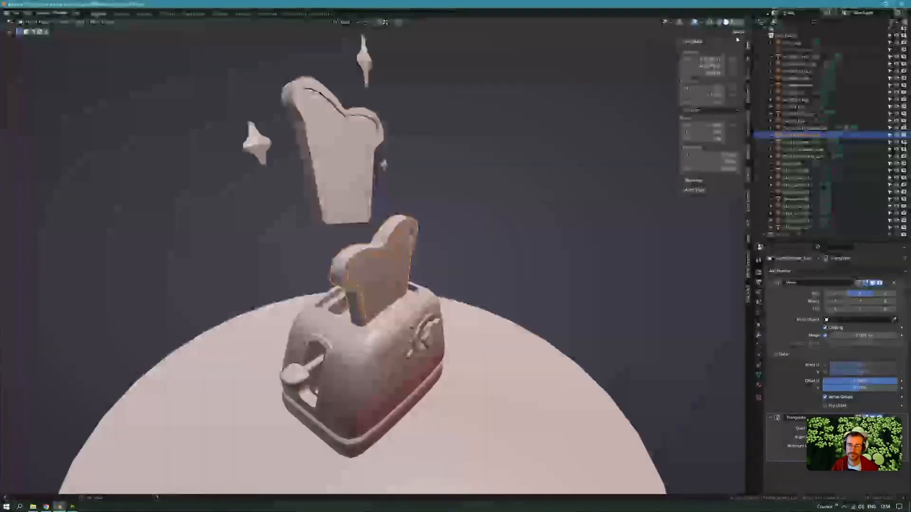
pyautogui.moveTo(437, 218); pyautogui.dragTo(319, 320, button='middle')
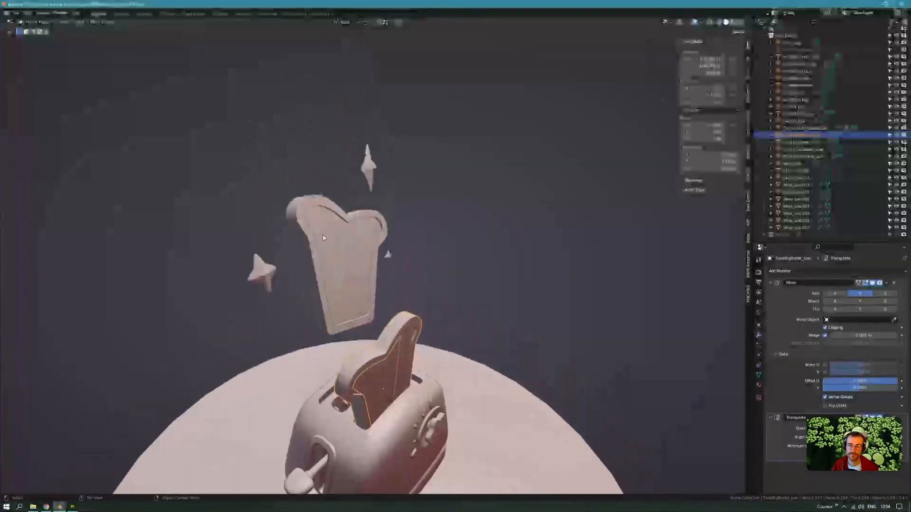
pyautogui.moveTo(323, 237); pyautogui.dragTo(356, 266, button='middle')
pyautogui.click(363, 214)
pyautogui.scroll(2, 364, 214)
pyautogui.moveTo(363, 215); pyautogui.dragTo(329, 246, button='middle')
pyautogui.hotkey('shift', 'd')
pyautogui.press('x')
pyautogui.click(571, 309)
pyautogui.moveTo(571, 309); pyautogui.dragTo(508, 293, button='middle')
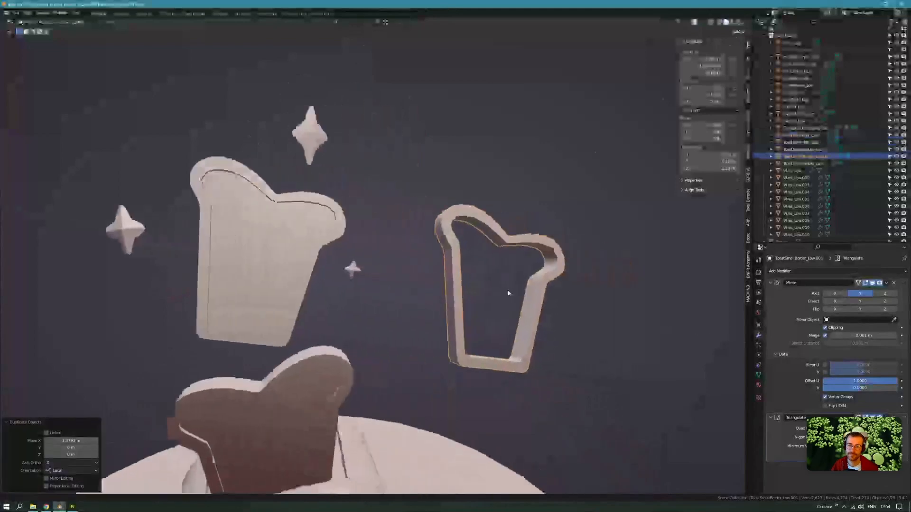
# Examine the duplicated toast border's faces in Edit Mode and up close in Object Mode to judge its normals.
pyautogui.scroll(3, 508, 293)
pyautogui.press('Tab')
pyautogui.click(614, 207)
pyautogui.press('c')
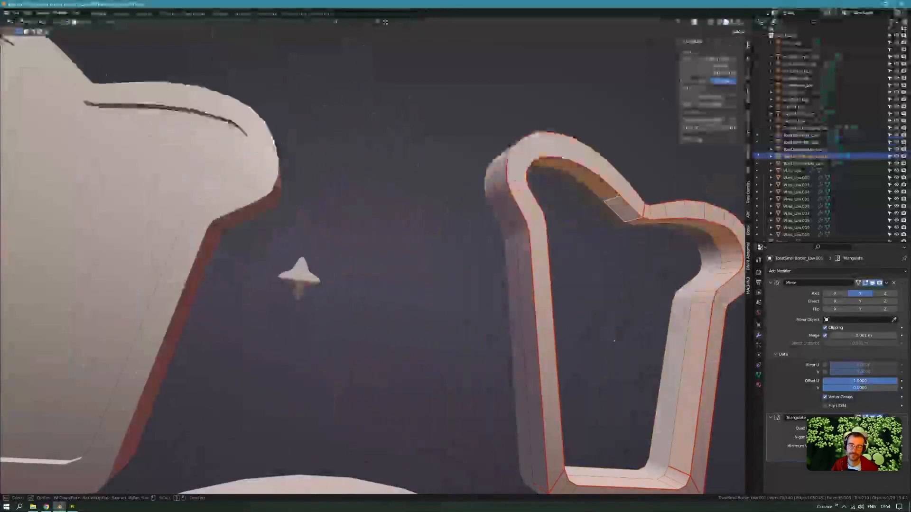
pyautogui.press('Tab')
pyautogui.moveTo(590, 240); pyautogui.dragTo(538, 319, button='middle')
pyautogui.scroll(2, 538, 319)
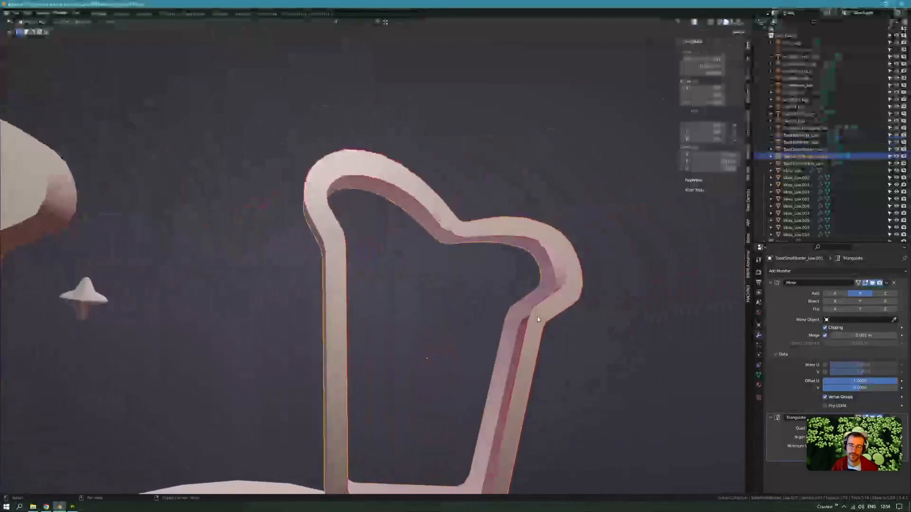
pyautogui.scroll(2, 537, 319)
pyautogui.moveTo(523, 279); pyautogui.dragTo(612, 246, button='middle')
pyautogui.scroll(1, 612, 245)
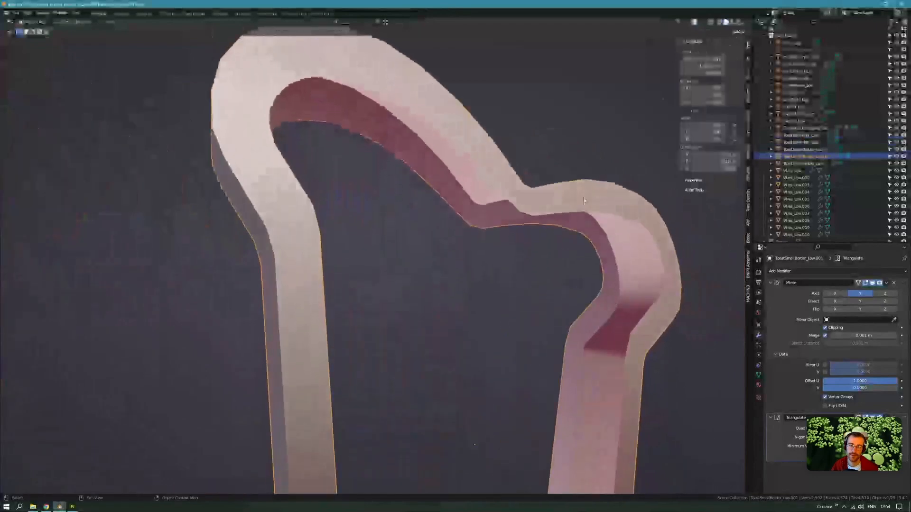
pyautogui.scroll(-5, 615, 247)
pyautogui.moveTo(440, 287); pyautogui.dragTo(437, 264, button='middle')
# Recalculate the normals of all the duplicated border's faces outward, flip them, and return to Object Mode.
pyautogui.press('Tab')
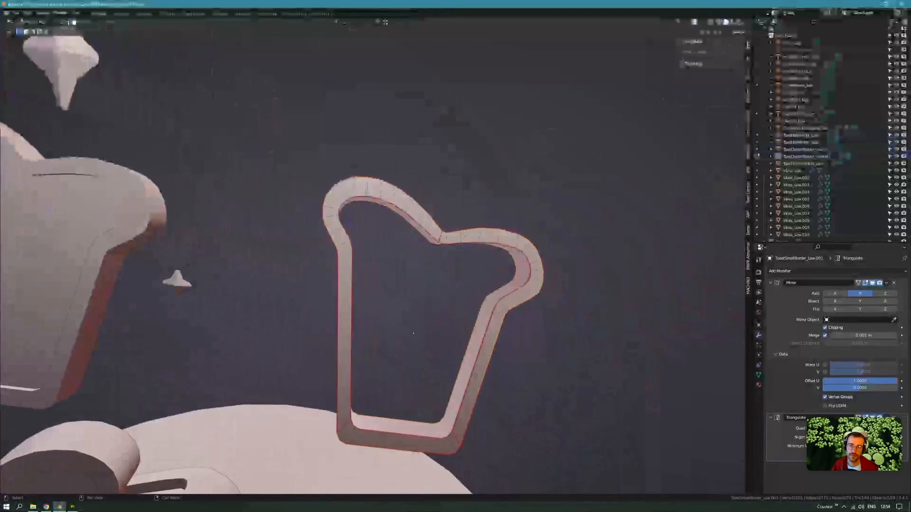
pyautogui.press('a')
pyautogui.hotkey('shift', 'n')
pyautogui.hotkey('alt', 'n')
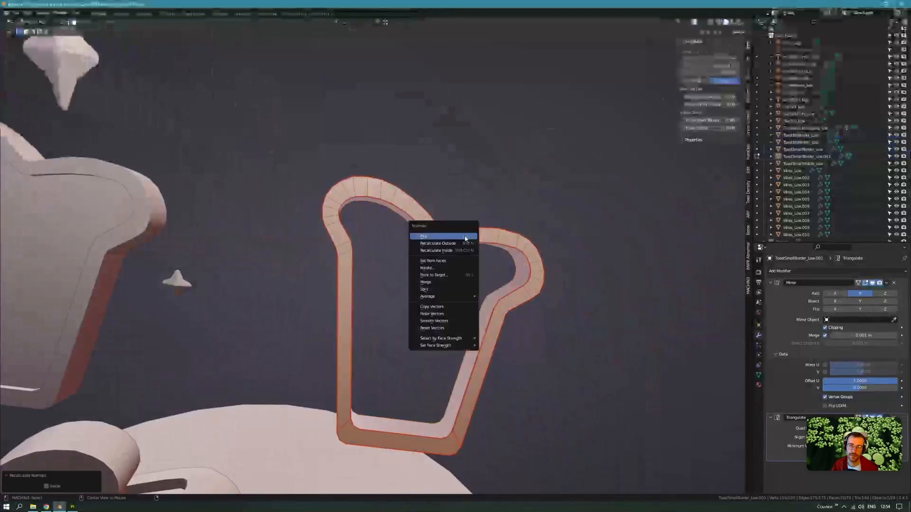
pyautogui.click(465, 237)
pyautogui.press('Tab')
# Examine the flipped-normal shading on the duplicated toast border from several angles, and delete the duplicate.
pyautogui.moveTo(499, 275); pyautogui.dragTo(490, 240, button='middle')
pyautogui.scroll(-4, 431, 241)
pyautogui.moveTo(432, 240); pyautogui.dragTo(368, 143, button='middle')
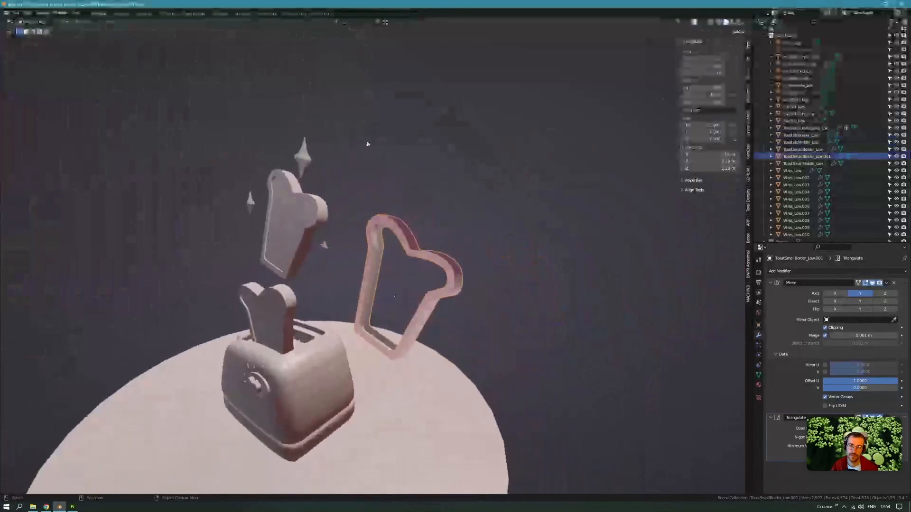
pyautogui.scroll(4, 433, 247)
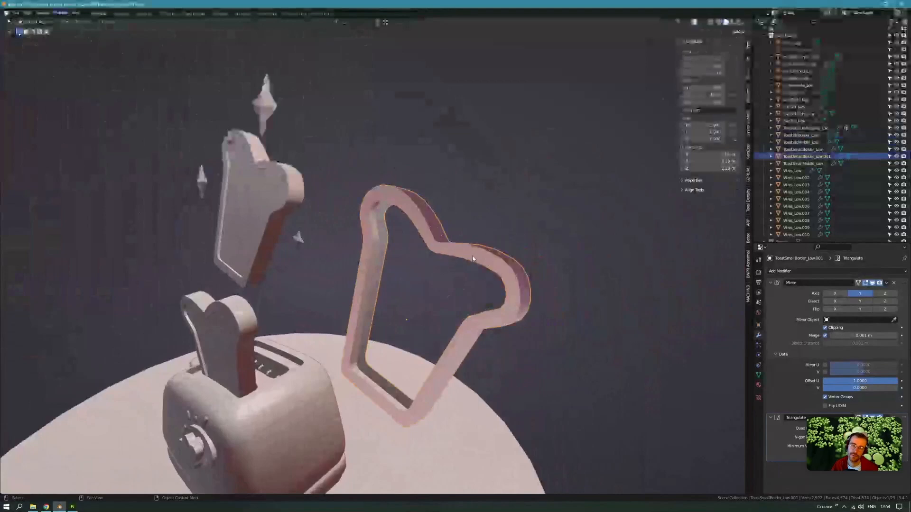
pyautogui.moveTo(472, 258); pyautogui.dragTo(419, 220, button='middle')
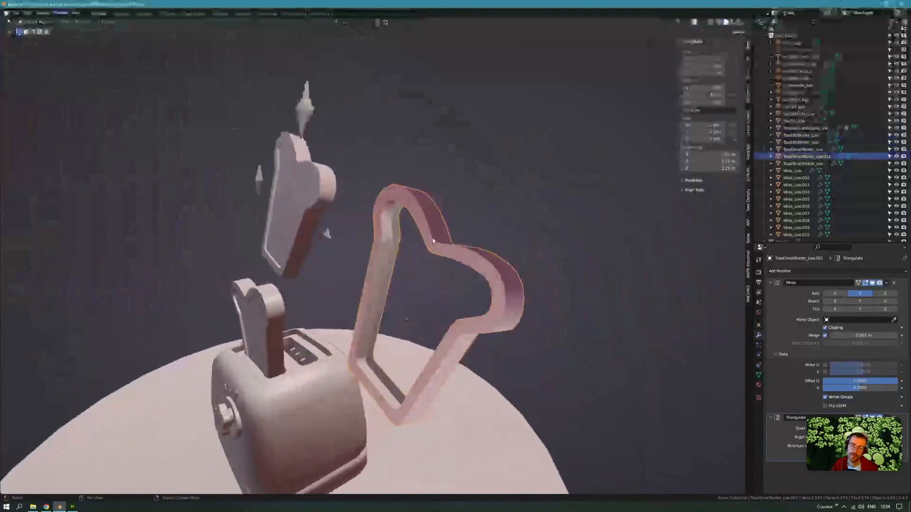
pyautogui.press('Delete')
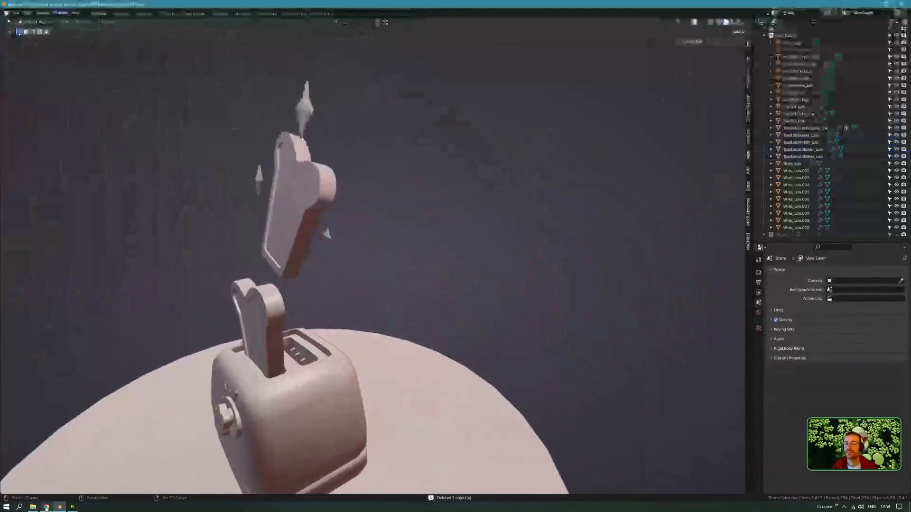
# Switch to the browser checklist to read the non-manifold geometry requirement, and return to the toaster in Blender.
pyautogui.keyDown('shift'); pyautogui.moveTo(93, 415); pyautogui.dragTo(166, 408, button='middle'); pyautogui.keyUp('shift')
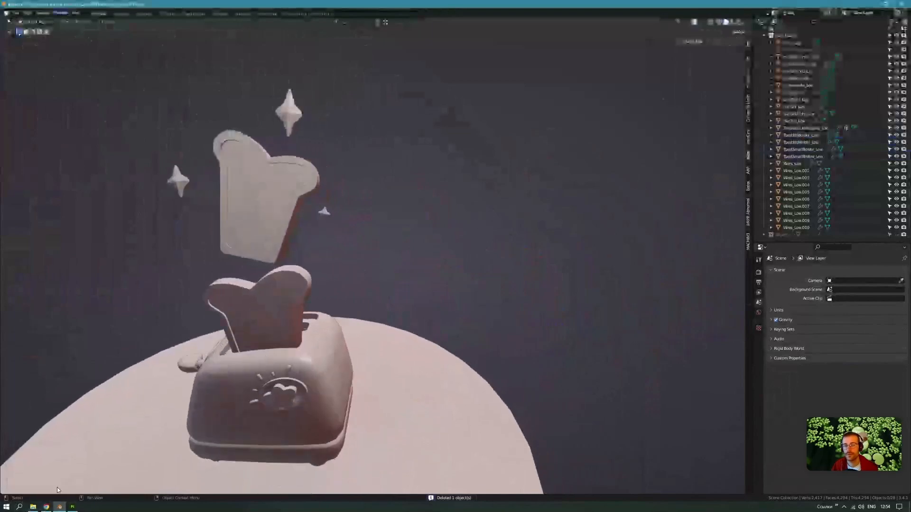
pyautogui.keyDown('shift'); pyautogui.moveTo(240, 354); pyautogui.dragTo(356, 335, button='middle'); pyautogui.keyUp('shift')
pyautogui.click(46, 509)
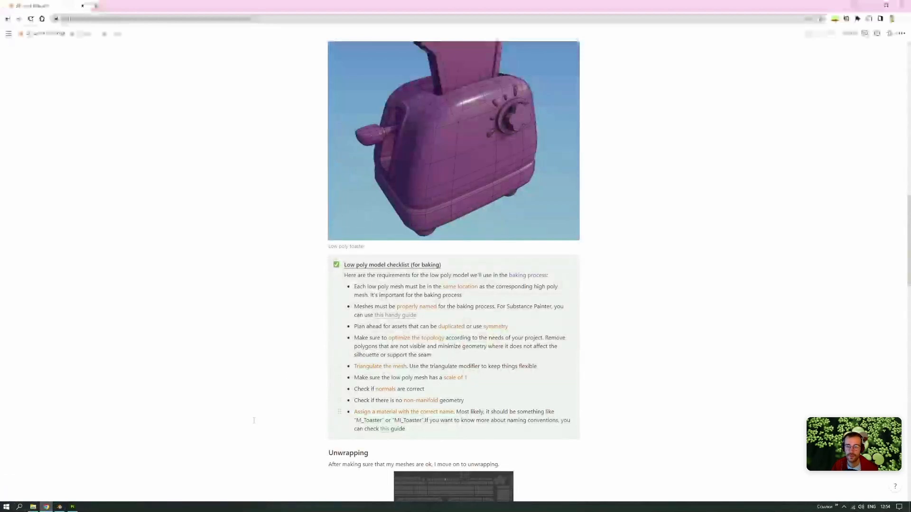
pyautogui.click(60, 506)
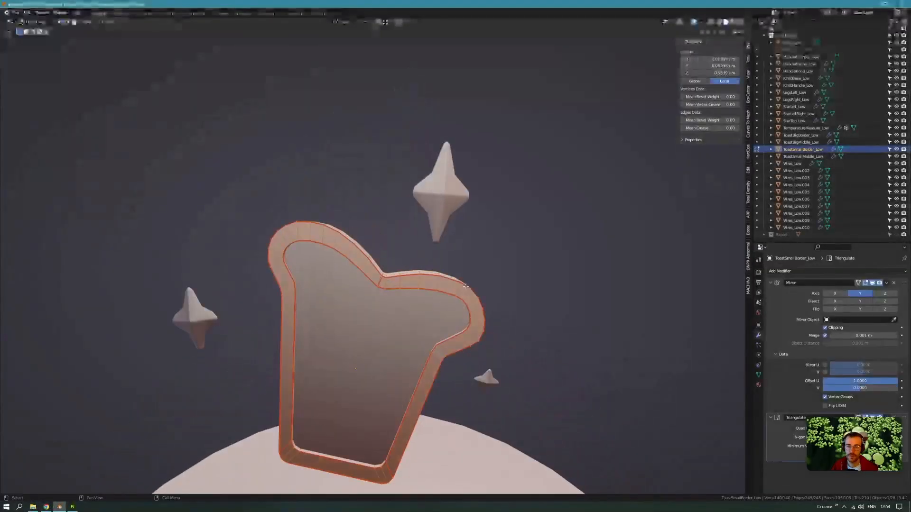
# Duplicate one vertex of ToastSmallBorder_Low, offset the copy about 0.42, -0.05 and 0.17 m in X, Y and Z, and deselect it.
pyautogui.click(466, 288)
pyautogui.keyDown('shift'); pyautogui.moveTo(511, 346); pyautogui.dragTo(389, 321, button='middle'); pyautogui.keyUp('shift')
pyautogui.scroll(3, 447, 323)
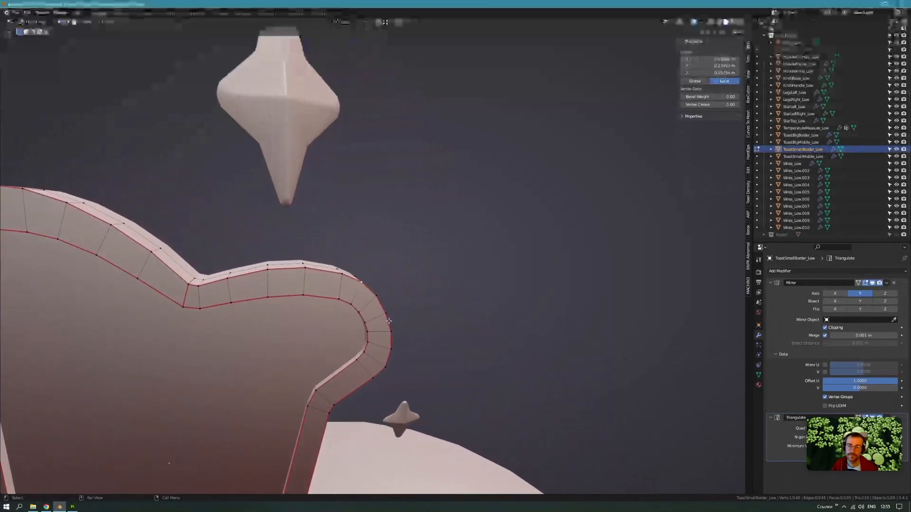
pyautogui.hotkey('shift', 'd')
pyautogui.click(468, 288)
pyautogui.moveTo(467, 288); pyautogui.dragTo(457, 253, button='middle')
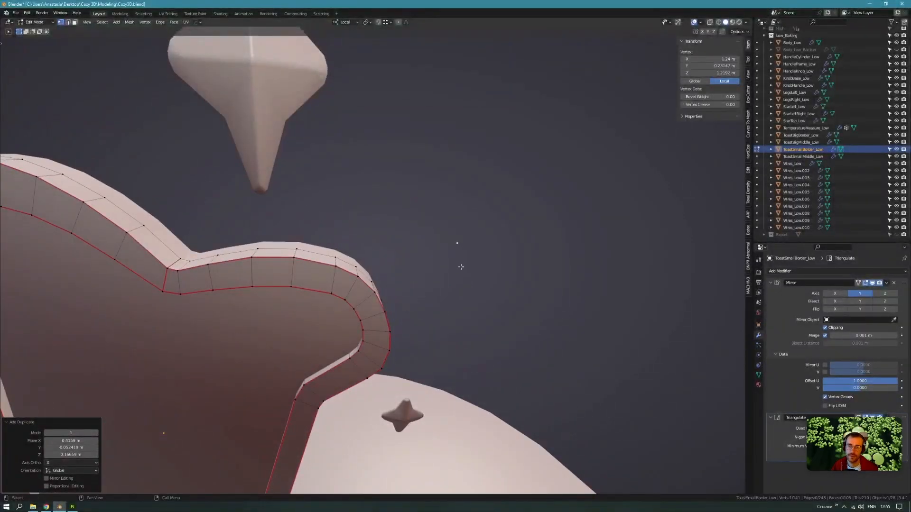
pyautogui.press('x')
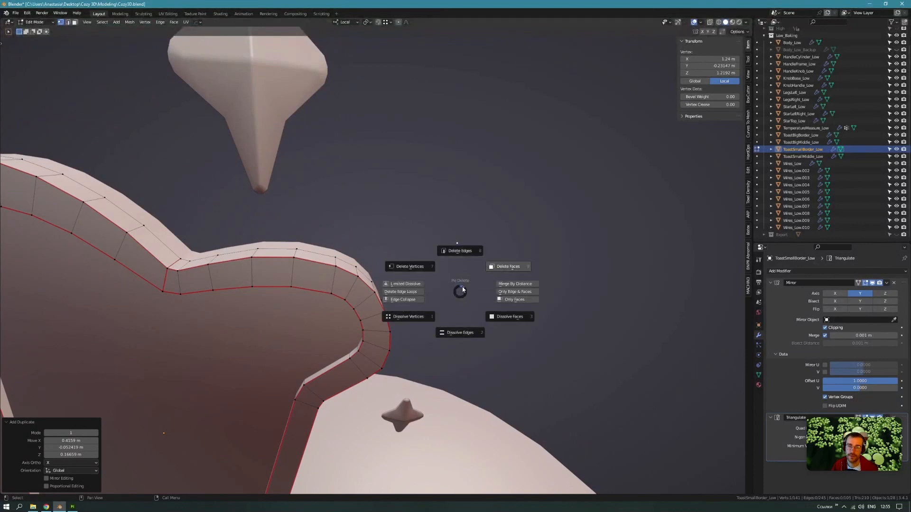
pyautogui.press('Escape')
pyautogui.click(459, 288)
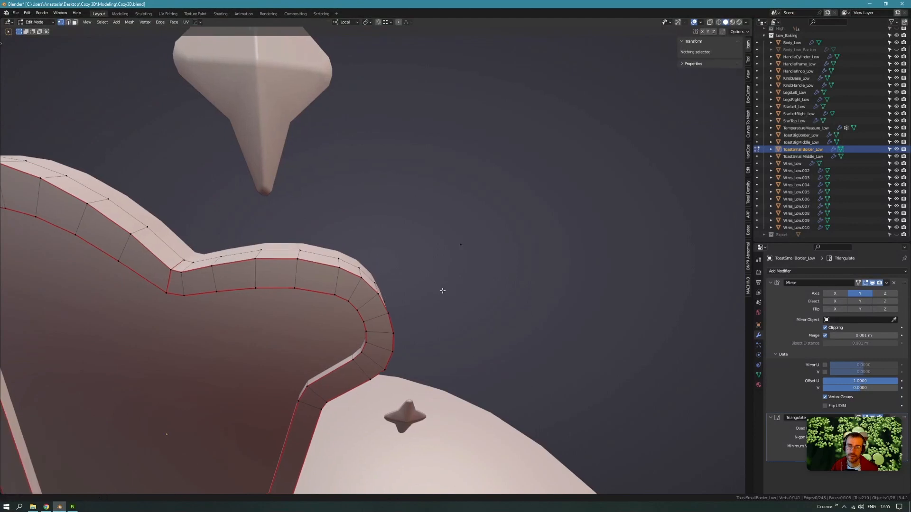
pyautogui.moveTo(441, 288); pyautogui.dragTo(396, 327, button='middle')
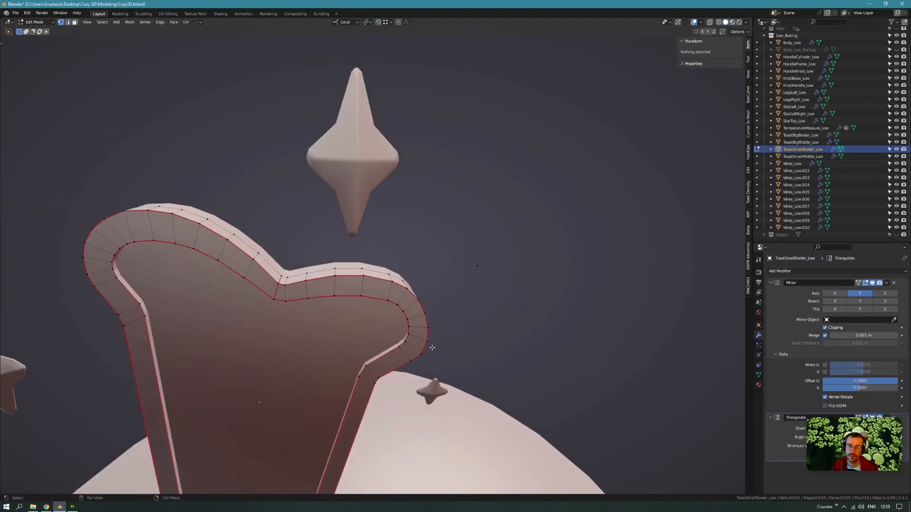
pyautogui.moveTo(465, 346); pyautogui.dragTo(418, 328, button='middle')
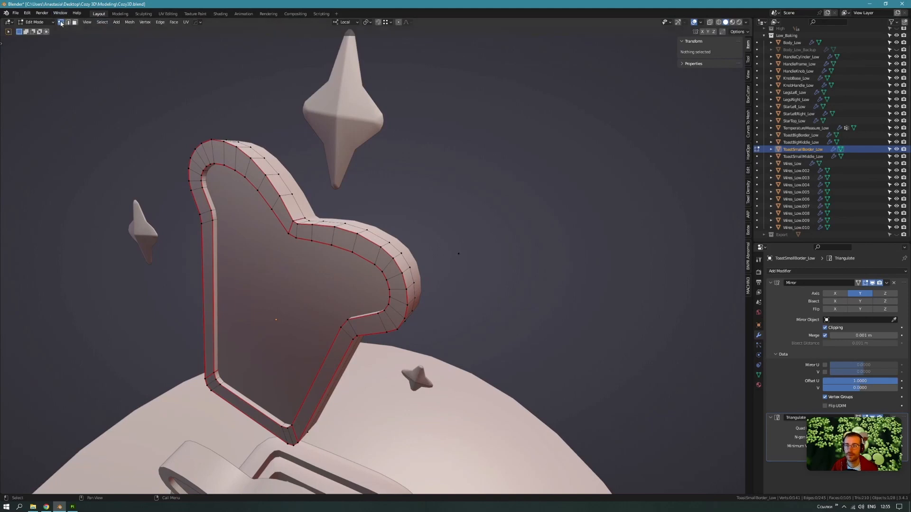
# Select the non-manifold geometry of ToastSmallBorder_Low with Boundaries excluded, isolating the stray vertex.
pyautogui.click(105, 23)
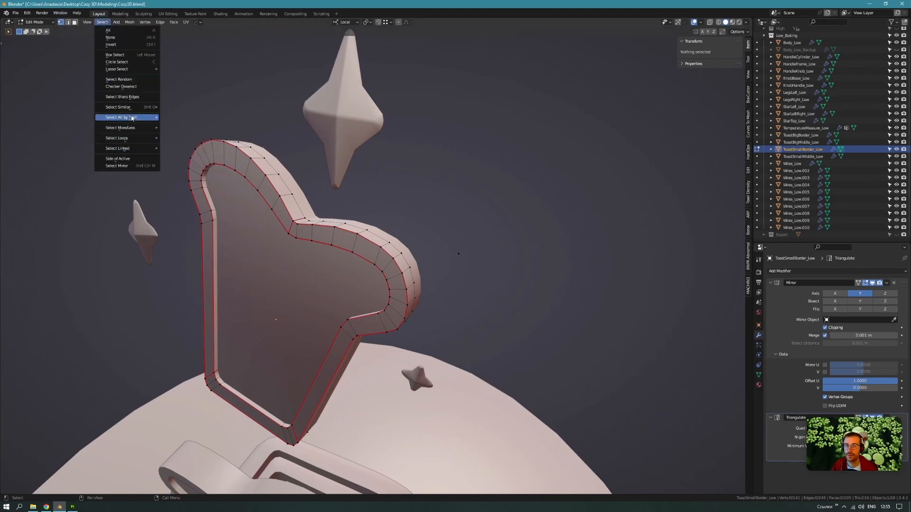
pyautogui.moveTo(132, 118)
pyautogui.click(178, 117)
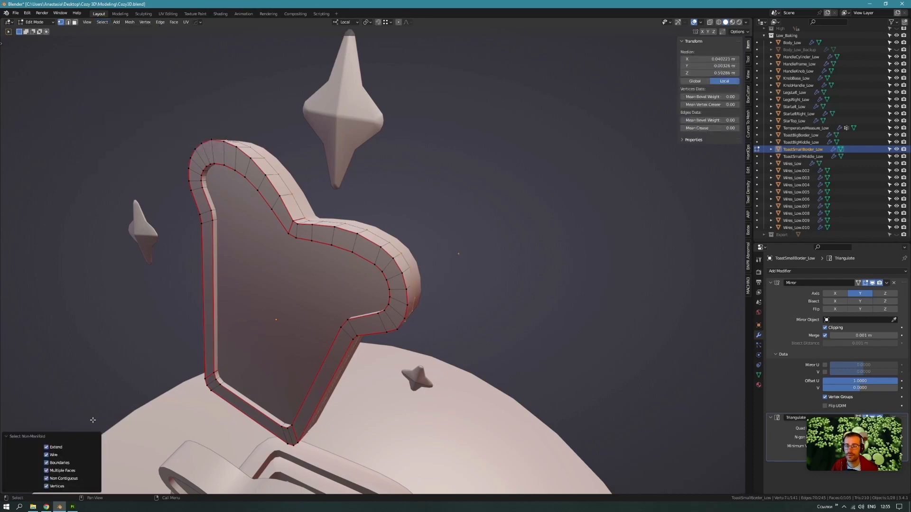
pyautogui.click(46, 463)
pyautogui.moveTo(470, 423); pyautogui.dragTo(511, 420, button='middle')
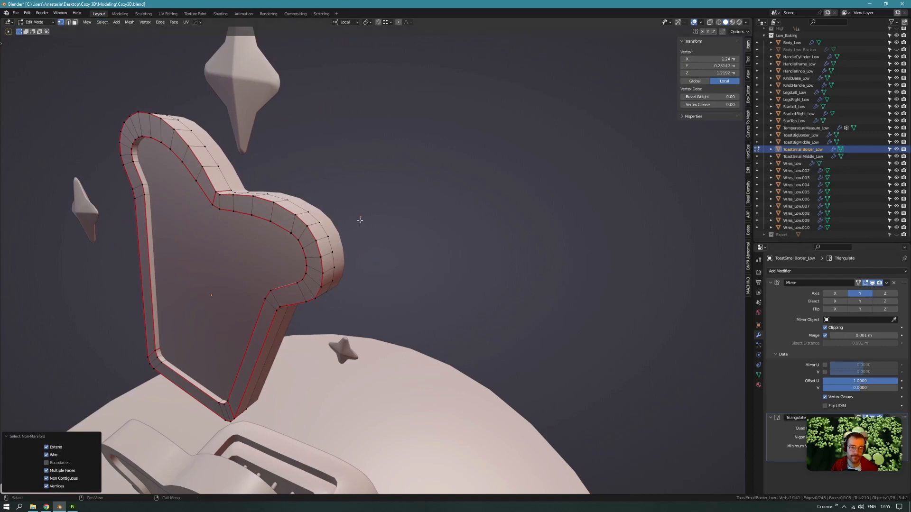
# Delete the selected stray vertex from ToastSmallBorder_Low and return to Object Mode.
pyautogui.moveTo(345, 253); pyautogui.dragTo(448, 354, button='middle')
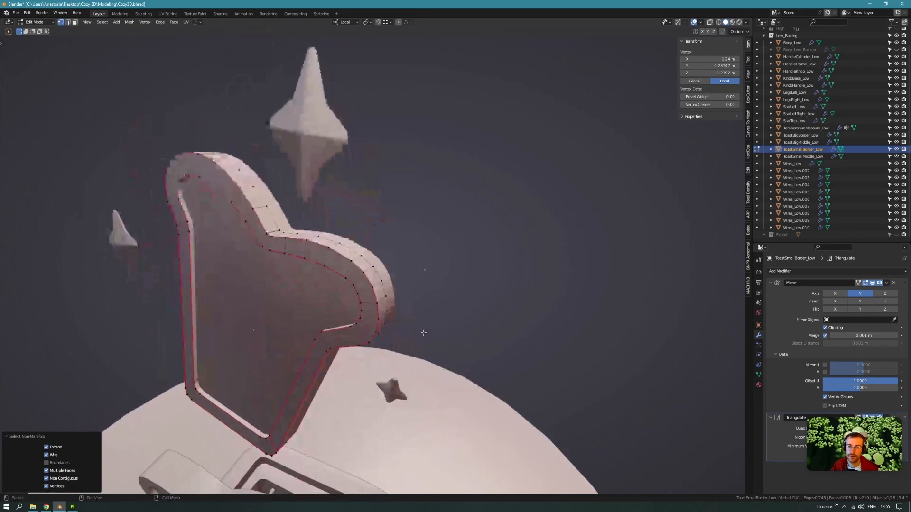
pyautogui.press('x')
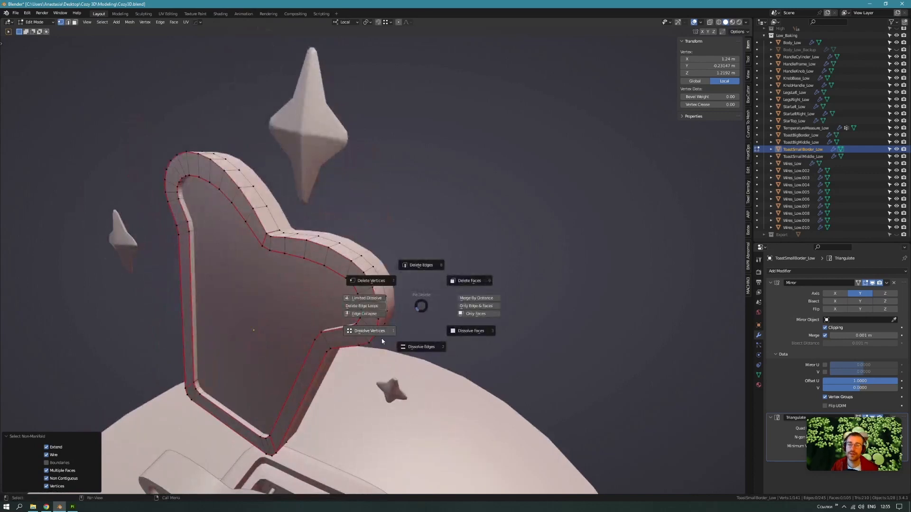
pyautogui.click(372, 282)
pyautogui.press('Tab')
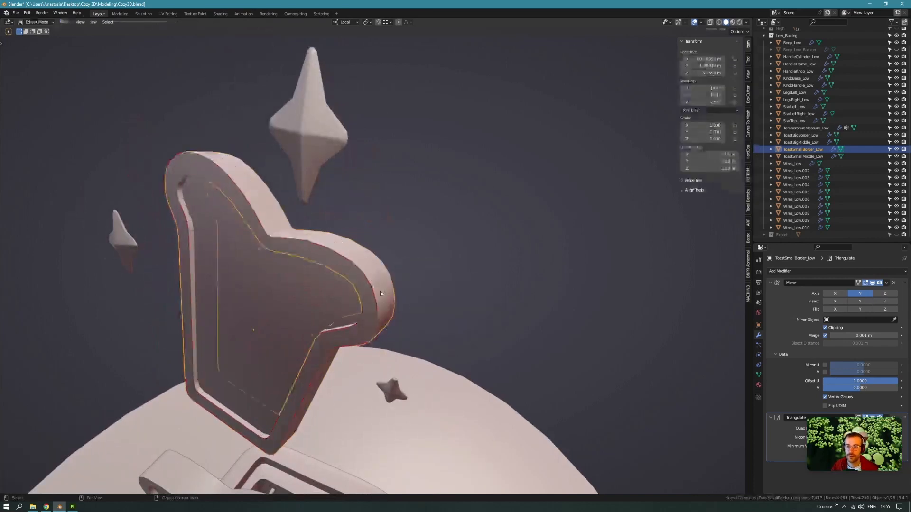
pyautogui.scroll(-5, 278, 312)
pyautogui.moveTo(278, 312); pyautogui.dragTo(262, 312, button='middle')
# Read the material naming requirement in the browser checklist, open its linked style guide, and examine the asset naming examples.
pyautogui.click(47, 507)
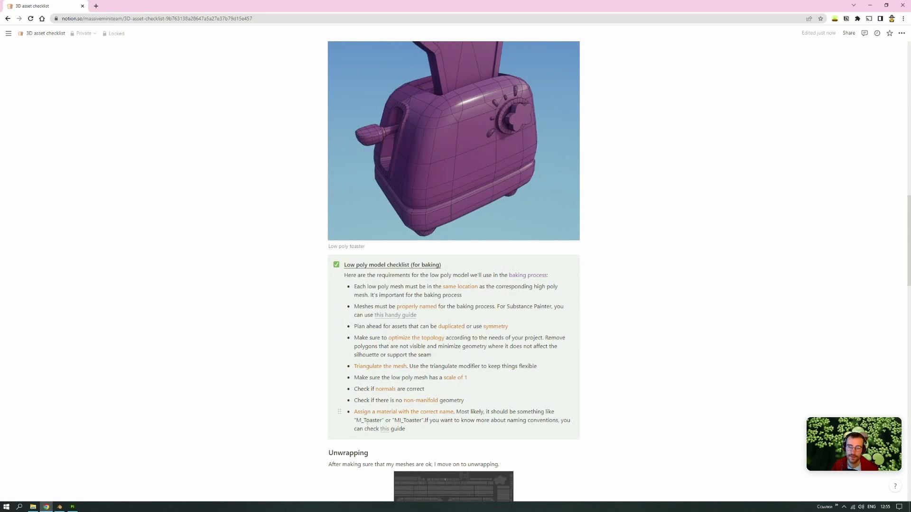
pyautogui.scroll(-2, 366, 421)
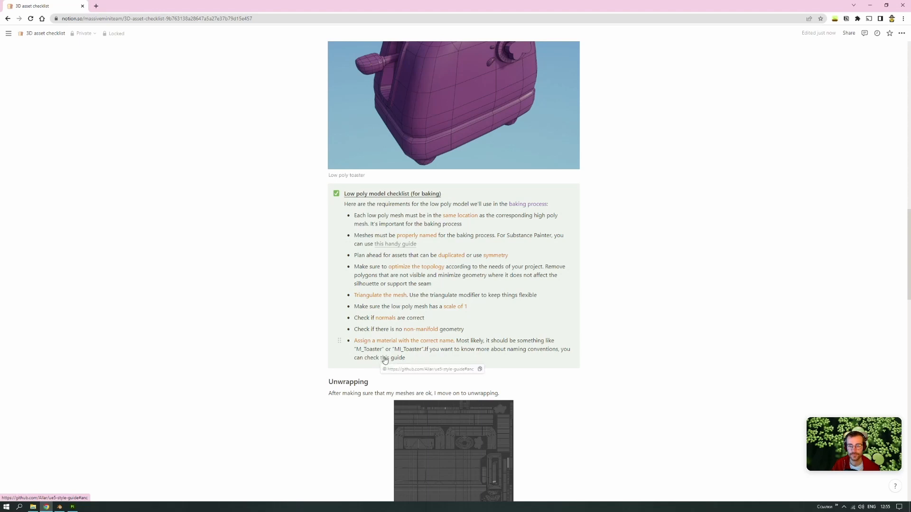
pyautogui.click(384, 358)
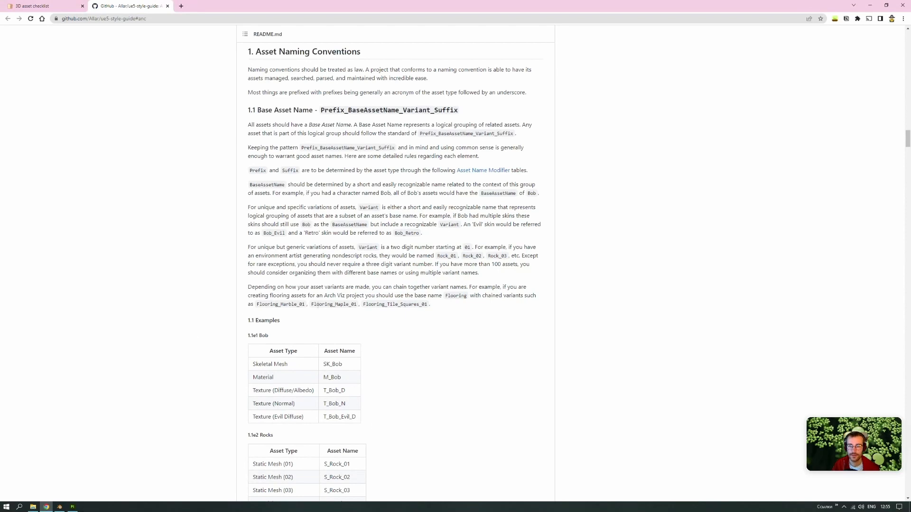
pyautogui.scroll(-2, 372, 420)
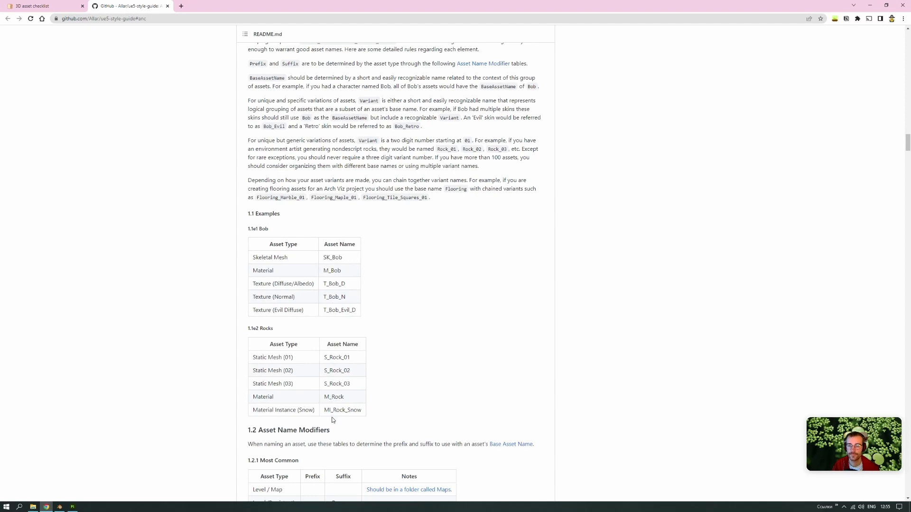
# Switch back to Blender, check the material names assigned to ToastSmallBorder_Low and StarTop_Low, and clear the selection.
pyautogui.click(68, 5)
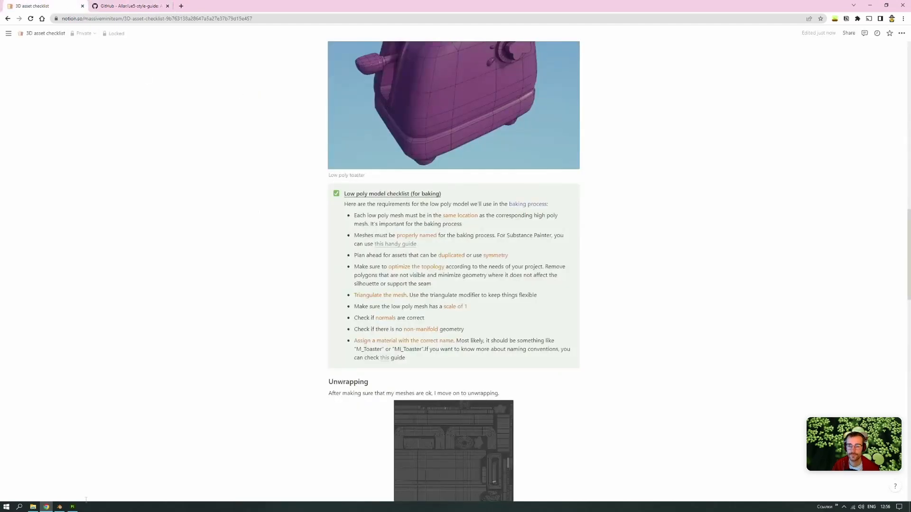
pyautogui.click(60, 507)
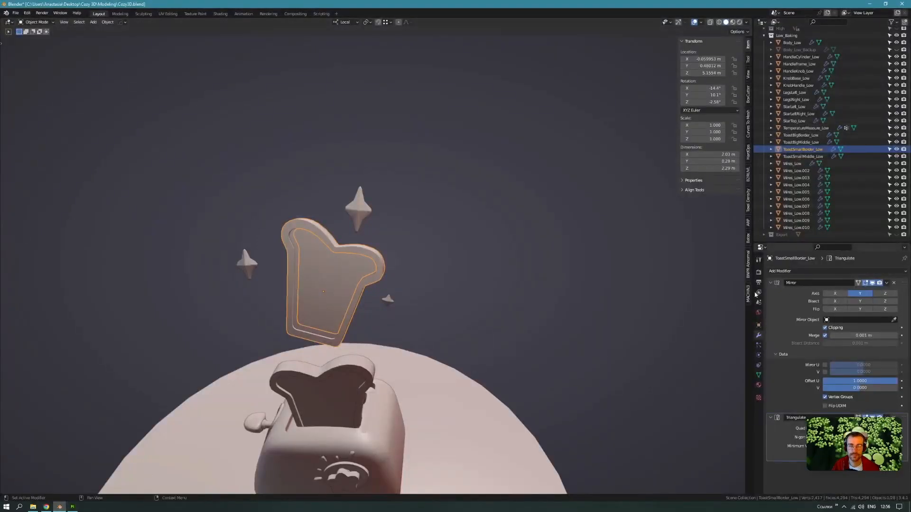
pyautogui.click(759, 385)
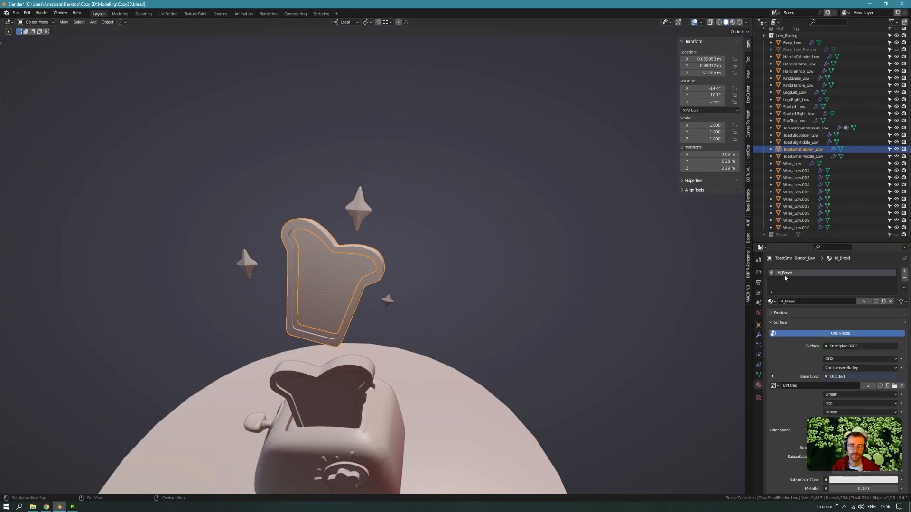
pyautogui.click(794, 121)
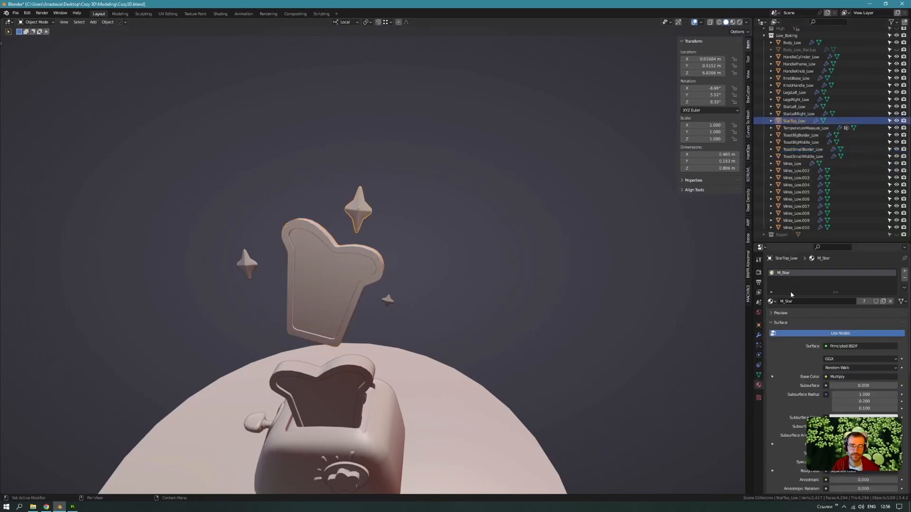
pyautogui.scroll(-5, 441, 340)
pyautogui.keyDown('shift'); pyautogui.moveTo(442, 342); pyautogui.dragTo(382, 346, button='middle'); pyautogui.keyUp('shift')
pyautogui.scroll(5, 446, 304)
pyautogui.click(444, 289)
pyautogui.scroll(2, 437, 301)
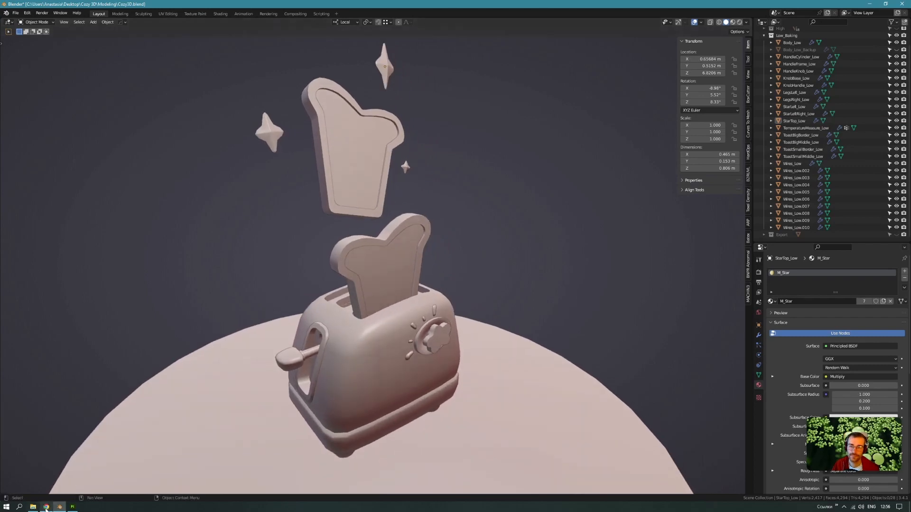
pyautogui.moveTo(174, 380); pyautogui.dragTo(143, 370, button='middle')
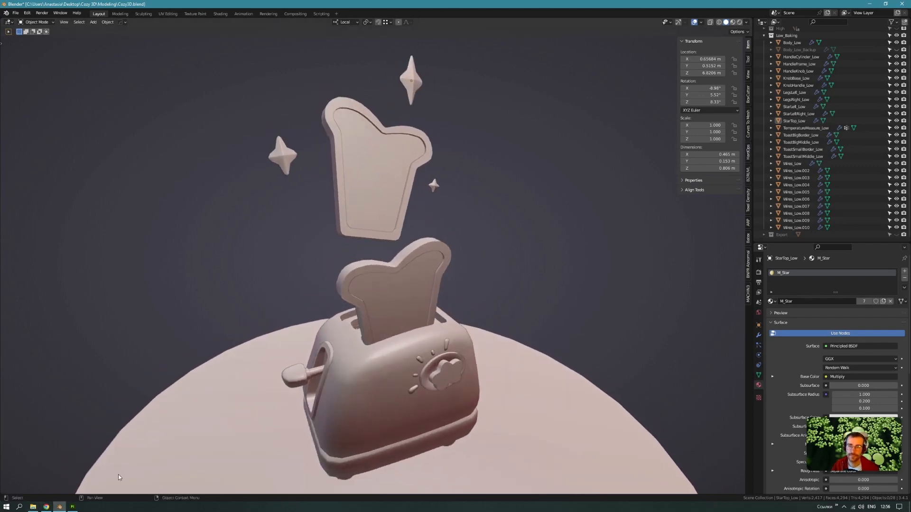
# Review the low poly model checklist for baking in the browser and compare its requirements with the toaster model in Blender.
pyautogui.click(46, 507)
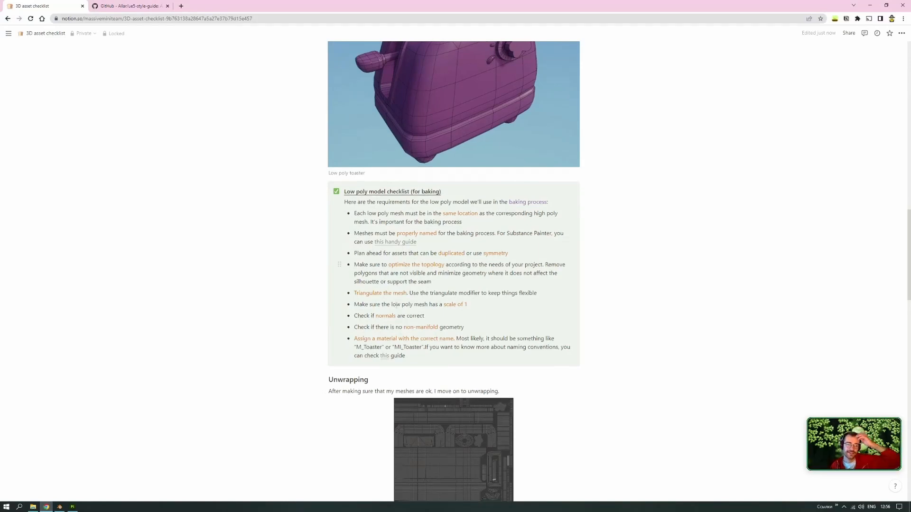
pyautogui.scroll(-2, 396, 306)
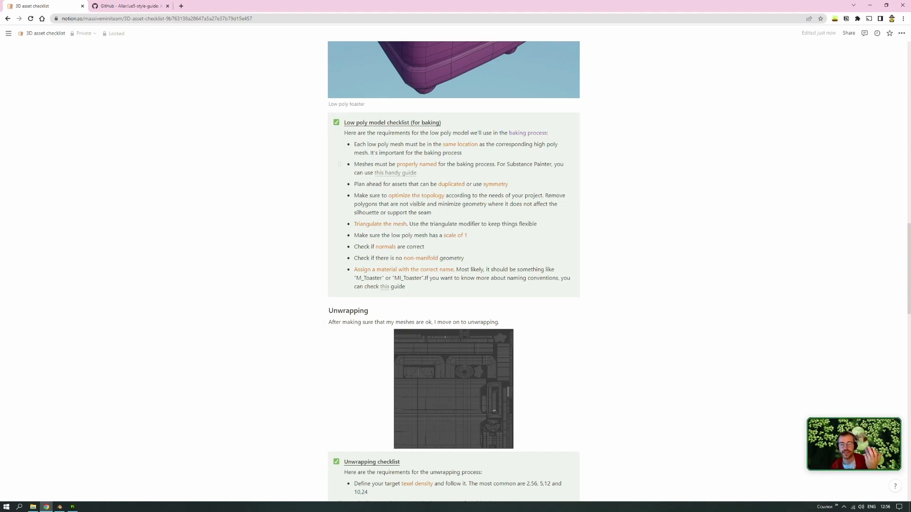
pyautogui.moveTo(61, 510)
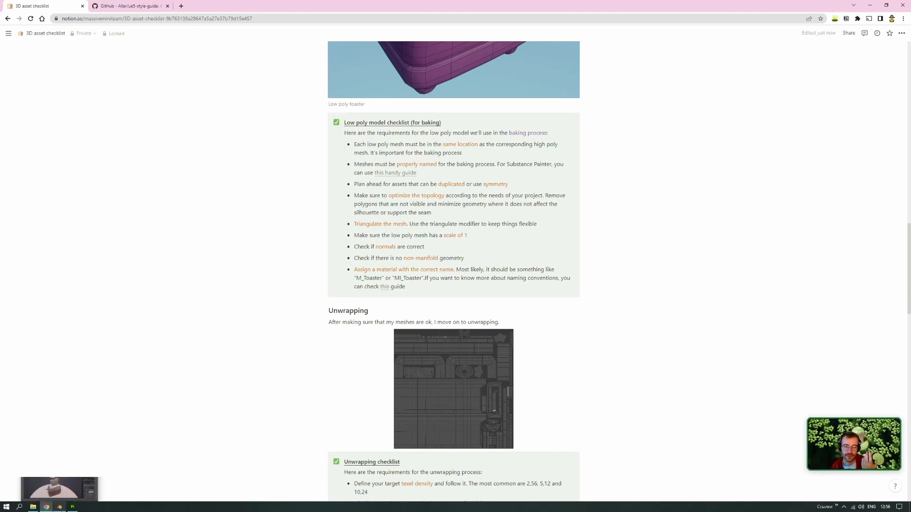
pyautogui.click(60, 508)
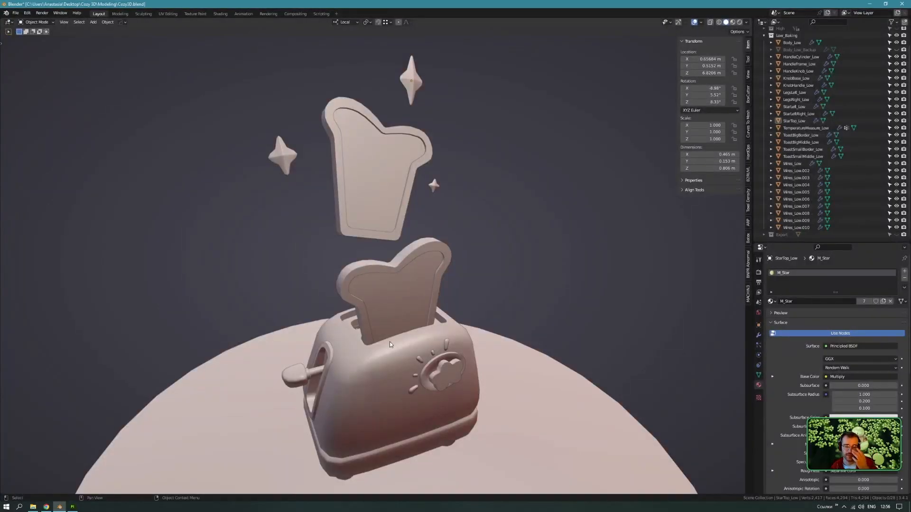
pyautogui.moveTo(568, 338); pyautogui.dragTo(514, 368, button='middle')
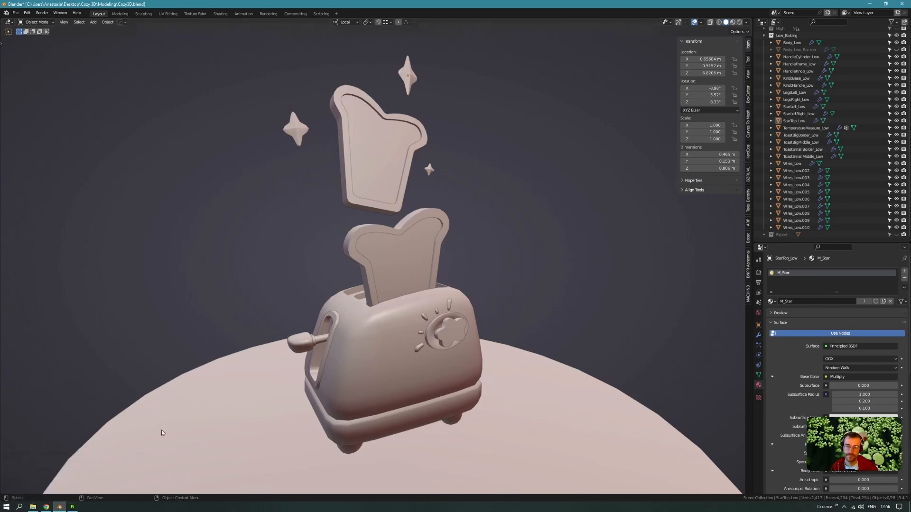
pyautogui.moveTo(45, 506)
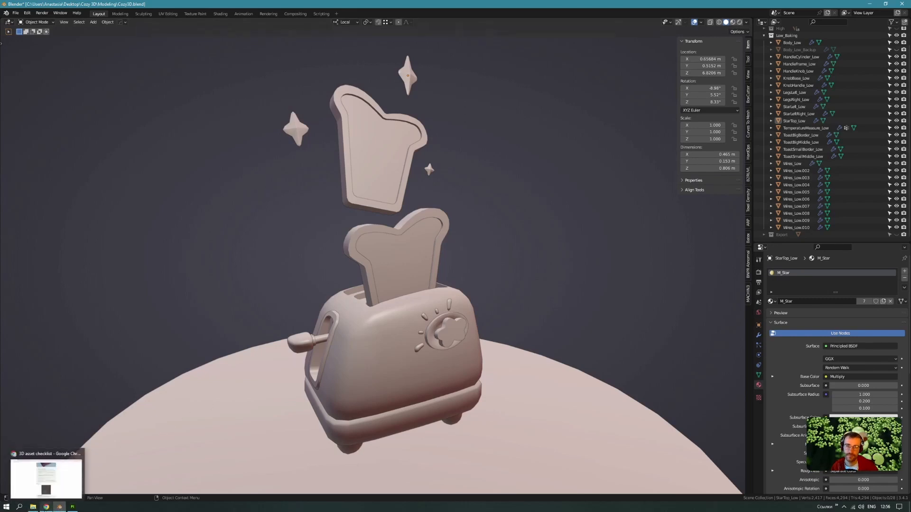
pyautogui.click(46, 474)
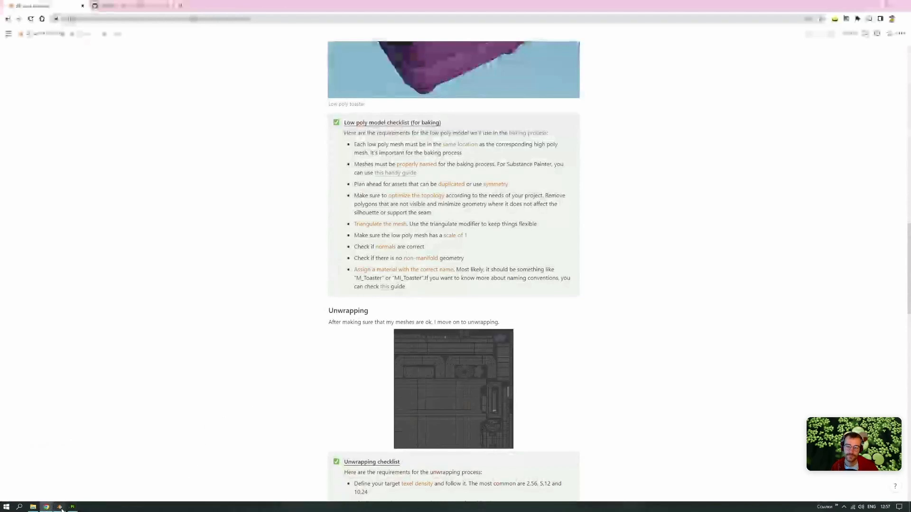
pyautogui.moveTo(62, 510)
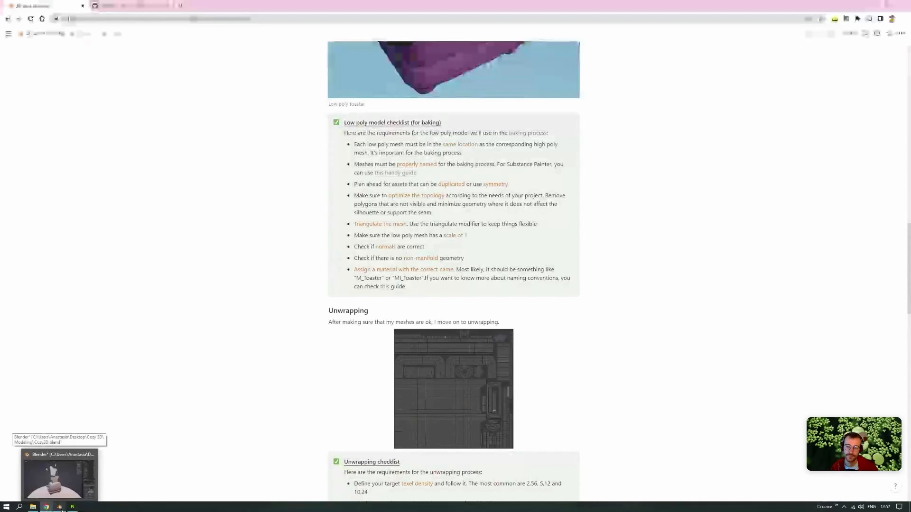
pyautogui.click(62, 510)
pyautogui.scroll(4, 397, 331)
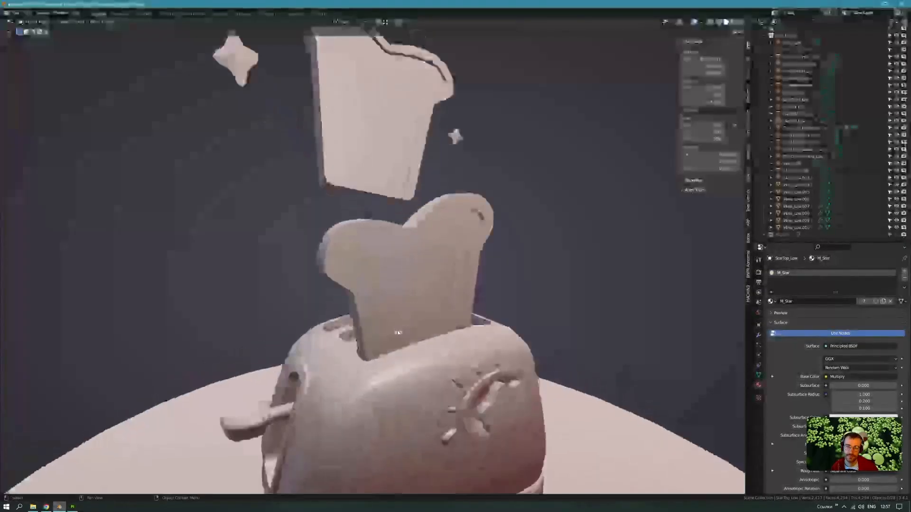
pyautogui.scroll(1, 397, 330)
pyautogui.moveTo(460, 303)
pyautogui.mouseDown(button='middle')
pyautogui.moveTo(468, 297)
pyautogui.moveTo(462, 304)
pyautogui.mouseUp(button='middle')
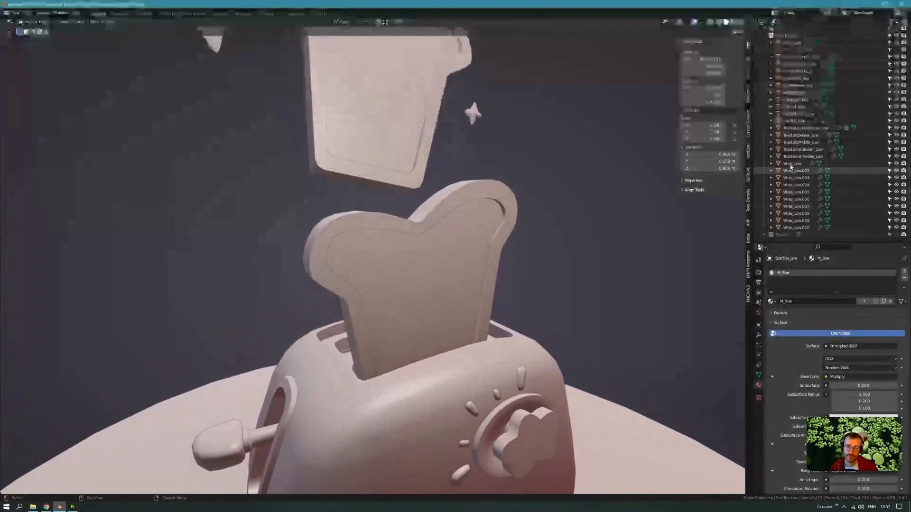
pyautogui.moveTo(420, 389); pyautogui.dragTo(418, 309, button='middle')
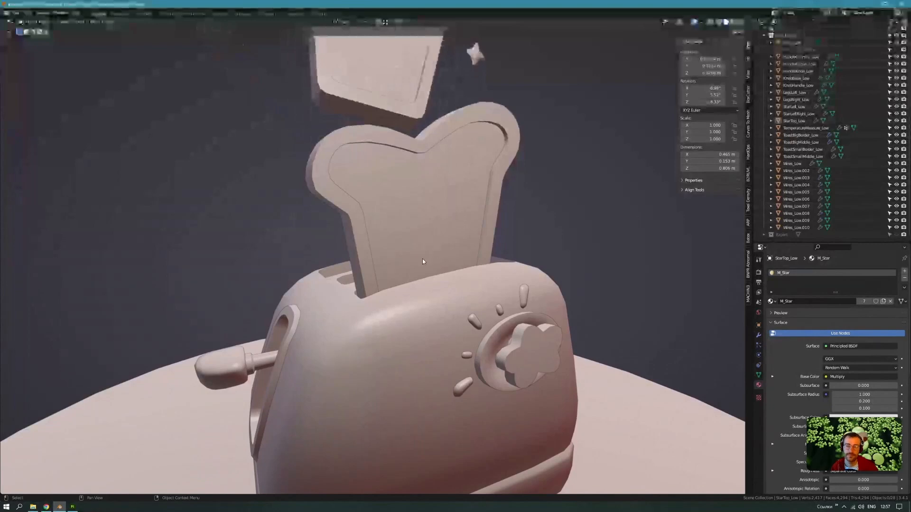
# Read the Unwrapping checklist in the browser, focusing on the target texel density requirement, and relate it to the toaster model in Blender.
pyautogui.click(46, 507)
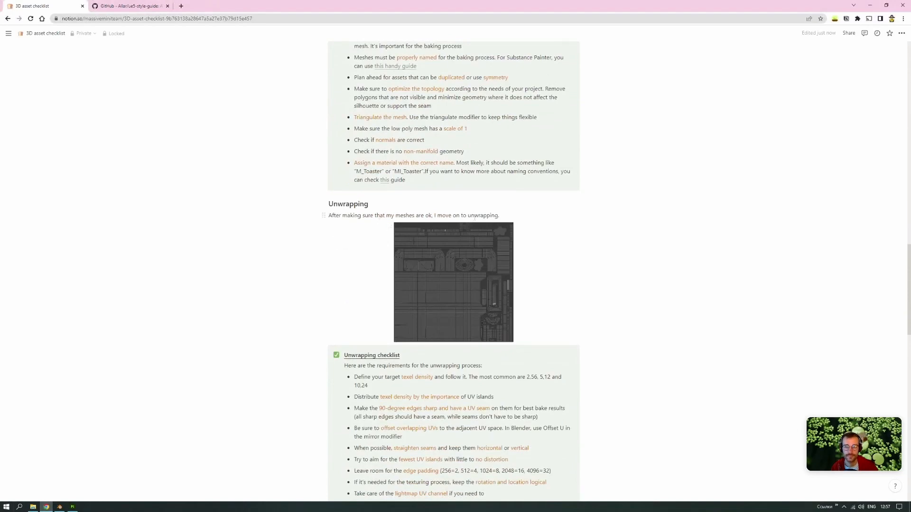
pyautogui.scroll(-3, 462, 302)
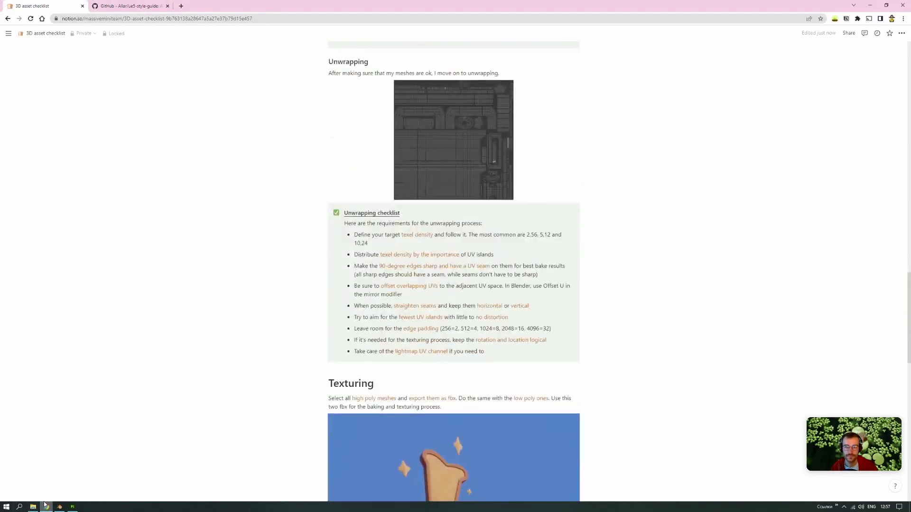
pyautogui.scroll(1, 403, 307)
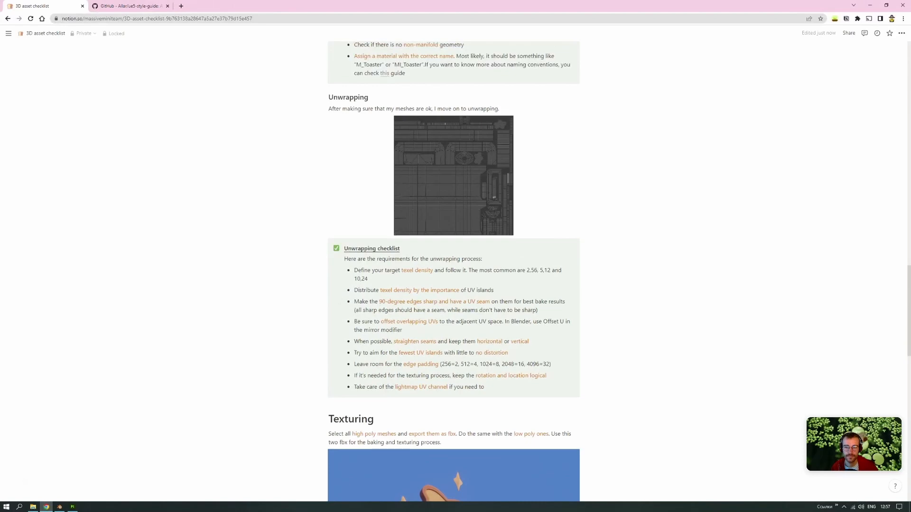
pyautogui.click(60, 507)
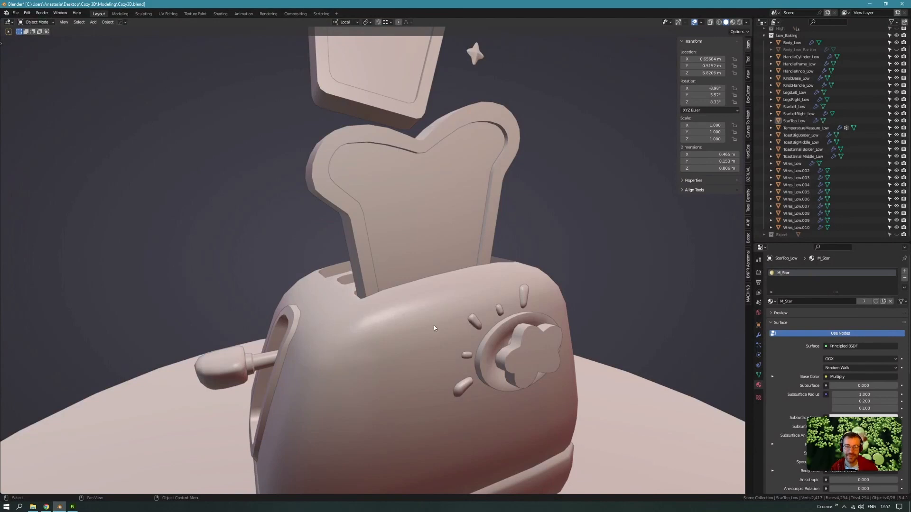
pyautogui.moveTo(448, 331); pyautogui.dragTo(446, 342, button='middle')
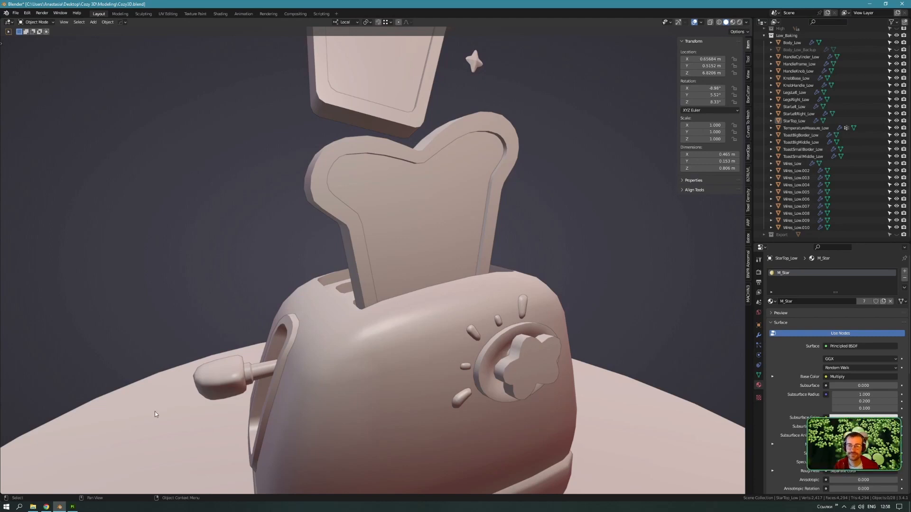
pyautogui.click(46, 507)
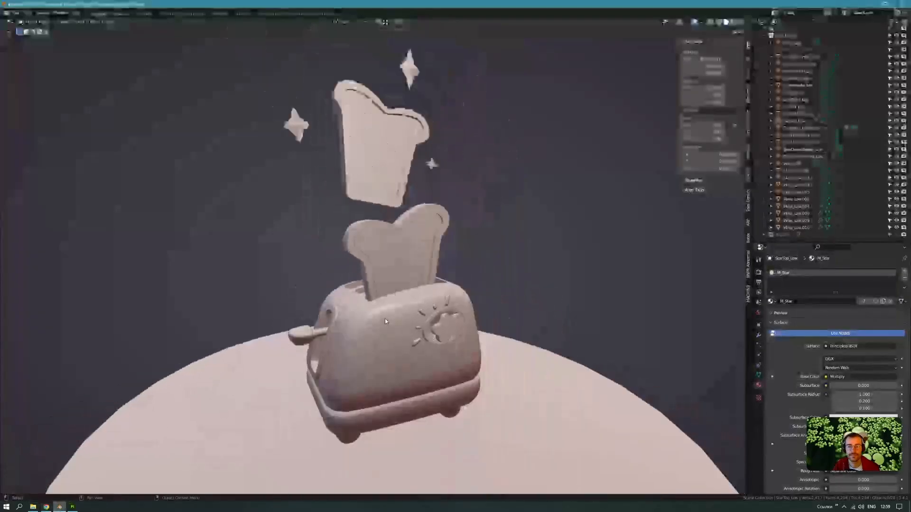
# Select Body_Low and open its mesh in the UV Editing workspace with no geometry selected.
pyautogui.moveTo(390, 292); pyautogui.dragTo(408, 342, button='middle')
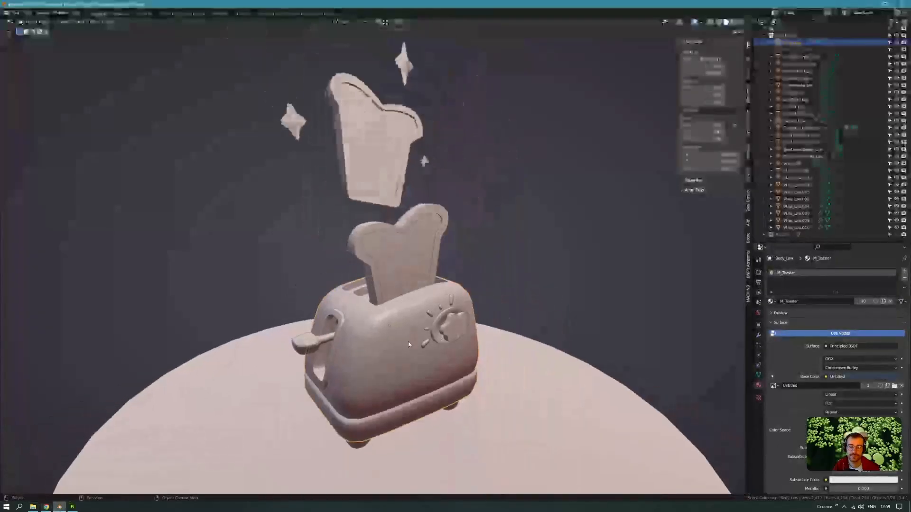
pyautogui.click(168, 15)
pyautogui.scroll(3, 520, 295)
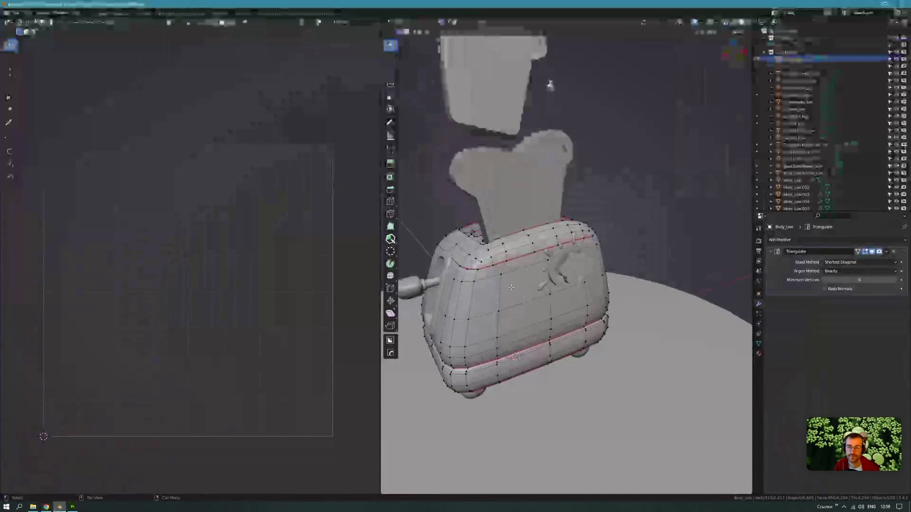
pyautogui.press('a')
pyautogui.hotkey('alt', 'a')
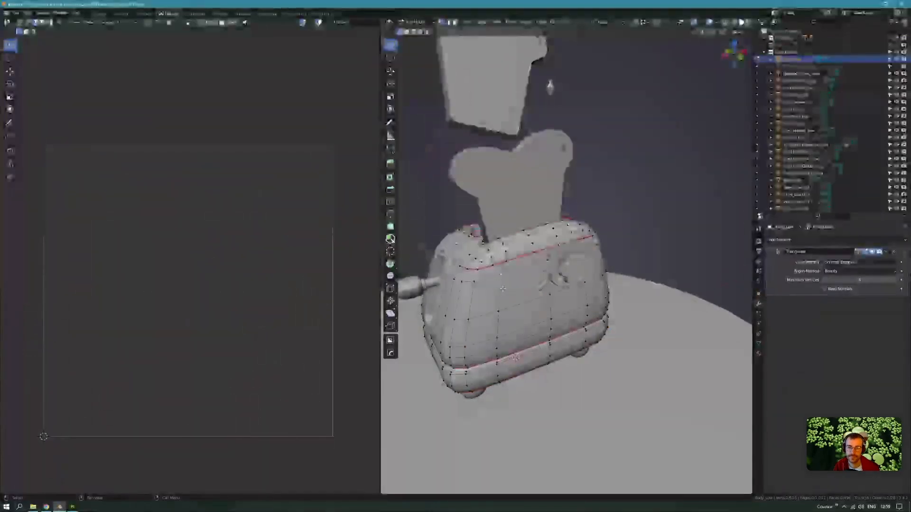
# Select the UV island covering the toaster body's side faces and calculate its texel density.
pyautogui.click(502, 288)
pyautogui.hotkey('ctrl', 'l')
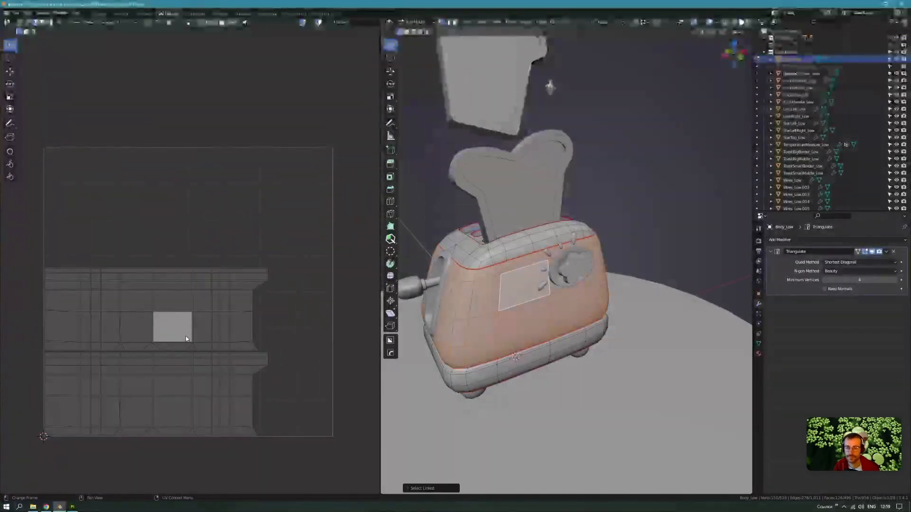
pyautogui.press('l')
pyautogui.press('n')
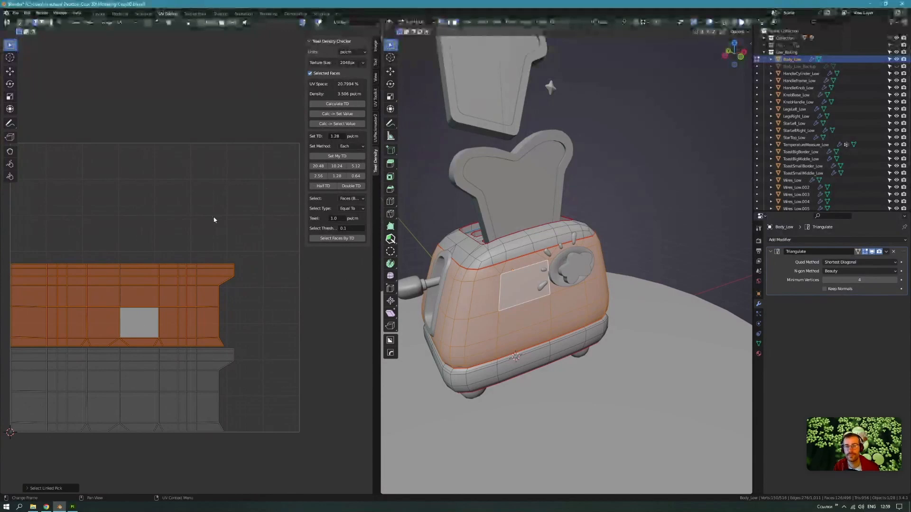
pyautogui.click(353, 105)
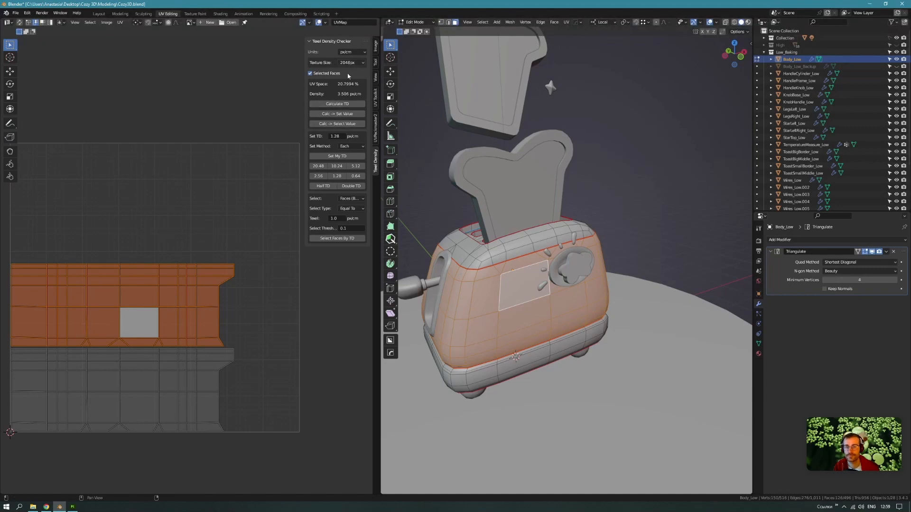
# Compare the selected island's texel density at a 512 px texture size and at 2048 px, leaving 2048 px set.
pyautogui.click(350, 63)
pyautogui.click(347, 71)
pyautogui.click(337, 104)
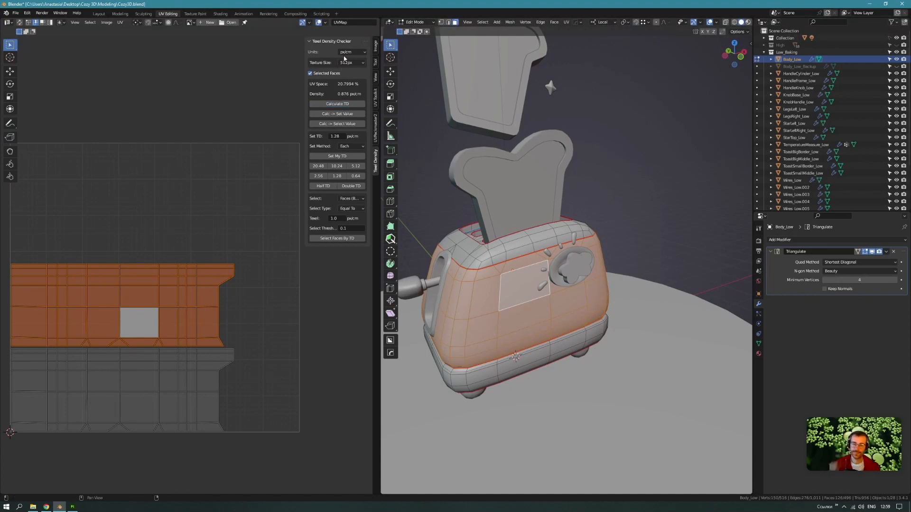
pyautogui.click(349, 62)
pyautogui.click(347, 85)
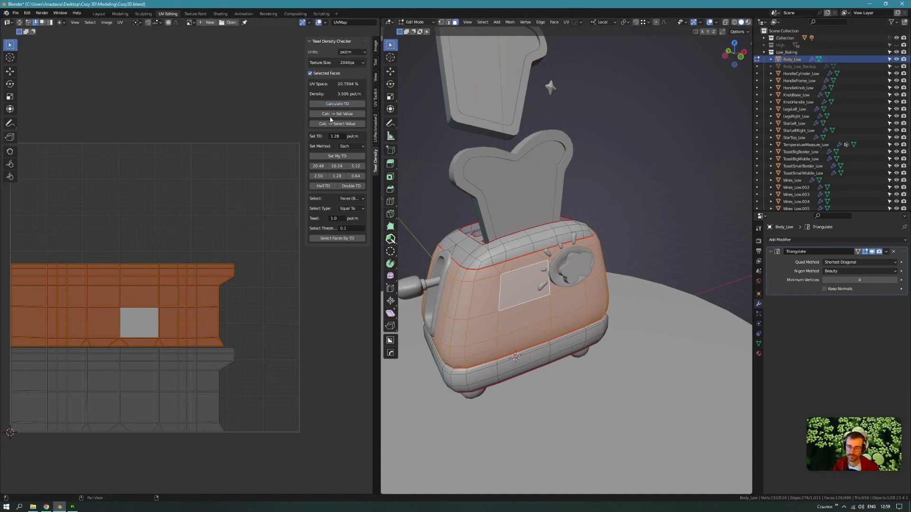
pyautogui.click(338, 104)
pyautogui.moveTo(177, 341); pyautogui.dragTo(193, 345, button='middle')
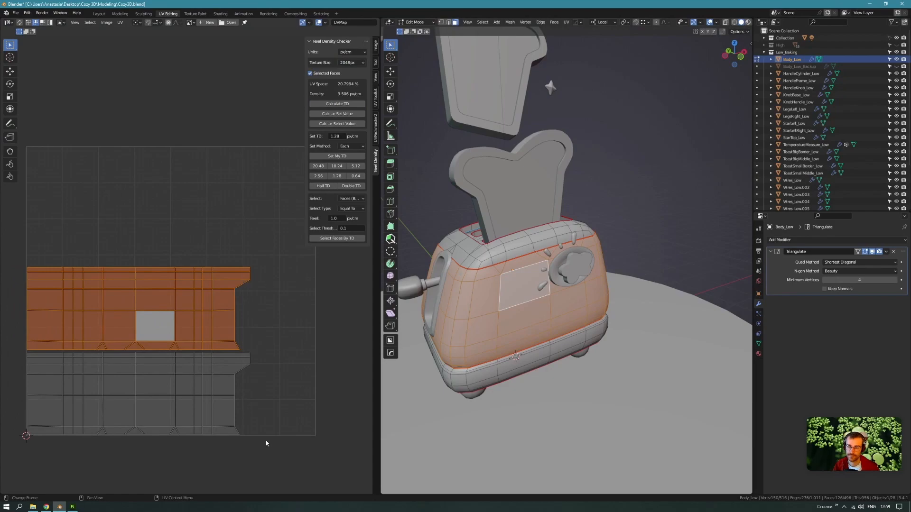
# Read the checklist requirement on distributing texel density by UV island importance and return to Body_Low's UV layout in Blender.
pyautogui.click(46, 507)
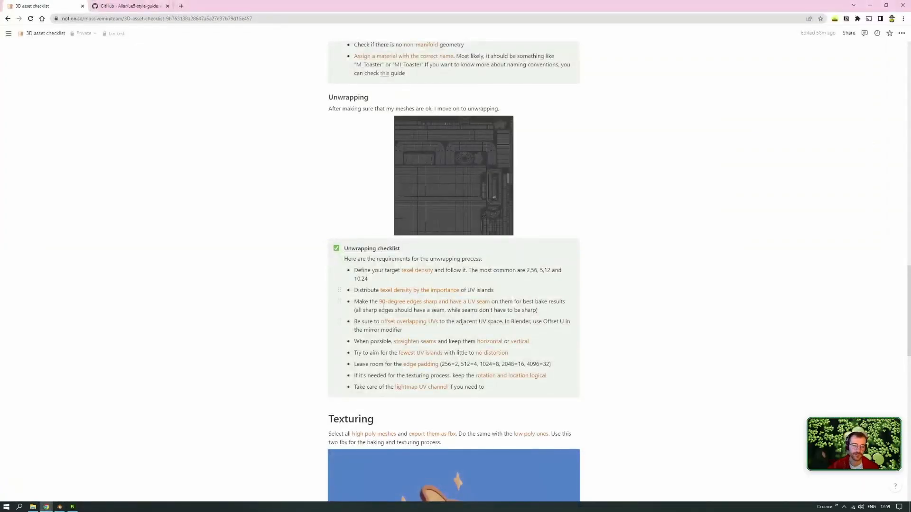
pyautogui.click(60, 508)
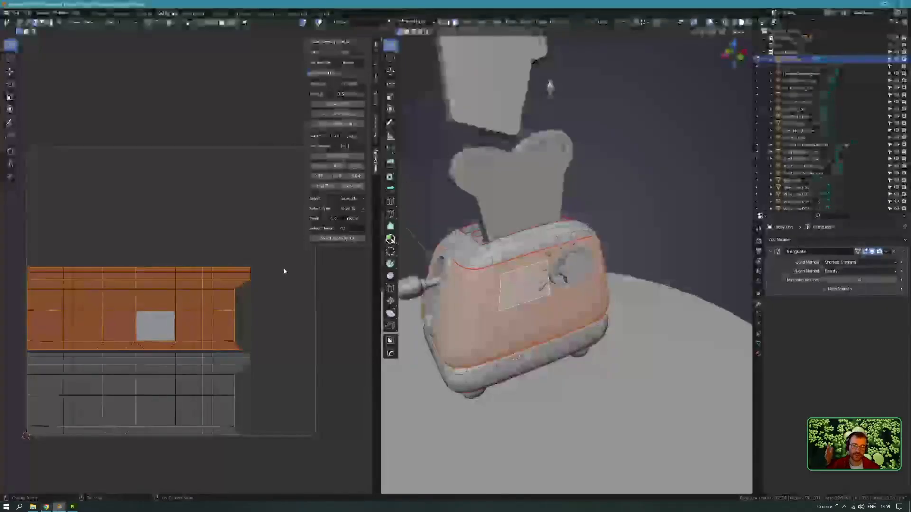
pyautogui.moveTo(279, 279); pyautogui.dragTo(284, 282, button='middle')
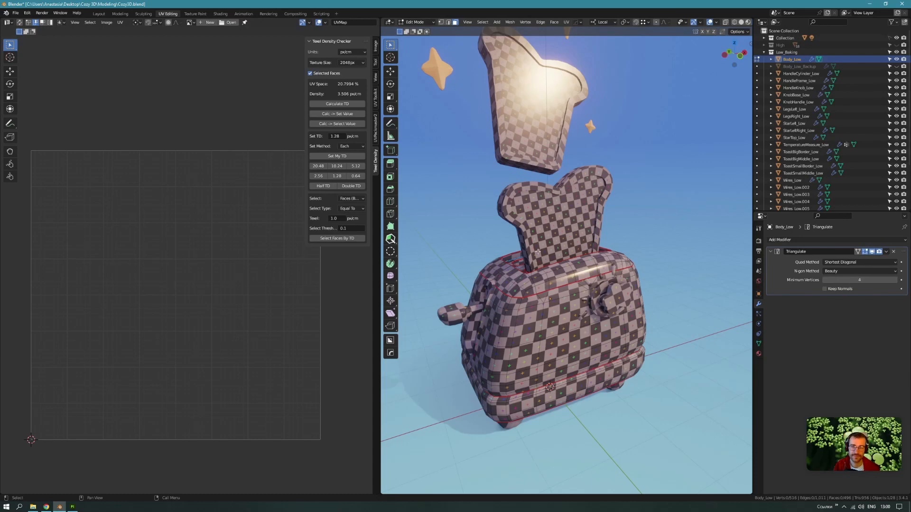
# Leave mesh editing and examine the checker pattern's density on the toaster body's visible faces, underside and inside the bread slots.
pyautogui.moveTo(535, 241); pyautogui.dragTo(548, 270, button='middle')
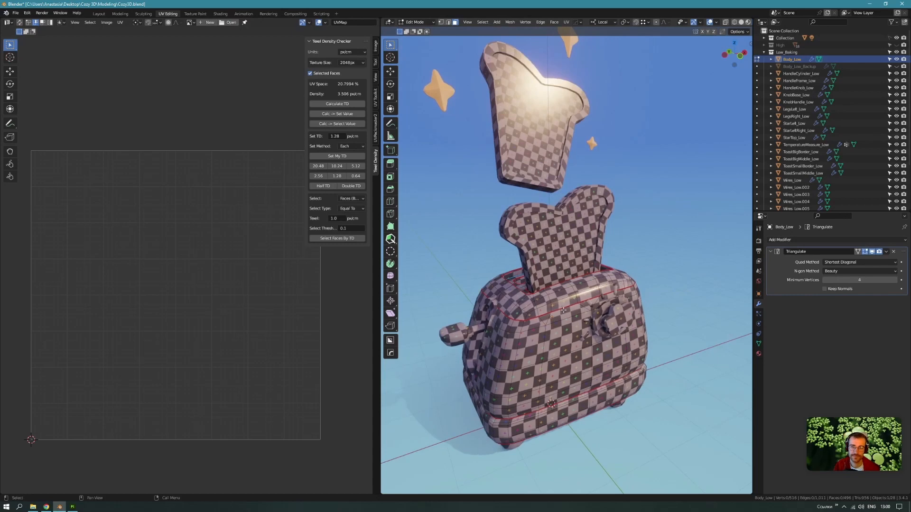
pyautogui.moveTo(563, 310); pyautogui.dragTo(573, 337, button='middle')
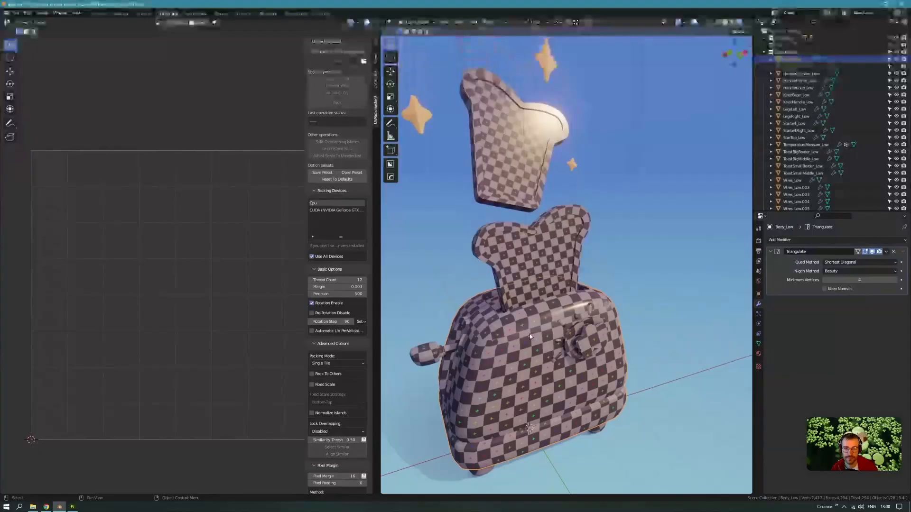
pyautogui.moveTo(529, 334); pyautogui.dragTo(544, 404, button='middle')
pyautogui.scroll(3, 539, 308)
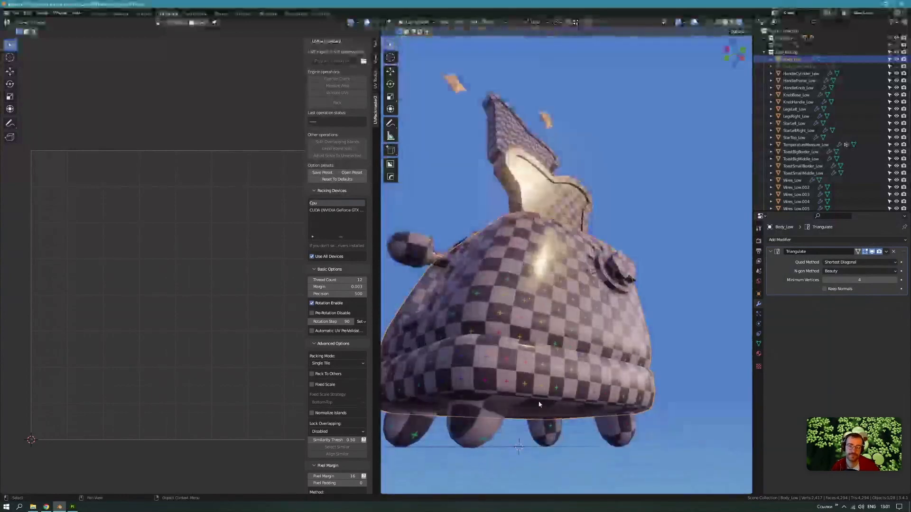
pyautogui.scroll(-1, 539, 405)
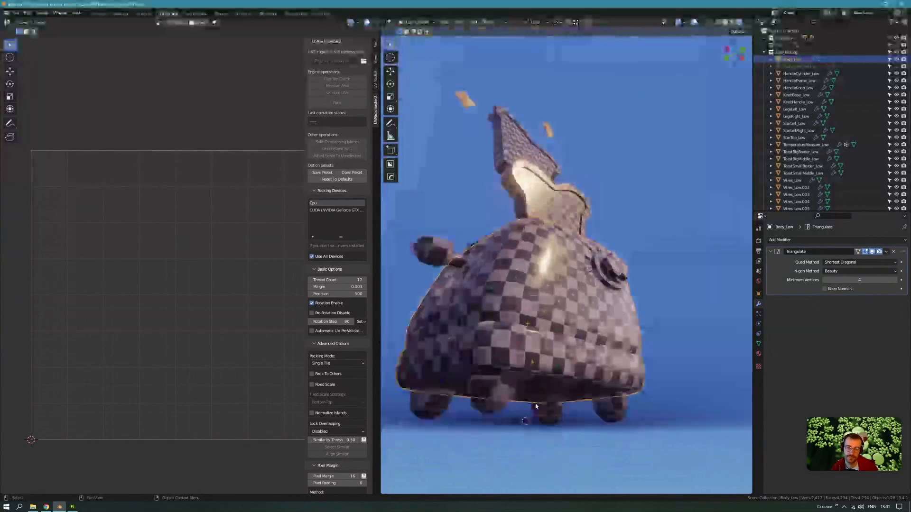
pyautogui.moveTo(545, 349); pyautogui.dragTo(544, 365, button='middle')
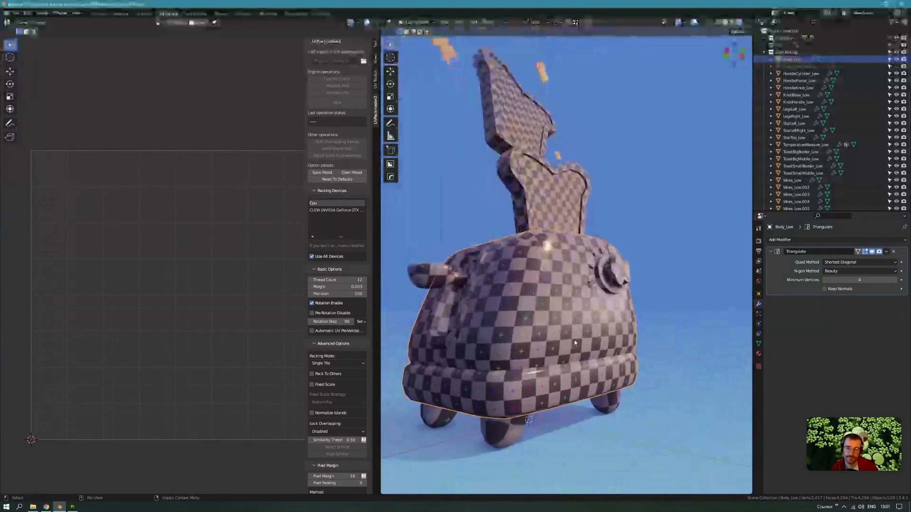
pyautogui.moveTo(574, 345); pyautogui.dragTo(577, 311, button='middle')
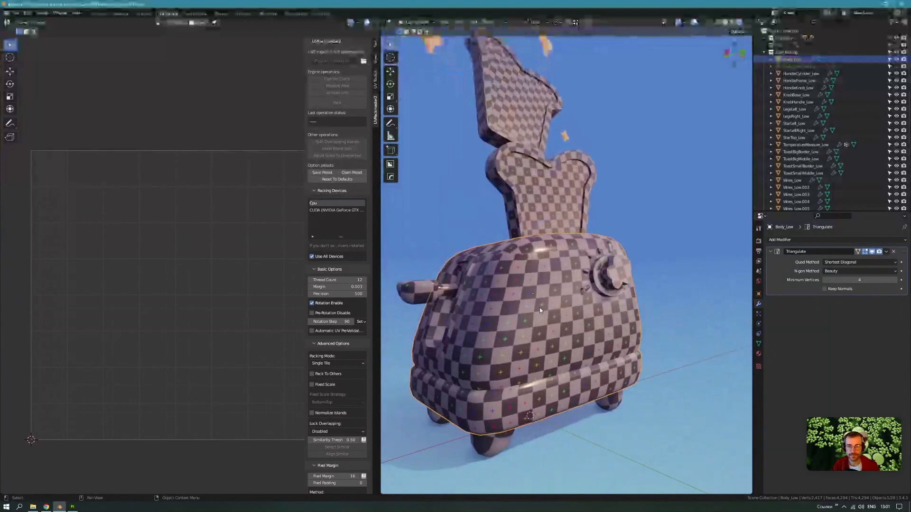
pyautogui.moveTo(524, 310); pyautogui.dragTo(580, 357, button='middle')
pyautogui.scroll(8, 574, 353)
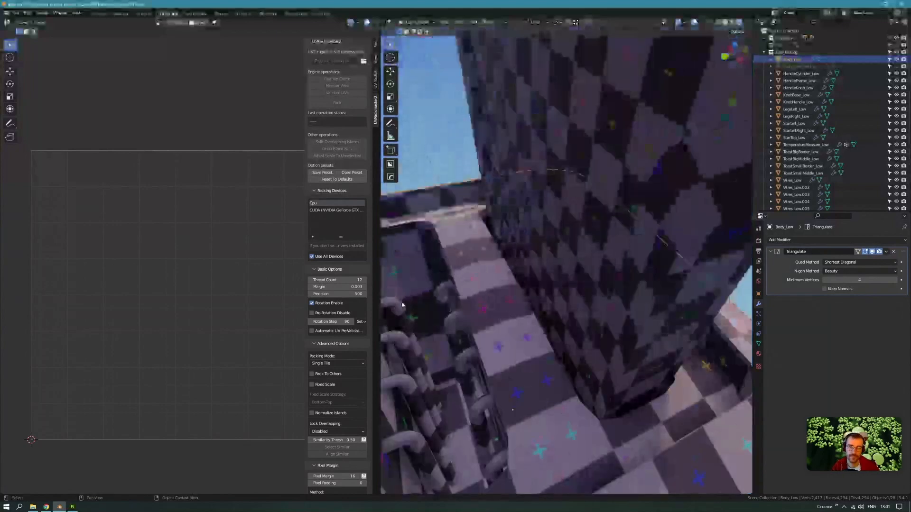
pyautogui.keyDown('shift'); pyautogui.moveTo(409, 306); pyautogui.dragTo(478, 226, button='middle'); pyautogui.keyUp('shift')
pyautogui.scroll(-4, 631, 360)
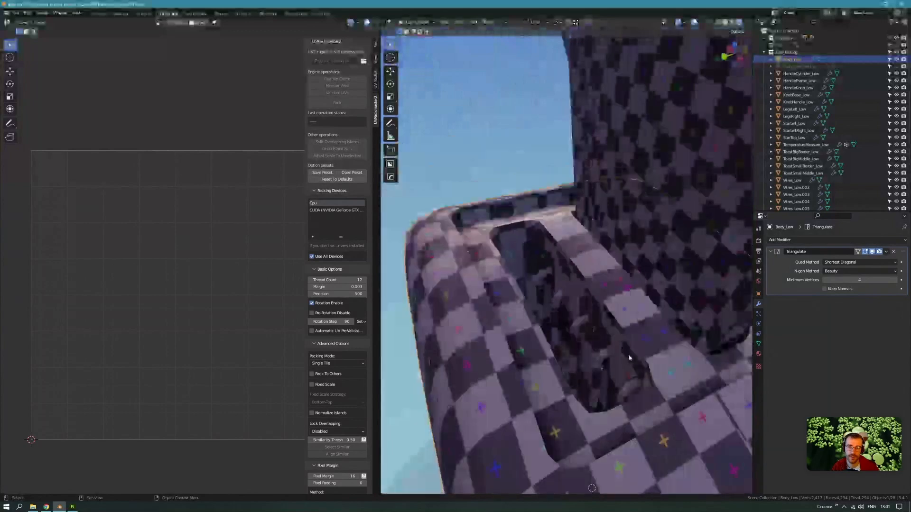
pyautogui.moveTo(630, 361); pyautogui.dragTo(571, 331, button='middle')
pyautogui.scroll(-6, 578, 340)
pyautogui.scroll(-1, 571, 331)
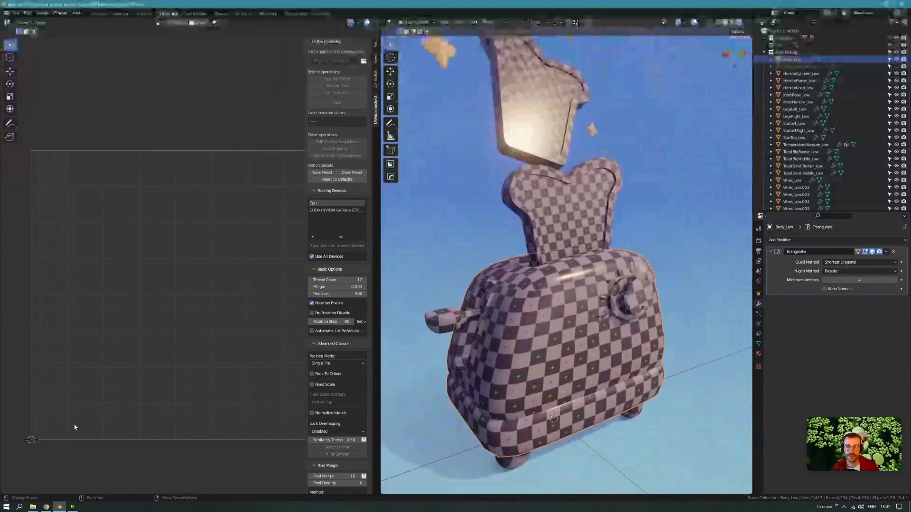
# Read the unwrapping checklist requirement on making 90-degree edges sharp with a UV seam and return to the toaster in Blender.
pyautogui.click(46, 504)
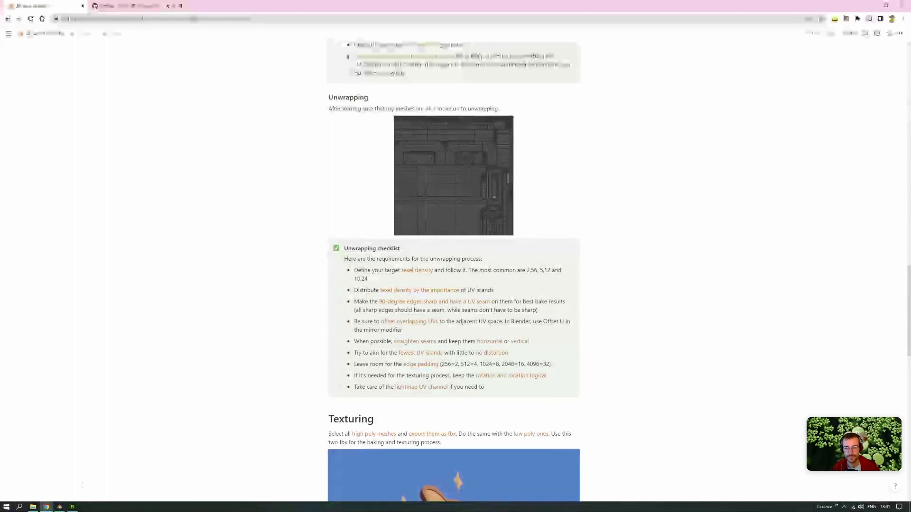
pyautogui.moveTo(63, 508)
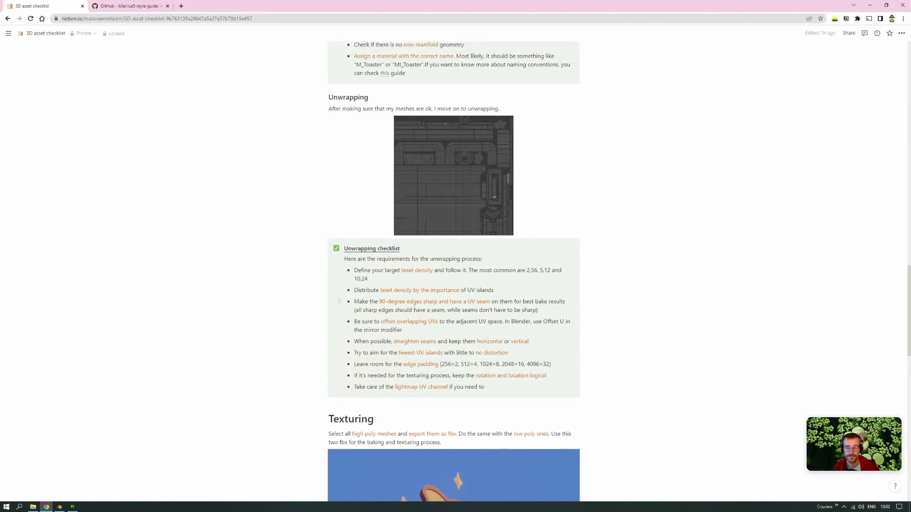
pyautogui.click(59, 507)
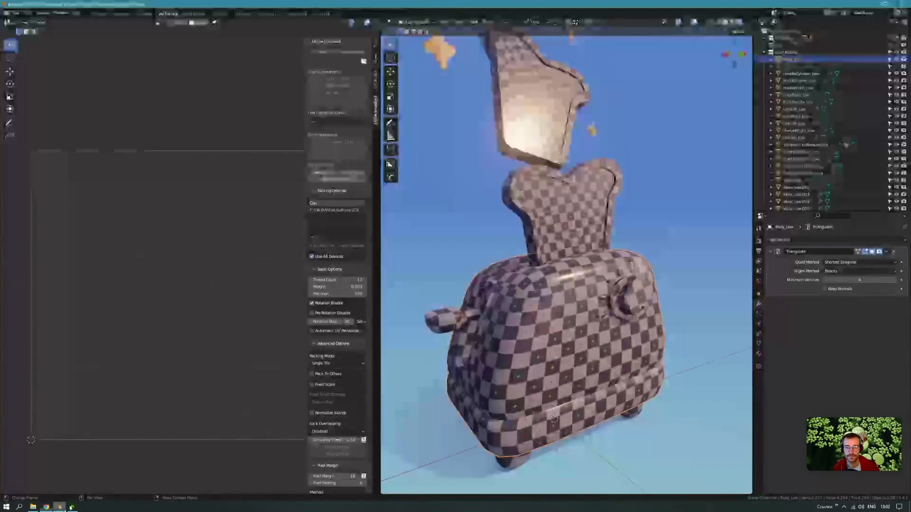
# Switch the 3D view to solid shading and open the KnobBase_Low mesh for editing.
pyautogui.scroll(6, 556, 348)
pyautogui.press('Tab')
pyautogui.moveTo(559, 382)
pyautogui.keyDown('shift'); pyautogui.mouseDown(button='middle')
pyautogui.moveTo(577, 314)
pyautogui.moveTo(557, 295)
pyautogui.moveTo(569, 307)
pyautogui.mouseUp(button='middle'); pyautogui.keyUp('shift')
pyautogui.click(555, 311)
pyautogui.press('z')
pyautogui.click(589, 311)
pyautogui.scroll(3, 556, 295)
pyautogui.press('Tab')
# Select the seam edge loop around the knob base's outer rim in edge selection mode and examine it.
pyautogui.click(563, 281)
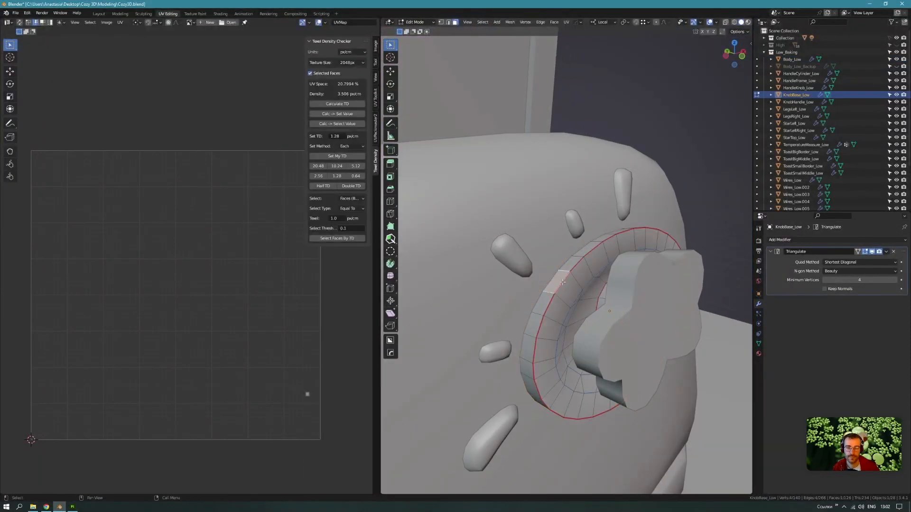
pyautogui.press('2')
pyautogui.click(563, 282)
pyautogui.keyDown('alt'); pyautogui.click(563, 282); pyautogui.keyUp('alt')
pyautogui.moveTo(574, 329)
pyautogui.mouseDown(button='middle')
pyautogui.moveTo(589, 327)
pyautogui.moveTo(560, 318)
pyautogui.moveTo(570, 319)
pyautogui.mouseUp(button='middle')
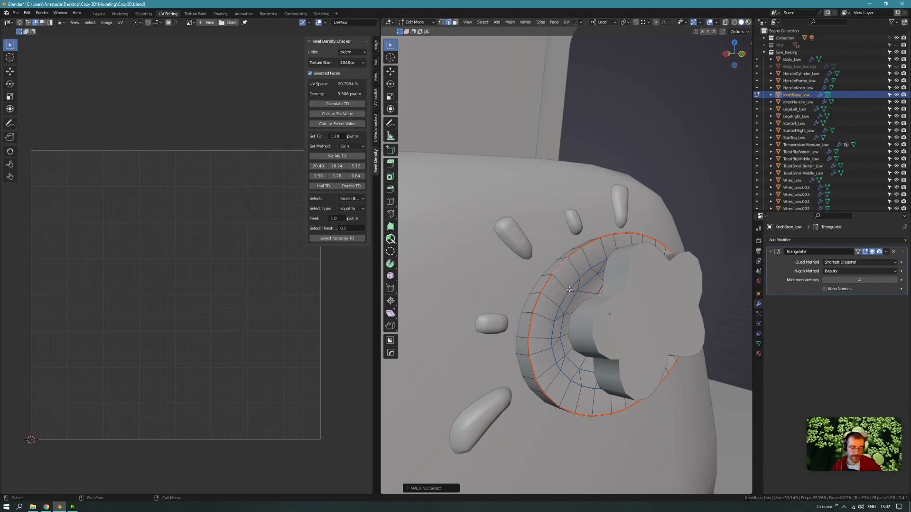
pyautogui.scroll(-4, 558, 308)
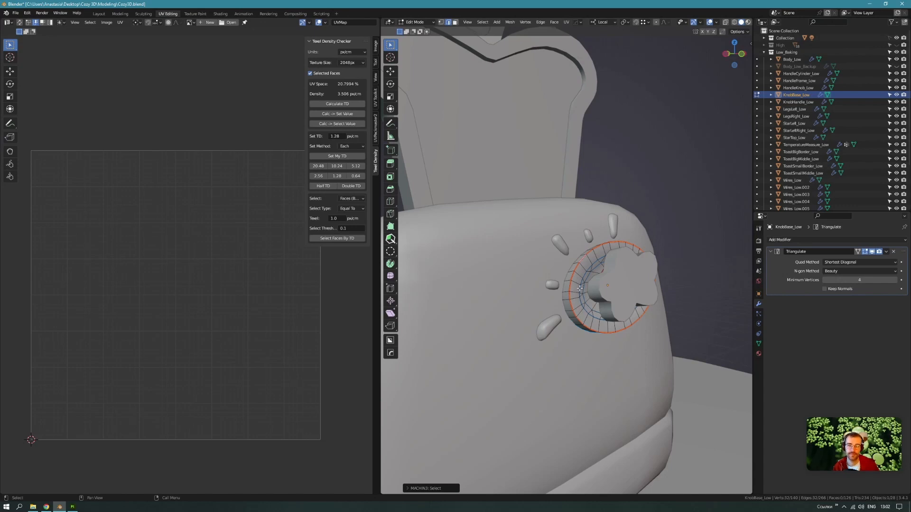
pyautogui.scroll(2, 587, 267)
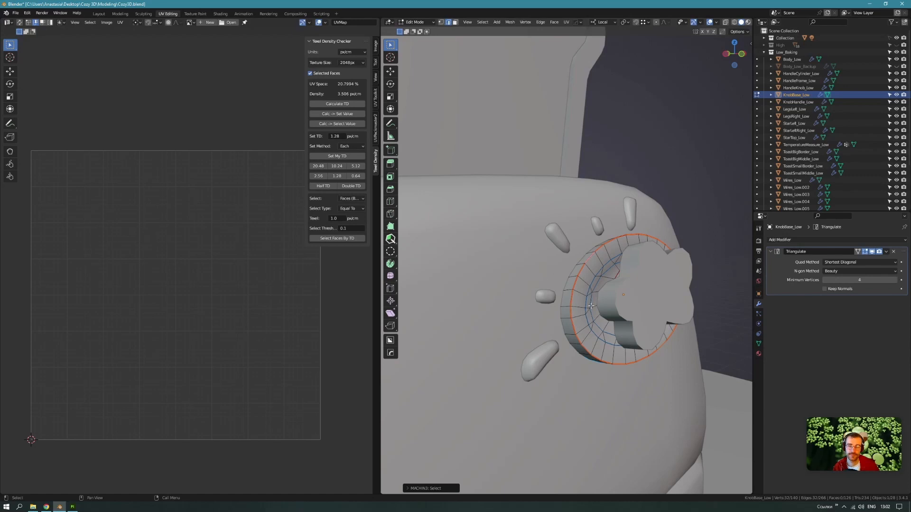
pyautogui.scroll(-1, 591, 306)
# Leave the knob base's mesh editing and examine the edges around the handle slot on the toaster's end.
pyautogui.press('Tab')
pyautogui.moveTo(591, 306)
pyautogui.mouseDown(button='middle')
pyautogui.moveTo(529, 306)
pyautogui.moveTo(571, 287)
pyautogui.moveTo(605, 286)
pyautogui.moveTo(582, 303)
pyautogui.mouseUp(button='middle')
pyautogui.scroll(-3, 522, 304)
pyautogui.scroll(3, 574, 287)
pyautogui.scroll(2, 577, 286)
pyautogui.scroll(-4, 605, 287)
pyautogui.moveTo(441, 327); pyautogui.dragTo(551, 287, button='middle')
pyautogui.scroll(4, 550, 286)
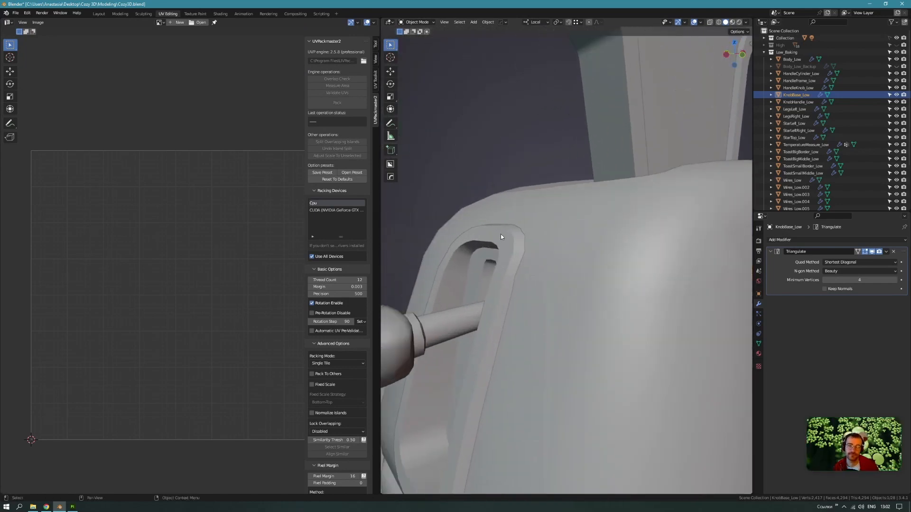
pyautogui.scroll(3, 549, 299)
pyautogui.scroll(-5, 545, 243)
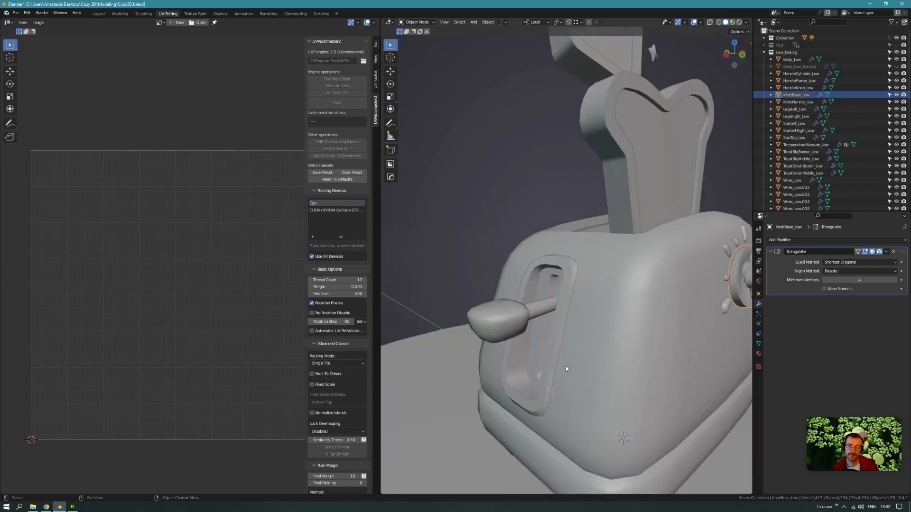
pyautogui.moveTo(565, 365); pyautogui.dragTo(576, 294, button='middle')
pyautogui.scroll(4, 491, 269)
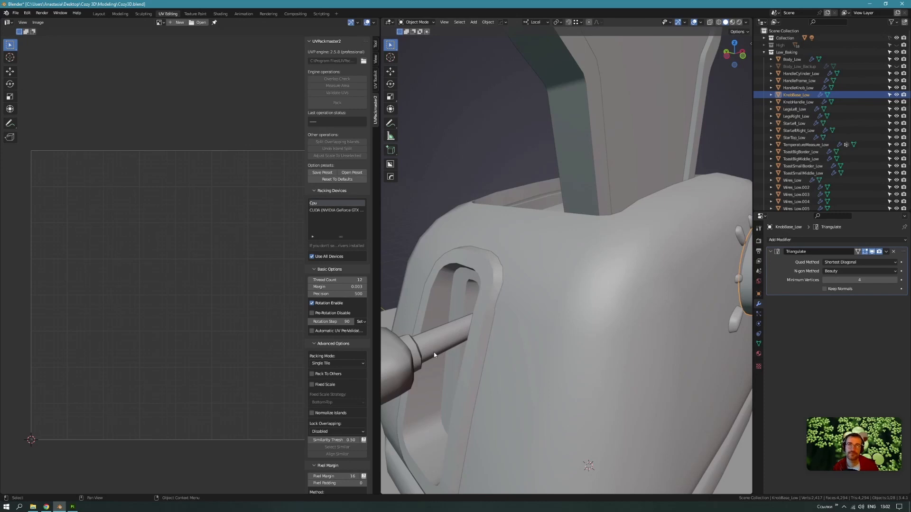
# Check the unwrapping checklist again, and open the toaster's low-poly parts together in Edit Mode to show their shared UV layout.
pyautogui.click(46, 506)
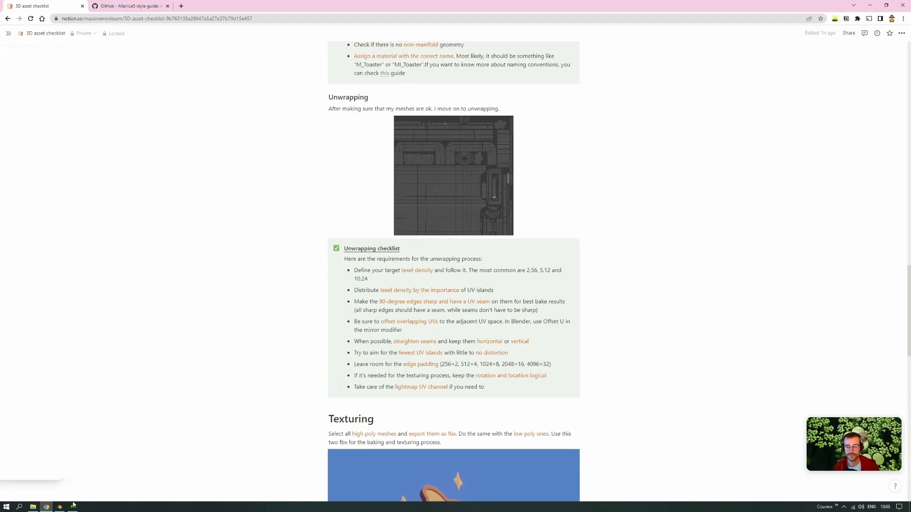
pyautogui.click(59, 506)
pyautogui.scroll(-4, 550, 316)
pyautogui.moveTo(549, 316); pyautogui.dragTo(551, 283, button='middle')
pyautogui.scroll(3, 143, 286)
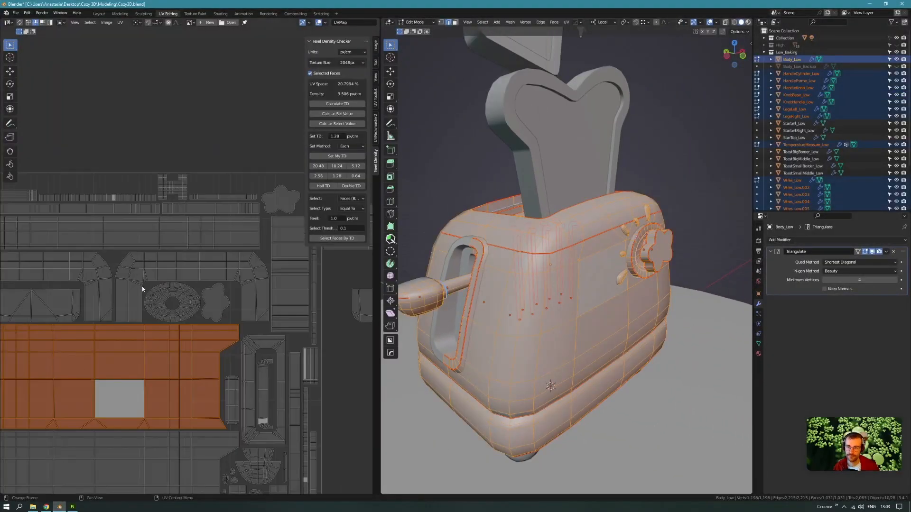
# Examine the combined UV layout, including the straightened islands and those placed in the adjacent UV space.
pyautogui.moveTo(142, 287); pyautogui.dragTo(173, 282, button='middle')
pyautogui.scroll(3, 175, 286)
pyautogui.scroll(-3, 176, 289)
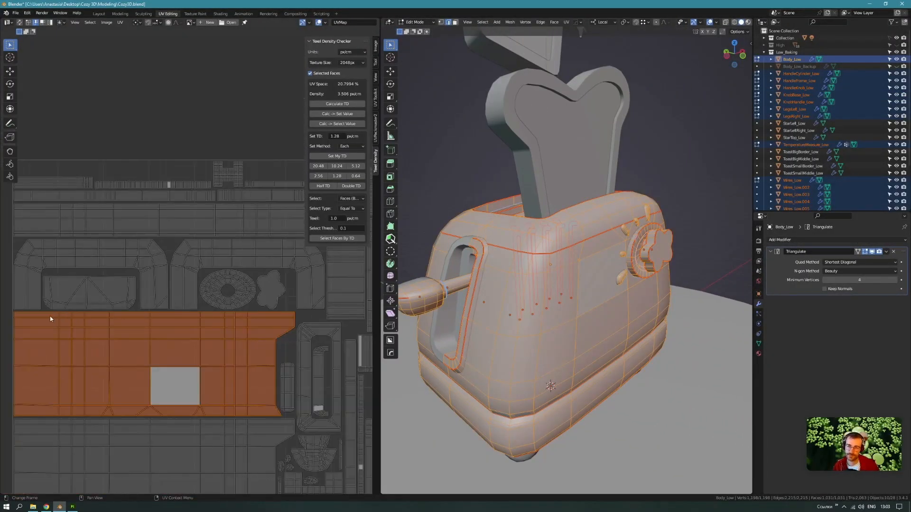
pyautogui.moveTo(49, 317); pyautogui.dragTo(104, 317, button='middle')
pyautogui.moveTo(259, 268); pyautogui.dragTo(211, 313, button='middle')
pyautogui.scroll(-4, 195, 304)
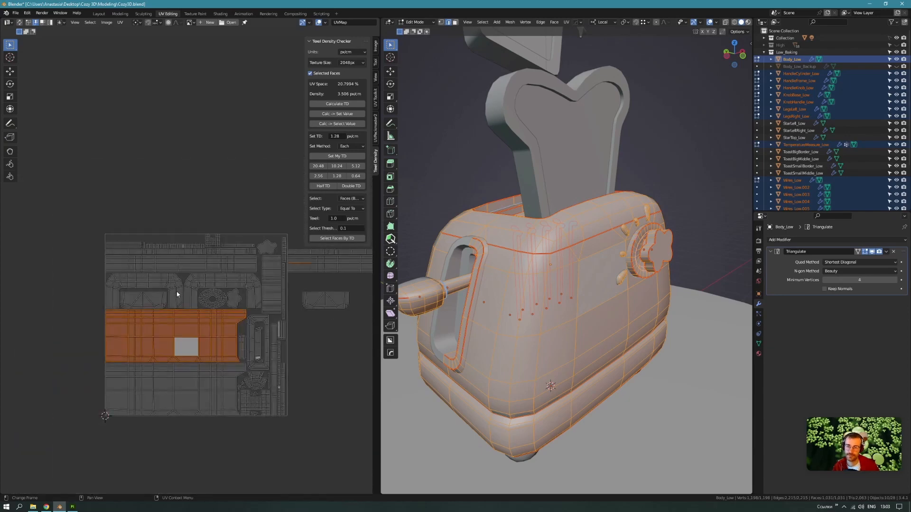
pyautogui.scroll(3, 178, 310)
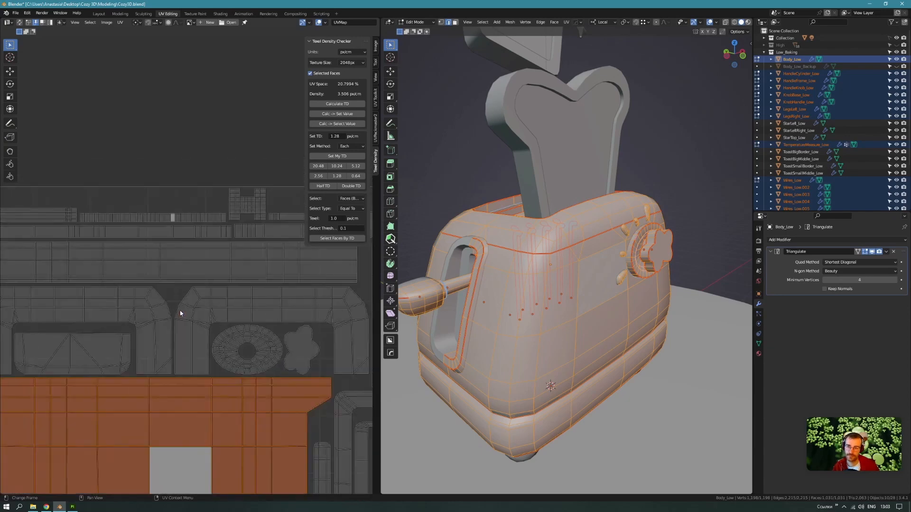
pyautogui.scroll(-3, 180, 311)
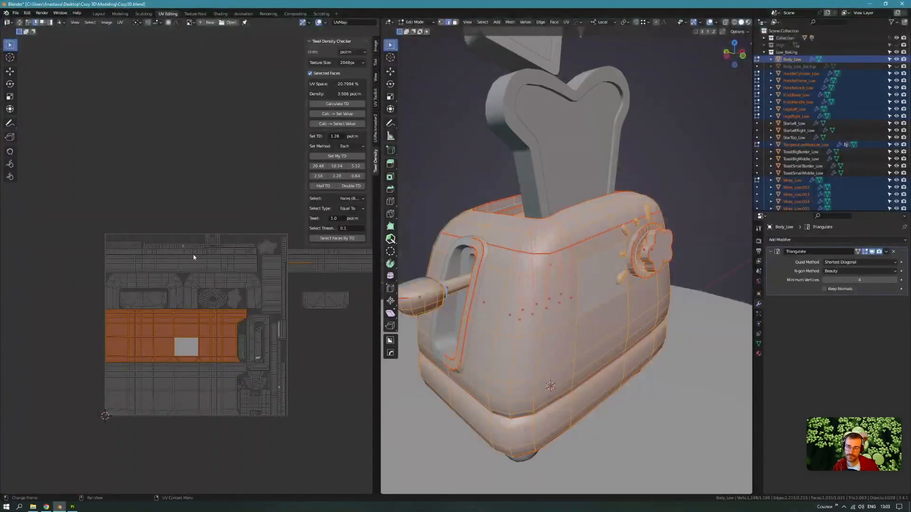
pyautogui.scroll(5, 135, 322)
pyautogui.scroll(-4, 132, 335)
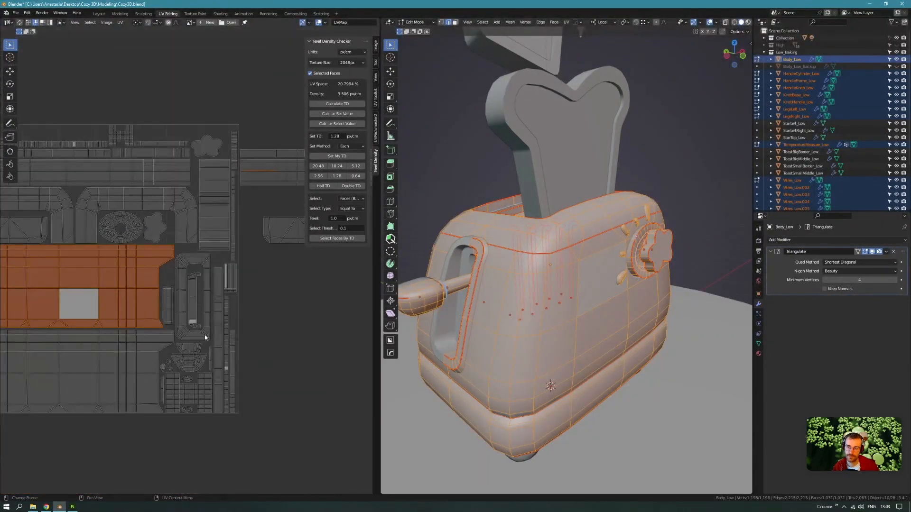
pyautogui.scroll(-2, 172, 366)
pyautogui.moveTo(176, 345); pyautogui.dragTo(198, 361, button='middle')
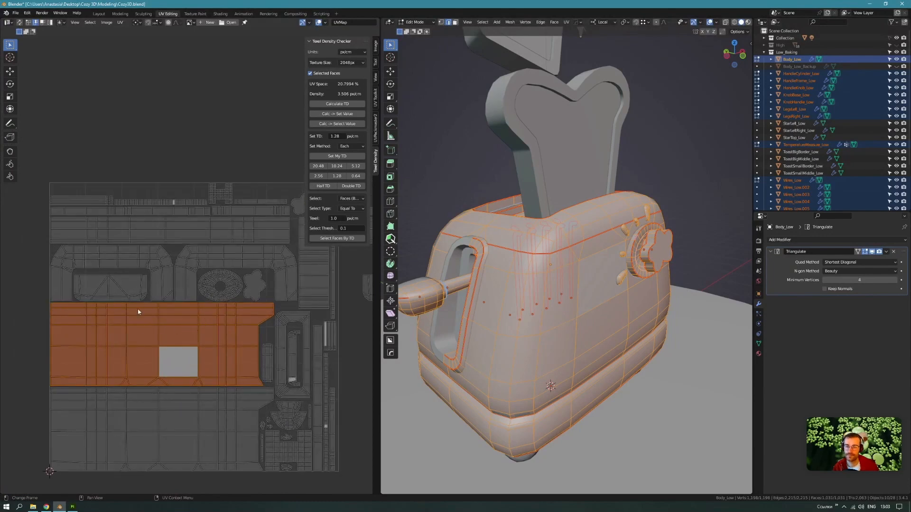
pyautogui.moveTo(191, 341); pyautogui.dragTo(170, 341, button='middle')
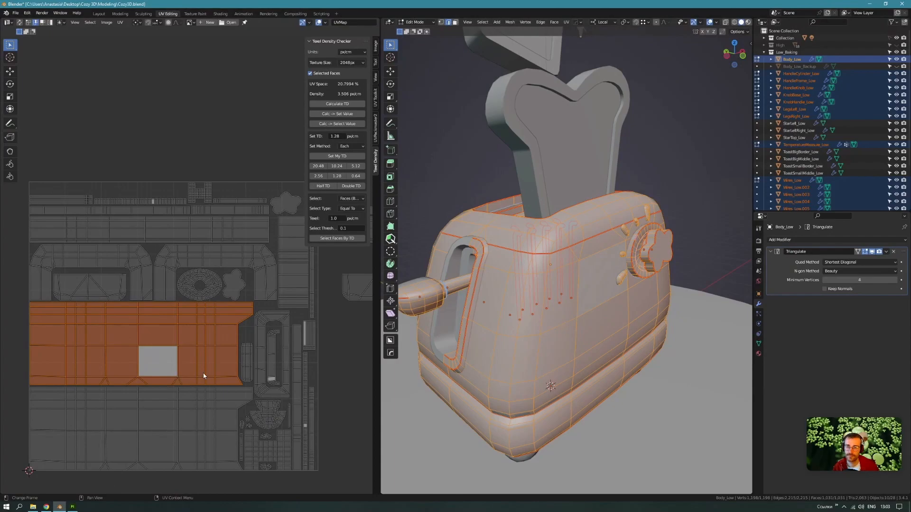
# Read the checklist requirement on using the fewest UV islands with little distortion and return to the UV layout in Blender.
pyautogui.hotkey('alt', 'Tab')
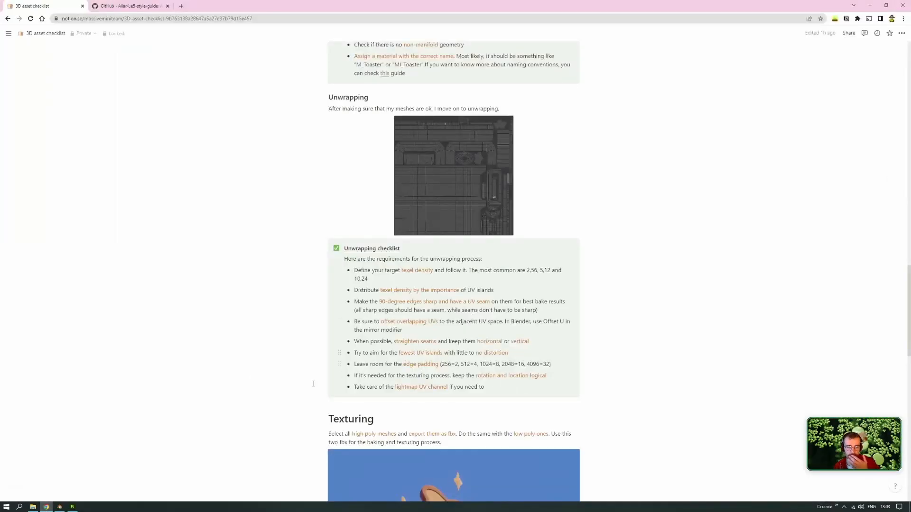
pyautogui.click(60, 510)
pyautogui.scroll(-1, 228, 344)
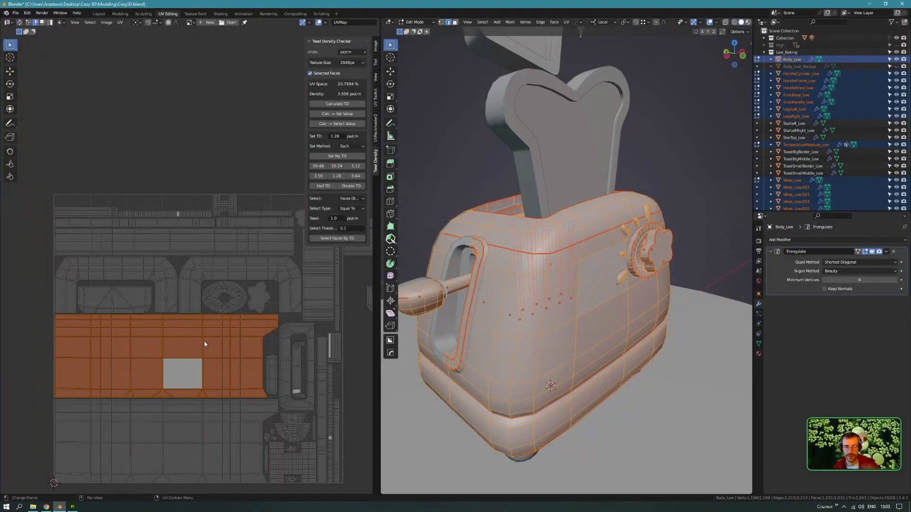
pyautogui.moveTo(204, 341); pyautogui.dragTo(214, 350, button='middle')
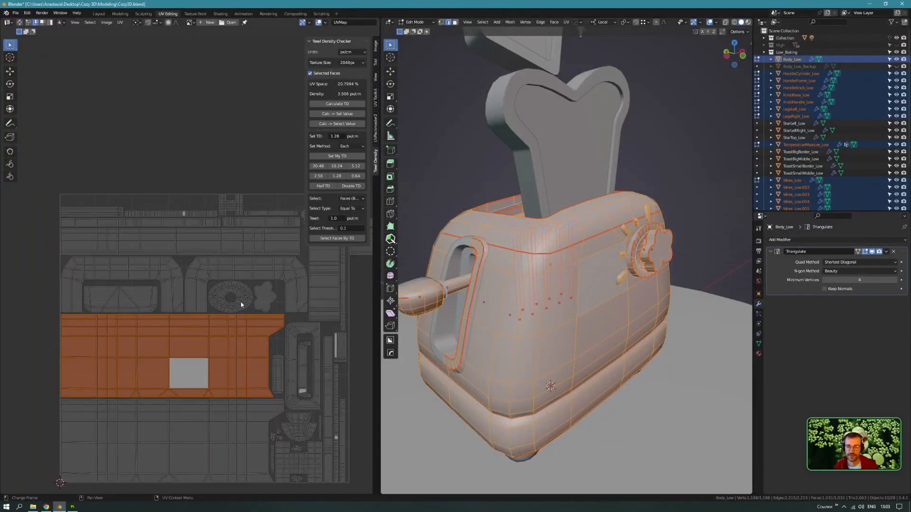
# Bring up the UV Toolkit tools, clear the UV selection and switch the UV editor to face selection.
pyautogui.click(375, 97)
pyautogui.moveTo(151, 315); pyautogui.dragTo(46, 309, button='middle')
pyautogui.click(158, 295)
pyautogui.moveTo(107, 347); pyautogui.dragTo(141, 375, button='middle')
pyautogui.moveTo(247, 285); pyautogui.dragTo(229, 286, button='middle')
pyautogui.press('3')
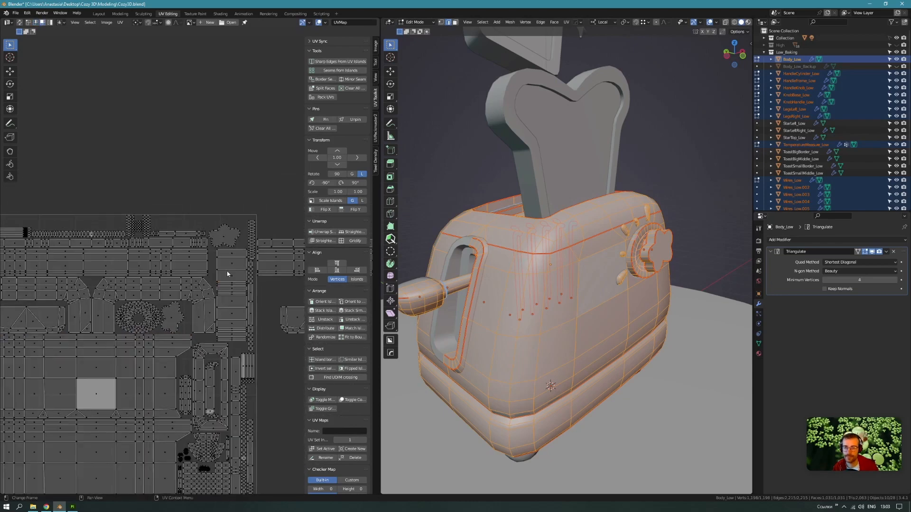
# Distort the tall narrow UV island by moving one of its faces sideways with proportional editing, and select the whole island.
pyautogui.click(229, 274)
pyautogui.press('o')
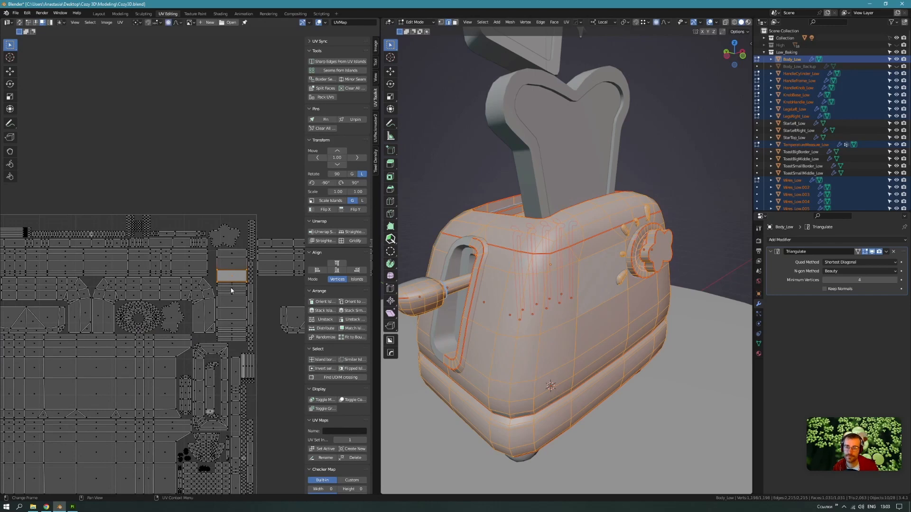
pyautogui.press('g')
pyautogui.press('Escape')
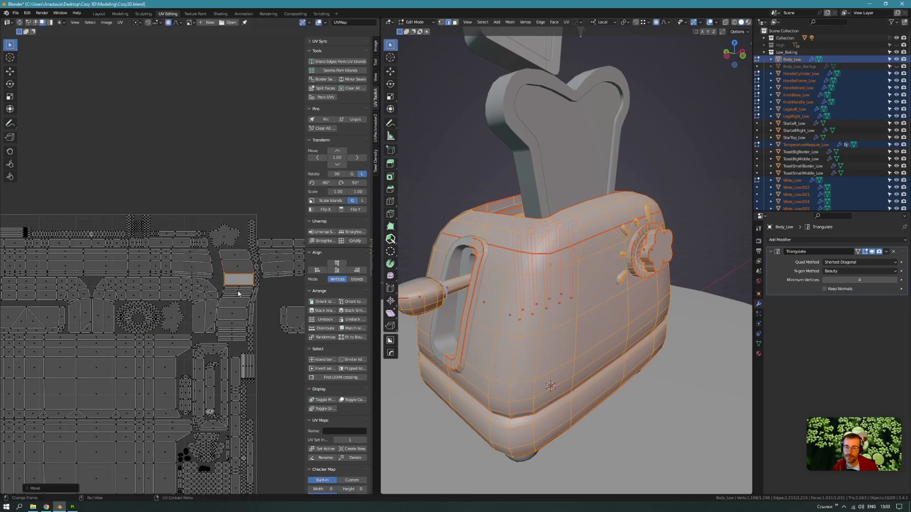
pyautogui.hotkey('ctrl', 'l')
pyautogui.scroll(3, 234, 269)
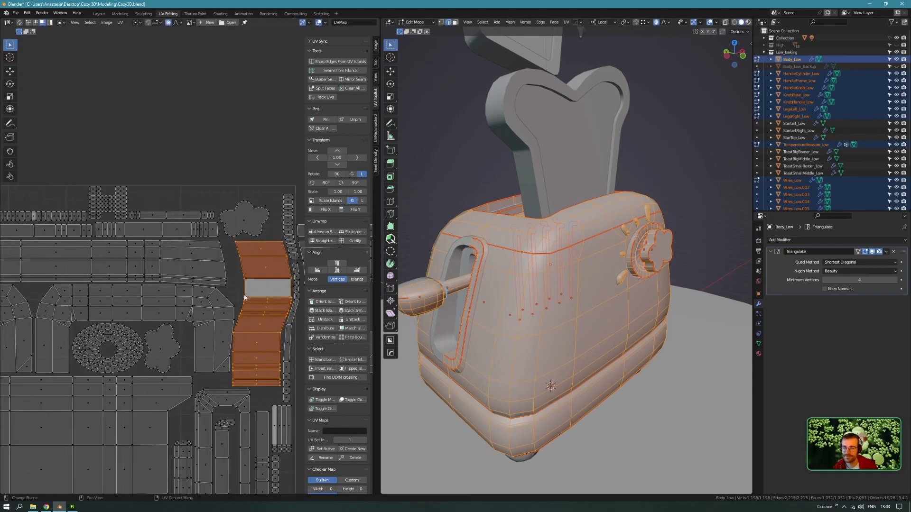
# Try to straighten the distorted tall UV island with UV Toolkit and undo the island's distortion.
pyautogui.scroll(3, 219, 312)
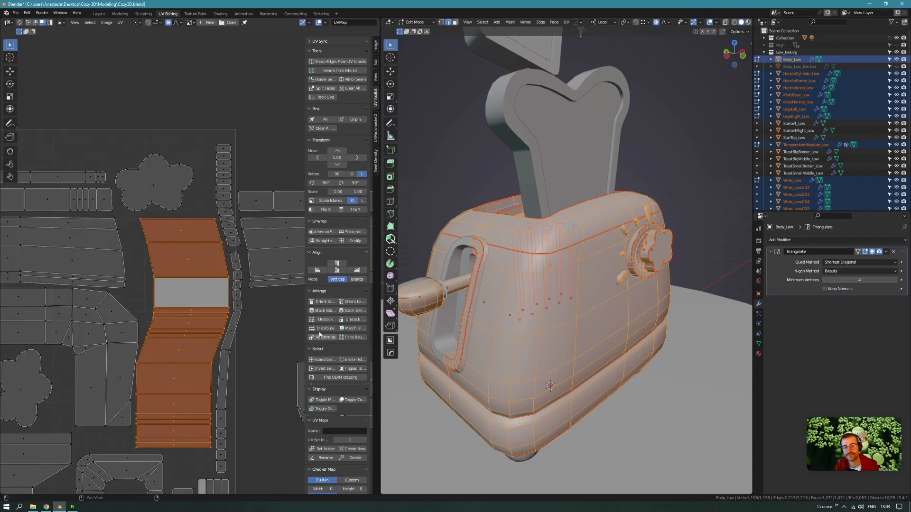
pyautogui.click(325, 241)
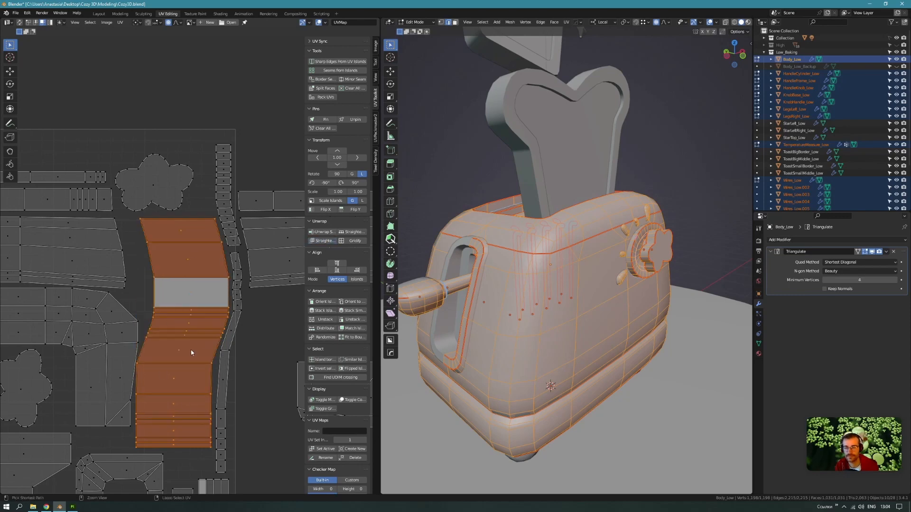
pyautogui.hotkey('alt', 'a')
pyautogui.scroll(-3, 190, 349)
pyautogui.scroll(-4, 185, 337)
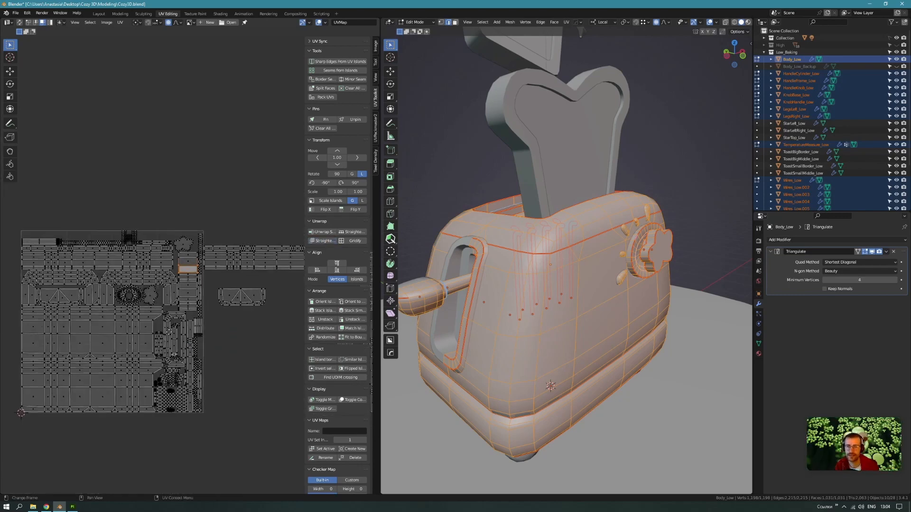
# Select edge loops in the UV layout and examine how straight the islands are across the whole UV space.
pyautogui.scroll(6, 161, 330)
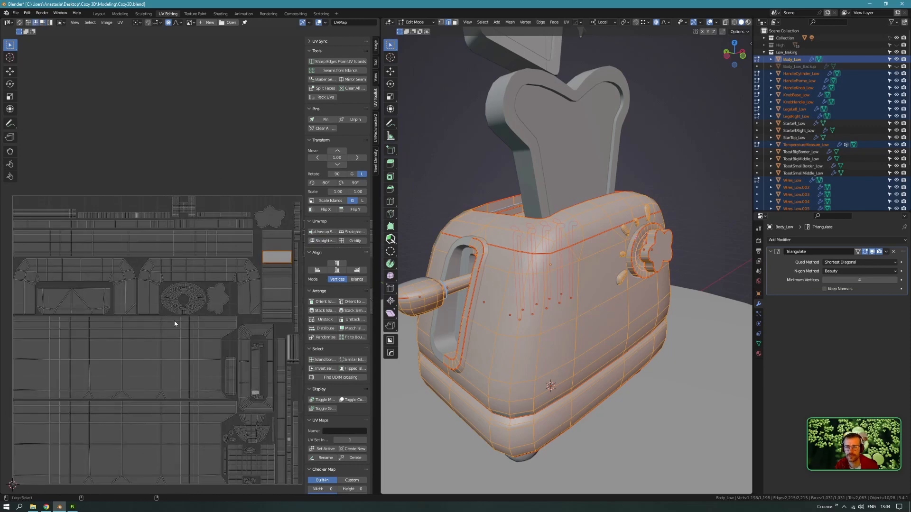
pyautogui.keyDown('alt'); pyautogui.click(174, 320); pyautogui.keyUp('alt')
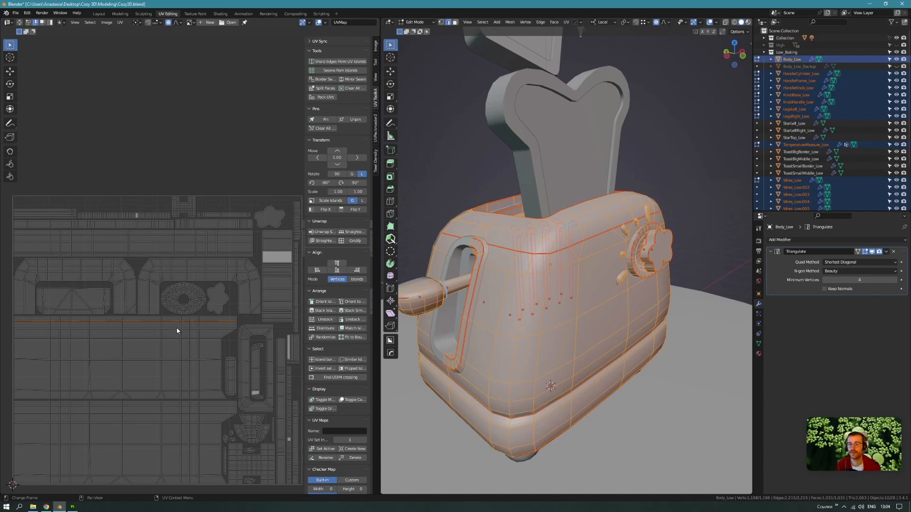
pyautogui.scroll(6, 175, 337)
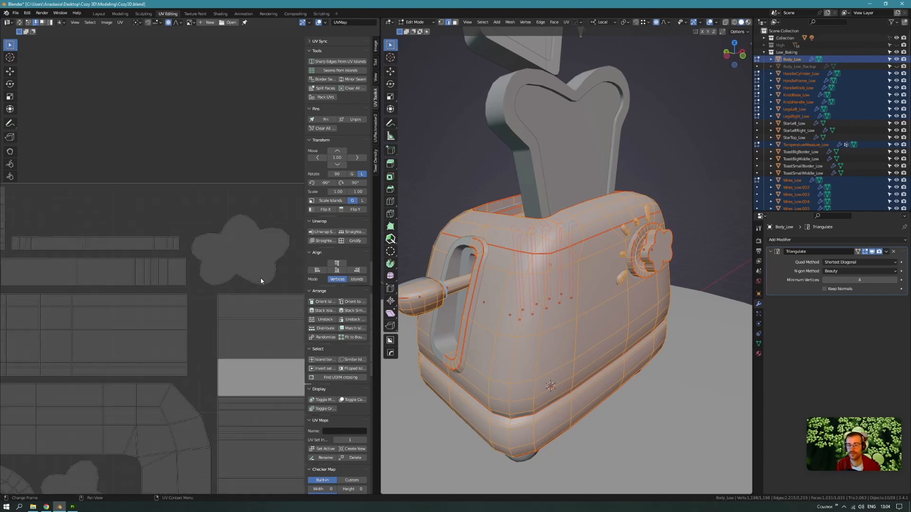
pyautogui.scroll(3, 180, 304)
pyautogui.scroll(-9, 158, 311)
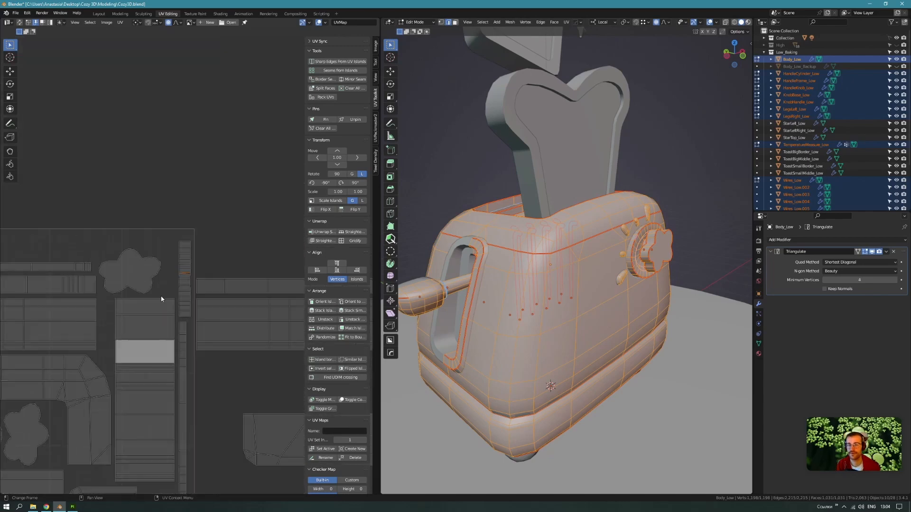
pyautogui.scroll(4, 104, 341)
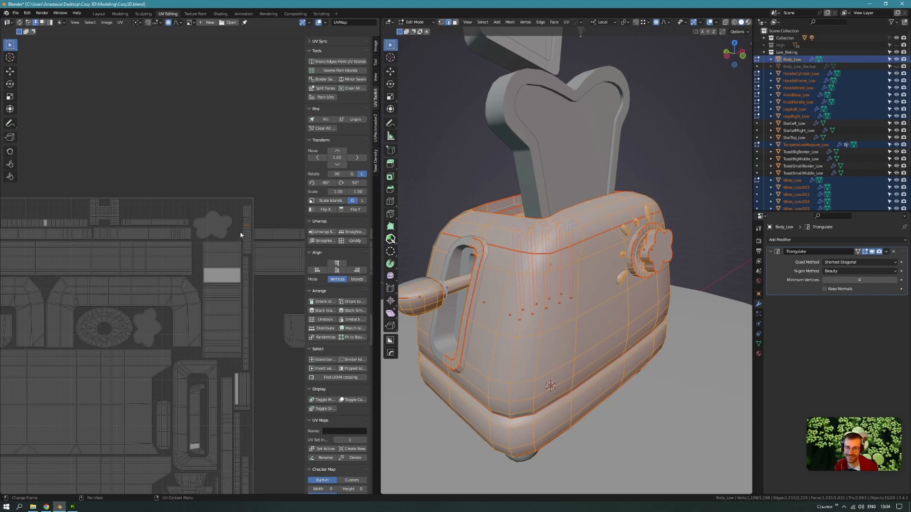
pyautogui.moveTo(68, 371); pyautogui.dragTo(161, 323, button='middle')
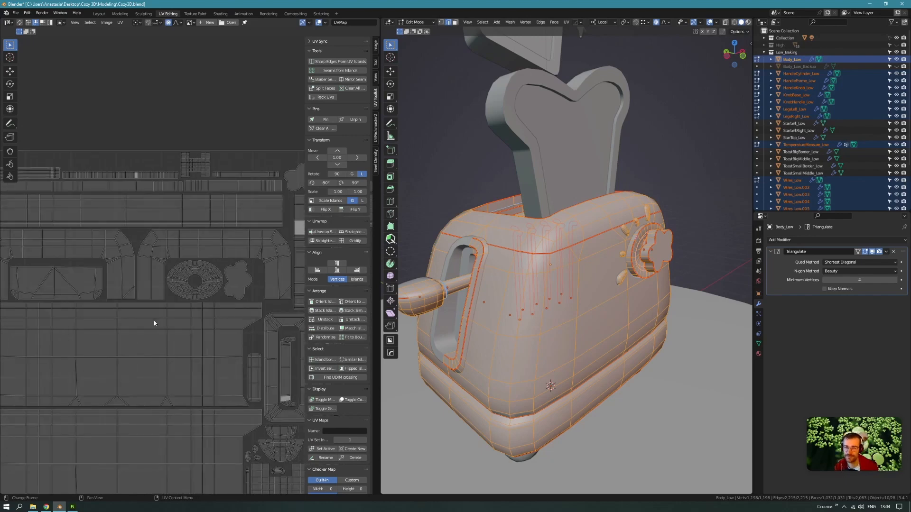
pyautogui.scroll(-3, 151, 325)
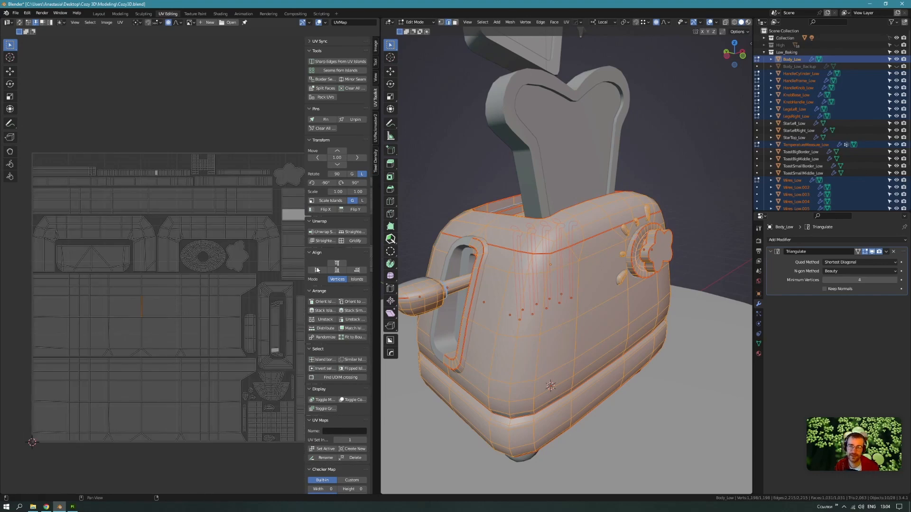
pyautogui.scroll(2, 207, 297)
pyautogui.moveTo(203, 301); pyautogui.dragTo(197, 316, button='middle')
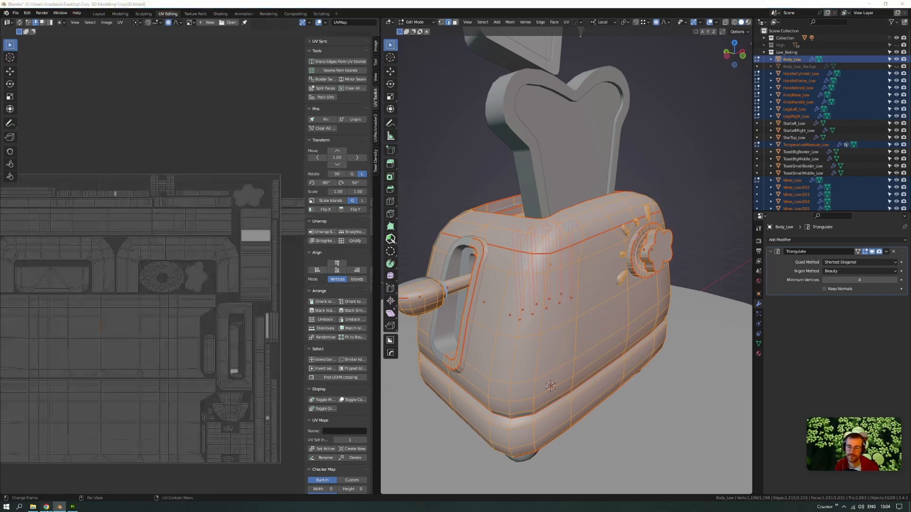
# Read the checklist requirement on edge padding, return to Blender and examine the gaps between the UV islands.
pyautogui.hotkey('alt', 'Tab')
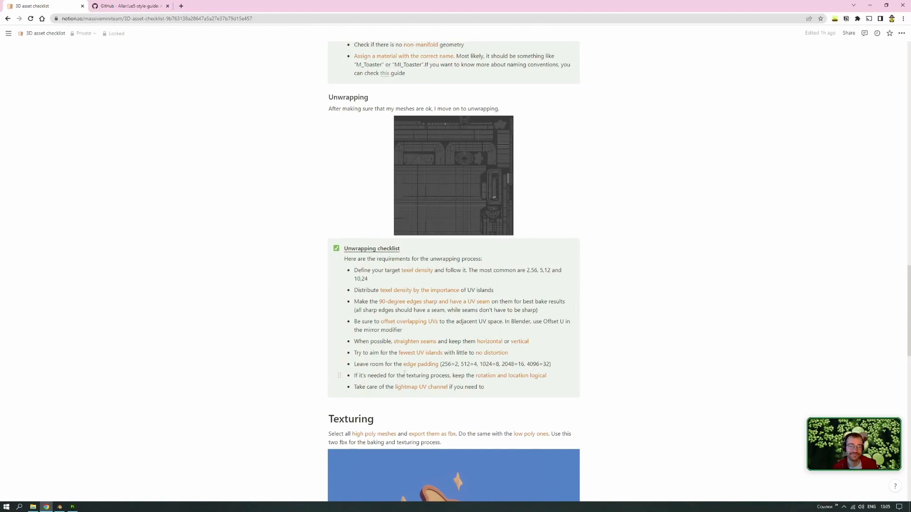
pyautogui.click(59, 507)
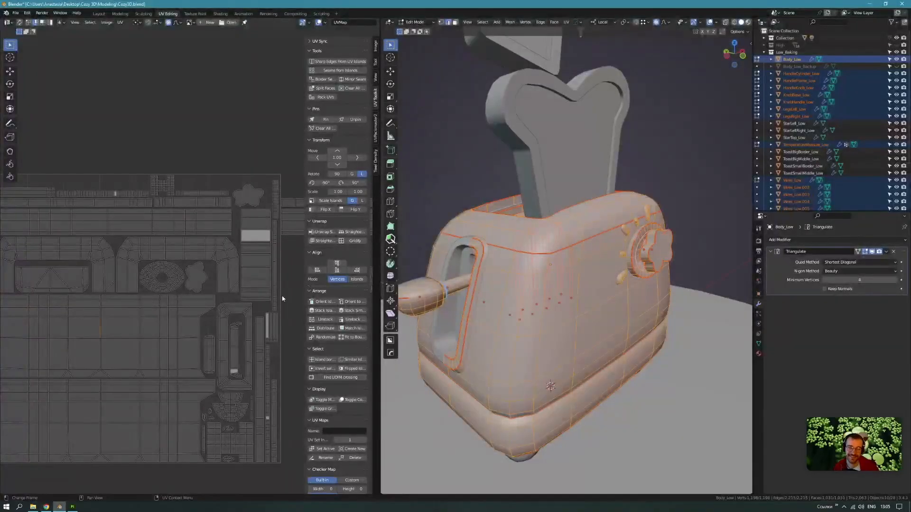
pyautogui.scroll(-2, 197, 311)
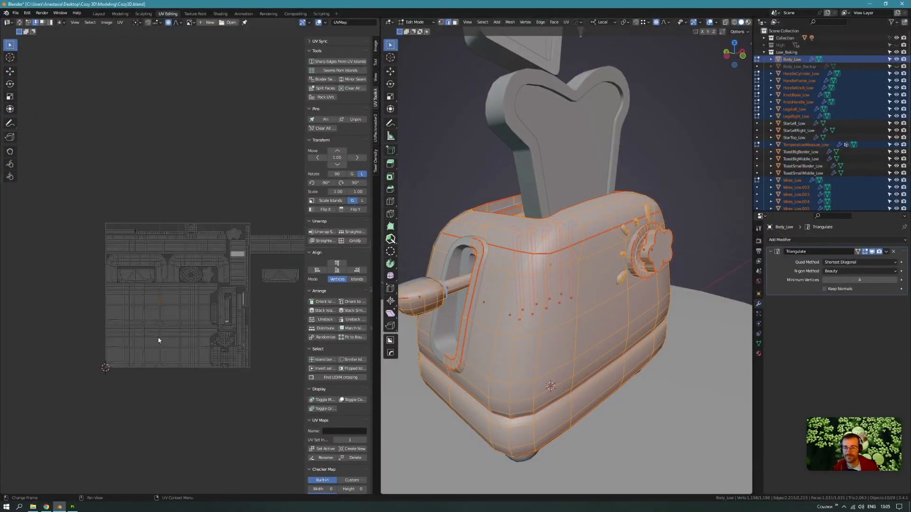
pyautogui.scroll(1, 175, 332)
pyautogui.scroll(3, 172, 333)
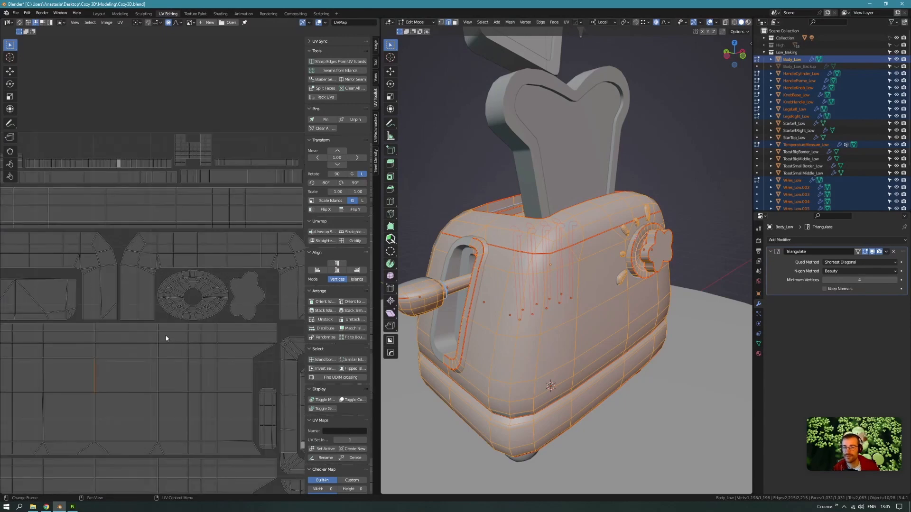
pyautogui.scroll(-5, 166, 339)
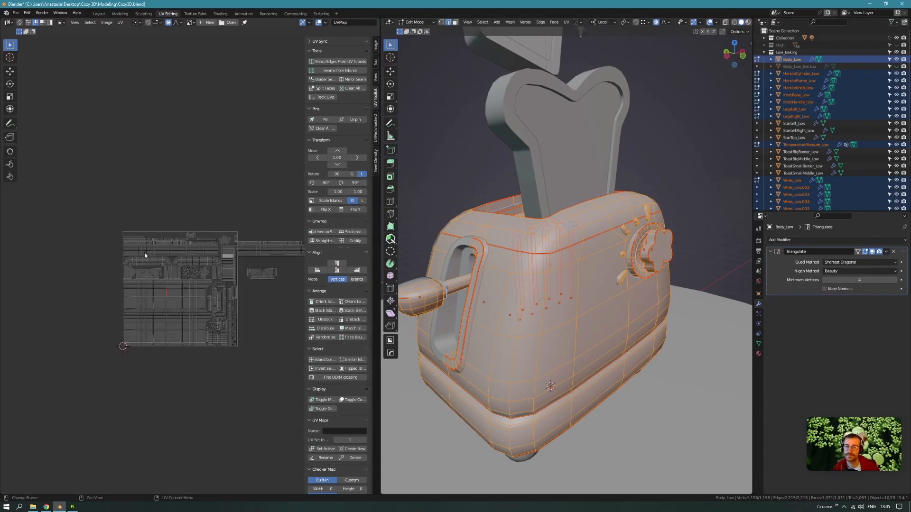
pyautogui.scroll(3, 142, 261)
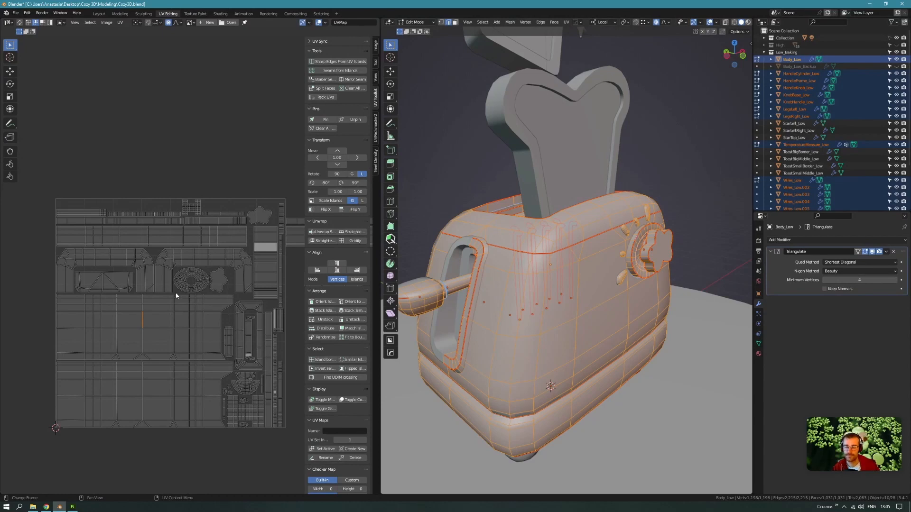
pyautogui.scroll(-2, 164, 298)
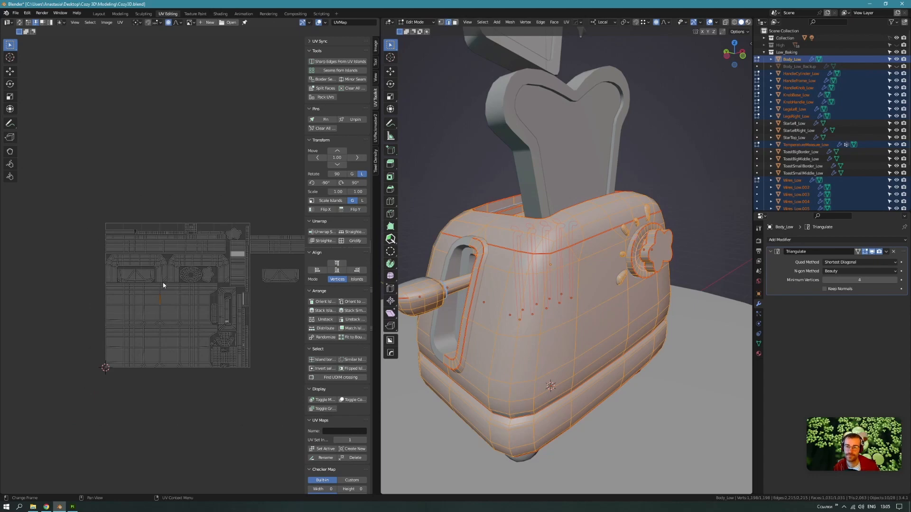
pyautogui.scroll(6, 157, 290)
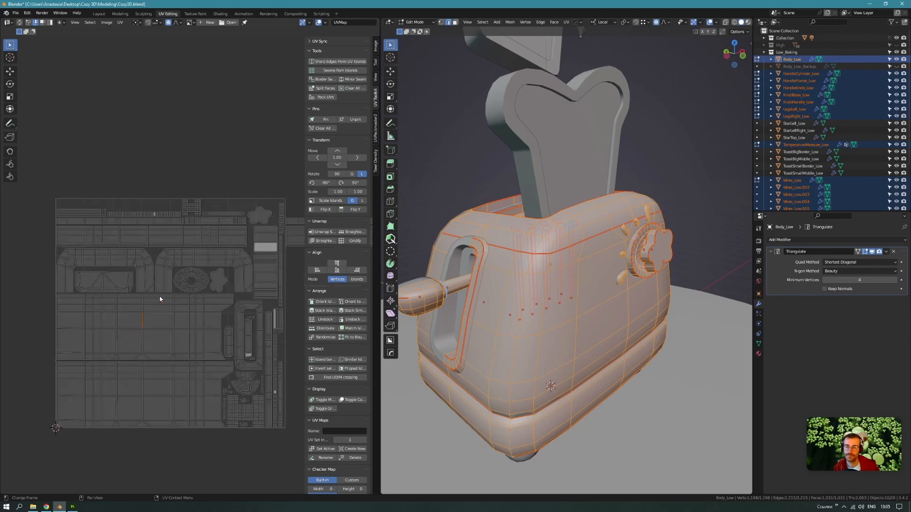
pyautogui.moveTo(144, 303); pyautogui.dragTo(186, 304, button='middle')
pyautogui.scroll(3, 138, 294)
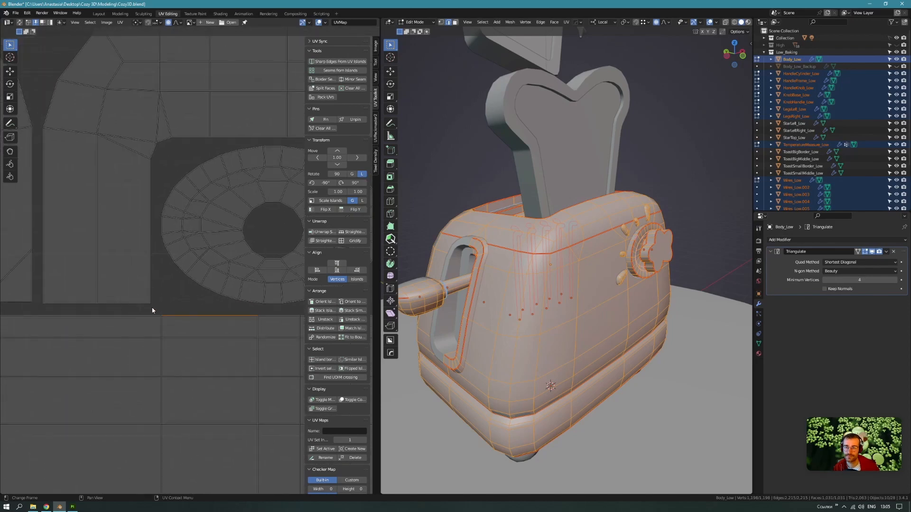
pyautogui.scroll(-3, 124, 315)
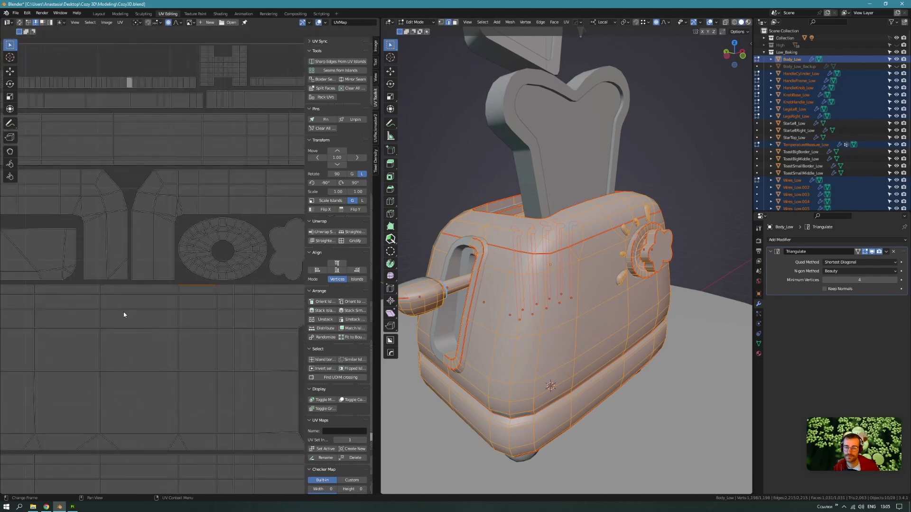
# Examine the padding around the flower, handle-frame and large body islands from close up and across the full layout.
pyautogui.moveTo(206, 301); pyautogui.dragTo(72, 289, button='middle')
pyautogui.scroll(2, 180, 271)
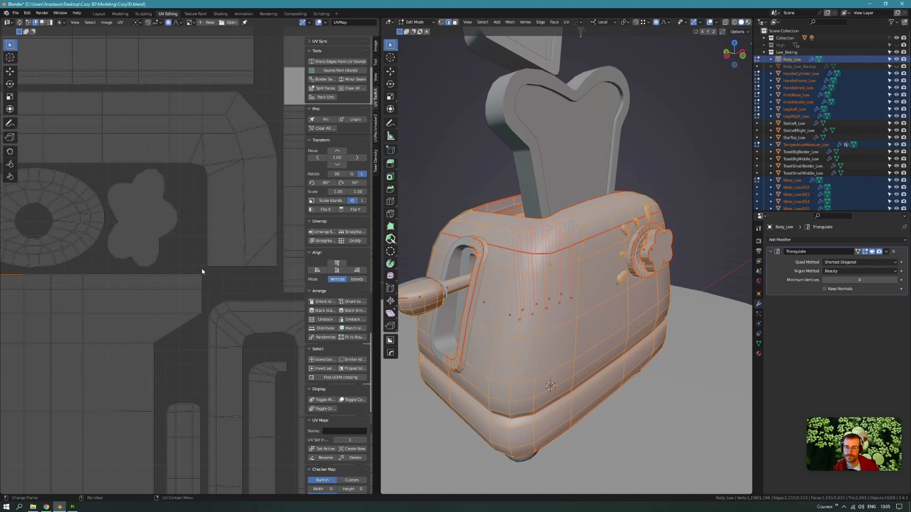
pyautogui.scroll(3, 211, 301)
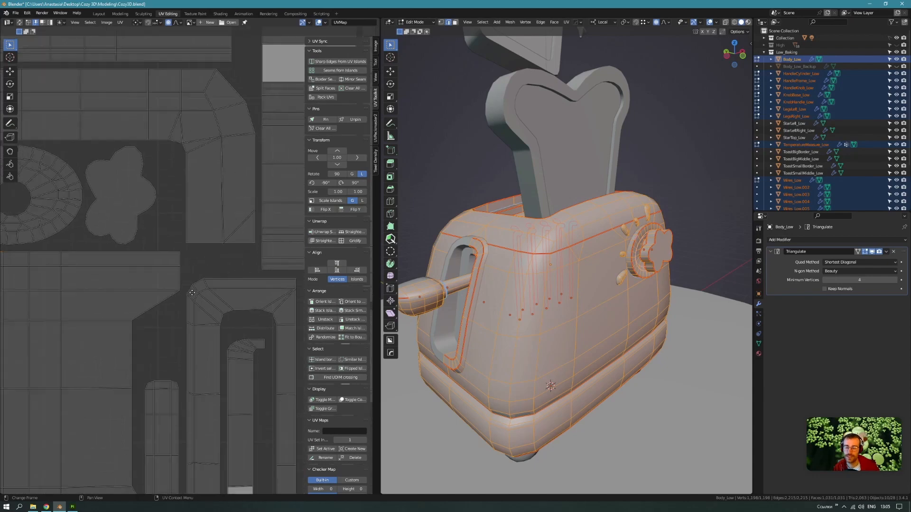
pyautogui.scroll(-2, 185, 285)
pyautogui.scroll(-2, 192, 276)
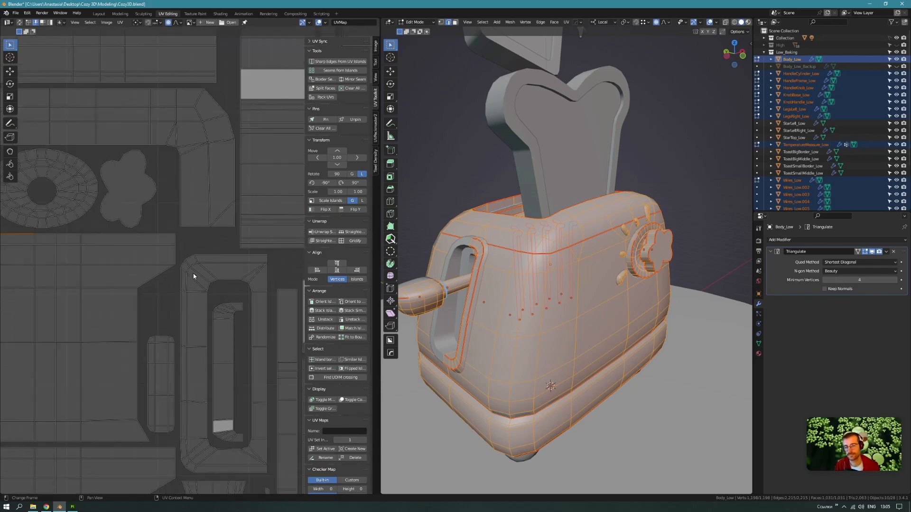
pyautogui.scroll(5, 228, 266)
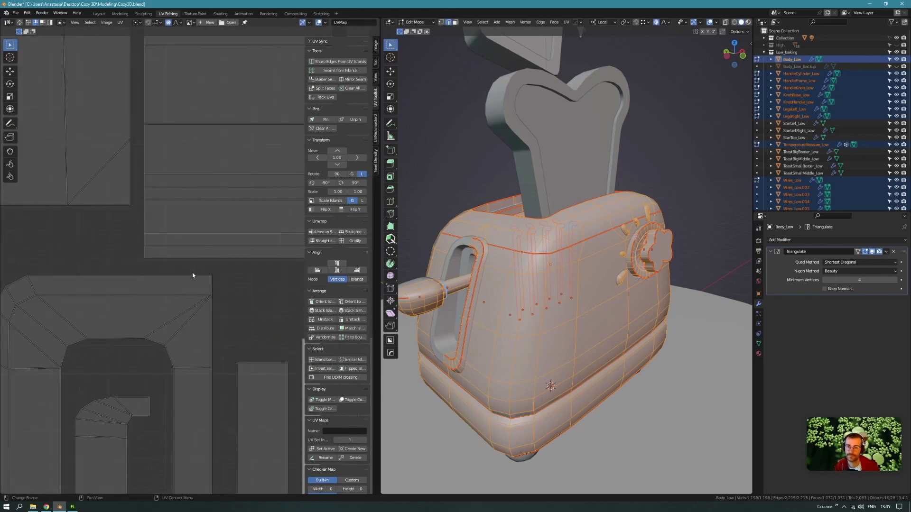
pyautogui.scroll(-6, 192, 274)
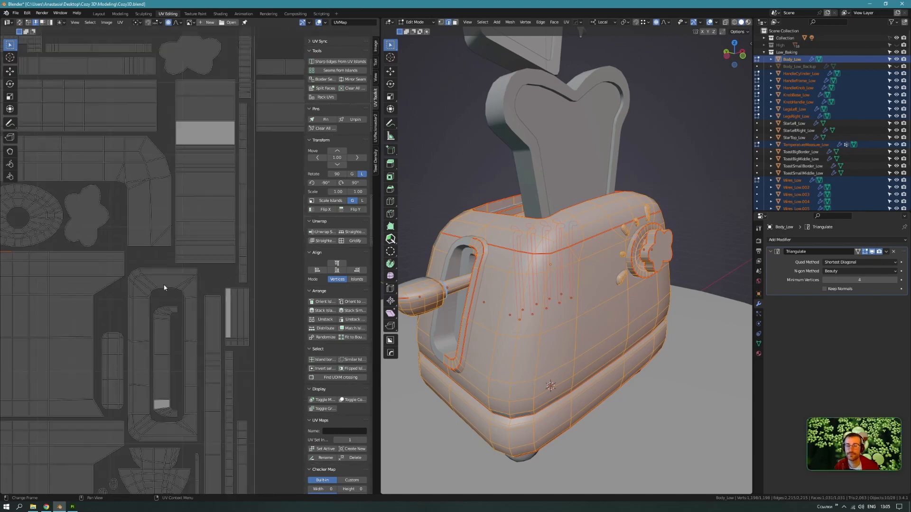
pyautogui.scroll(8, 146, 261)
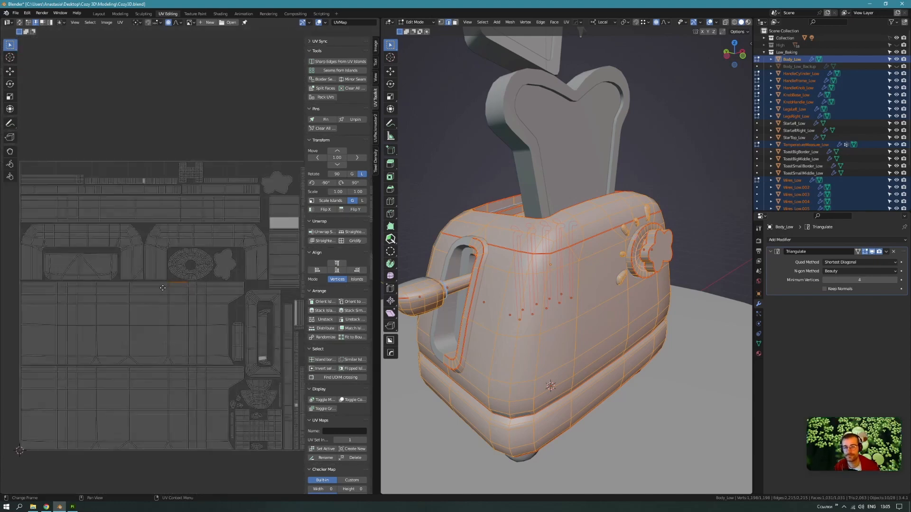
pyautogui.scroll(-6, 148, 262)
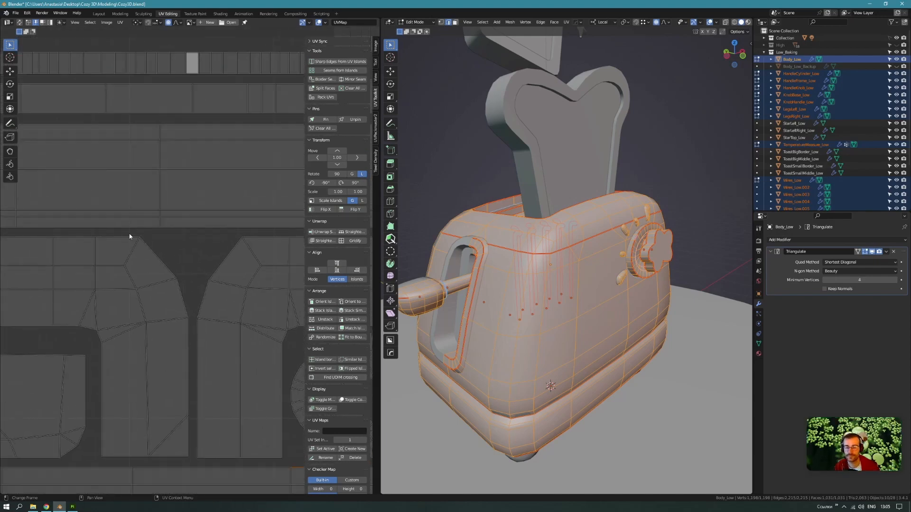
pyautogui.moveTo(213, 349); pyautogui.dragTo(131, 305, button='middle')
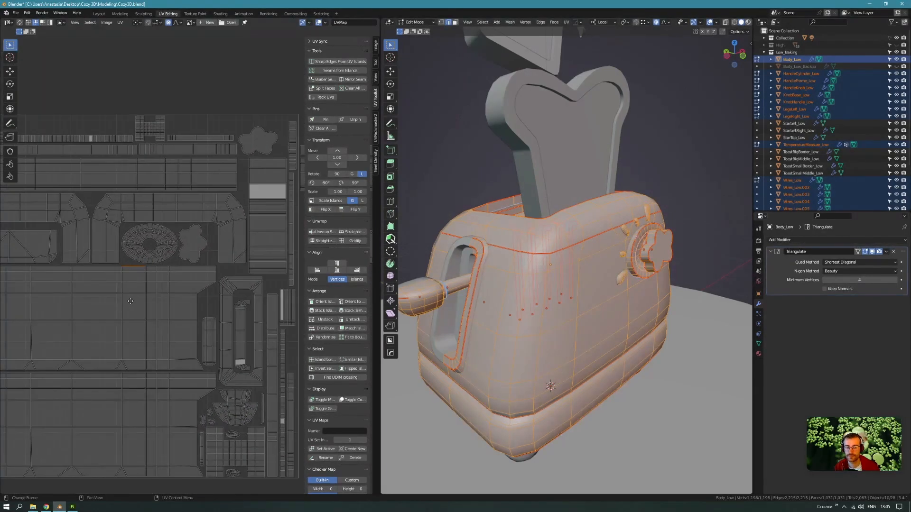
pyautogui.scroll(-1, 156, 331)
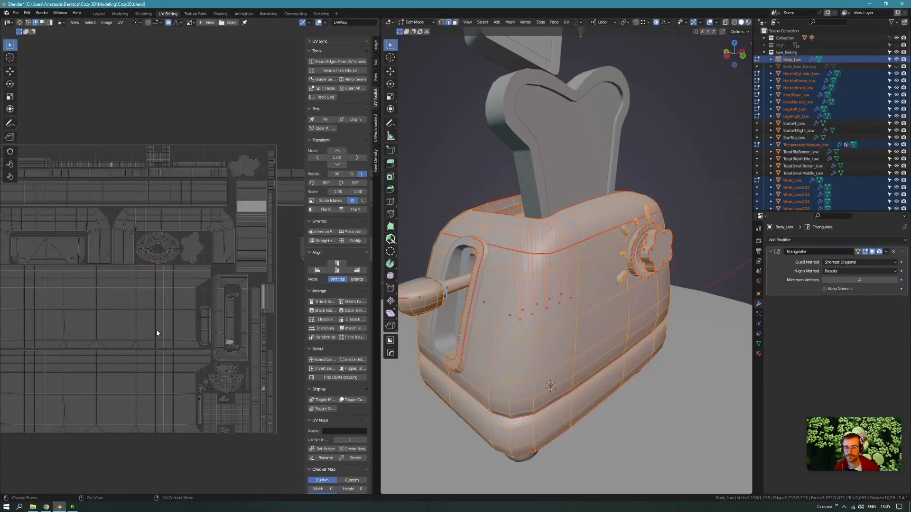
# Bring up the UVPackmaster2 settings and look at the pixel margin and texture size options beside the UV layout.
pyautogui.click(375, 128)
pyautogui.scroll(-5, 347, 370)
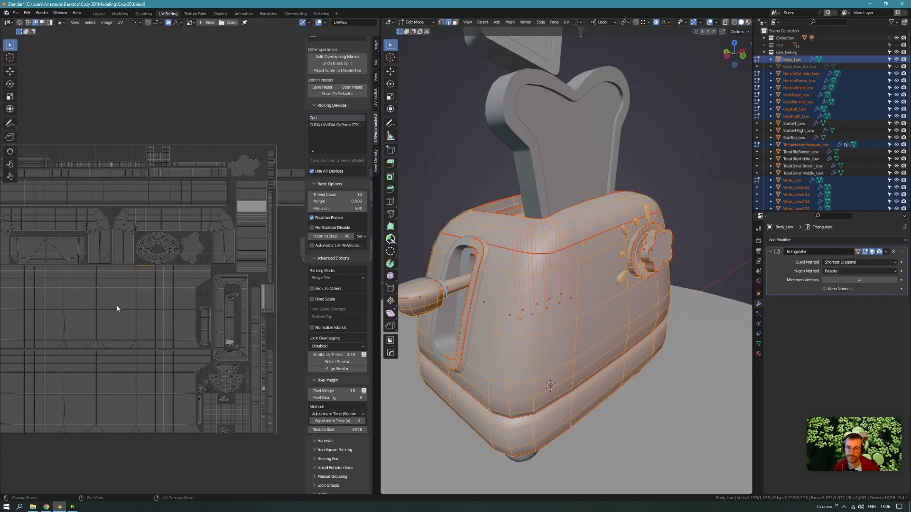
pyautogui.moveTo(95, 301); pyautogui.dragTo(138, 315, button='middle')
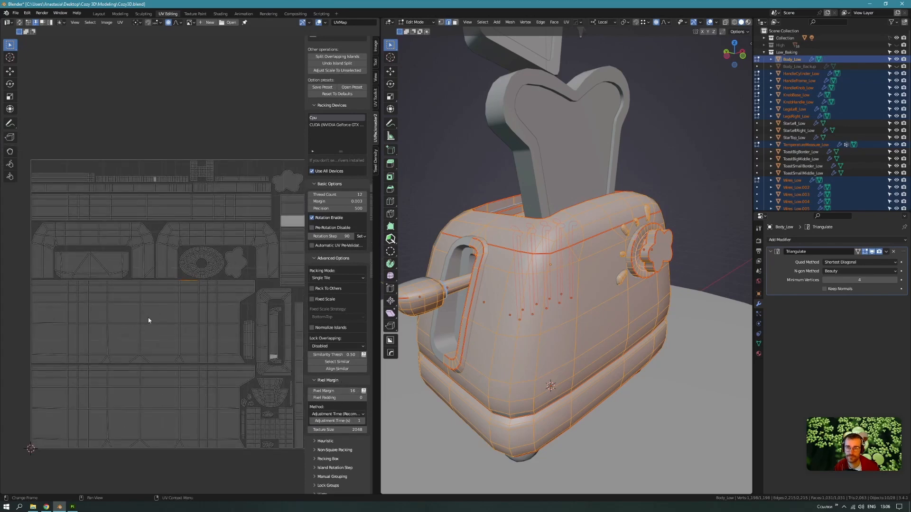
# Read the checklist requirement on keeping island rotation and location logical for texturing, and return to the UV layout in Blender.
pyautogui.click(46, 507)
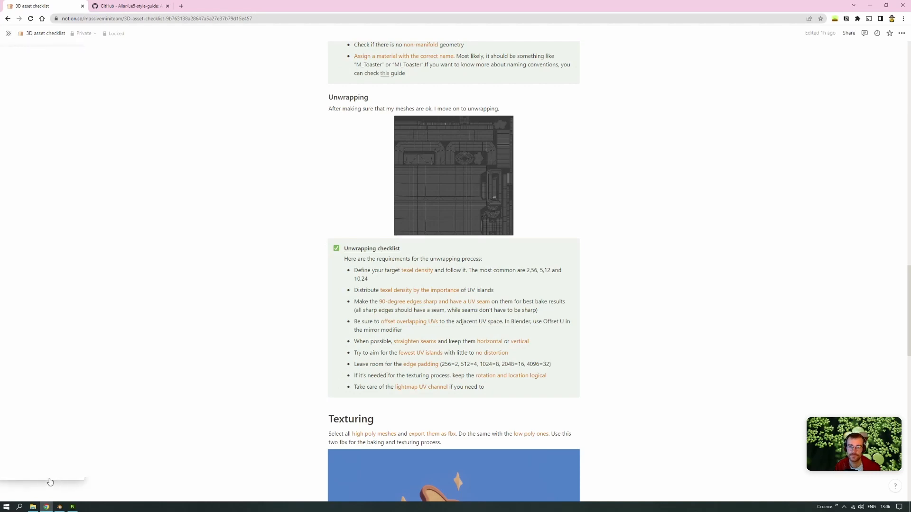
pyautogui.click(59, 506)
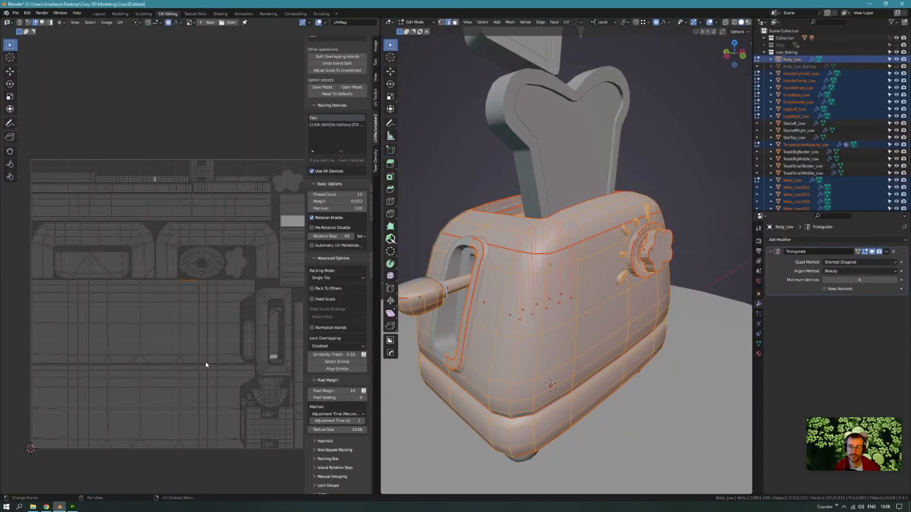
pyautogui.moveTo(206, 366); pyautogui.dragTo(165, 367, button='middle')
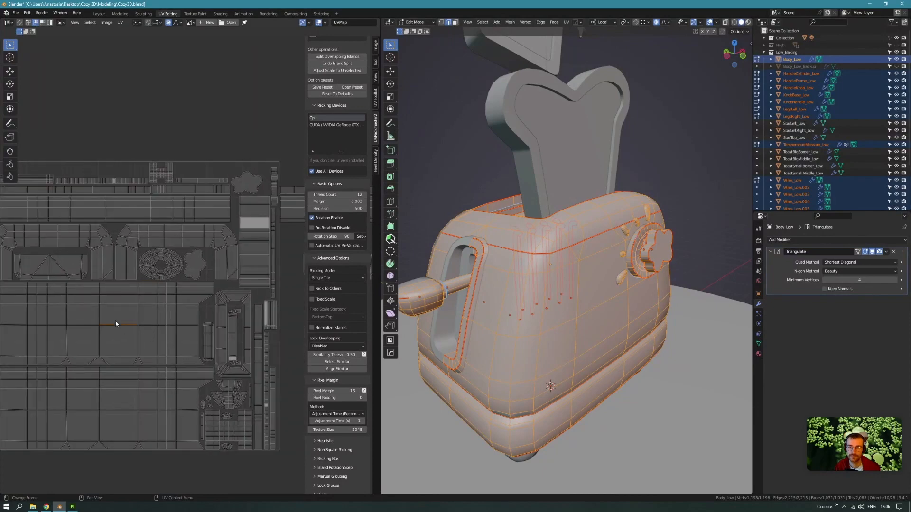
# Review the full UV layout against the unwrapping checklist and read on from the lightmap UV channel item to the Texturing section.
pyautogui.moveTo(106, 320); pyautogui.dragTo(109, 321, button='middle')
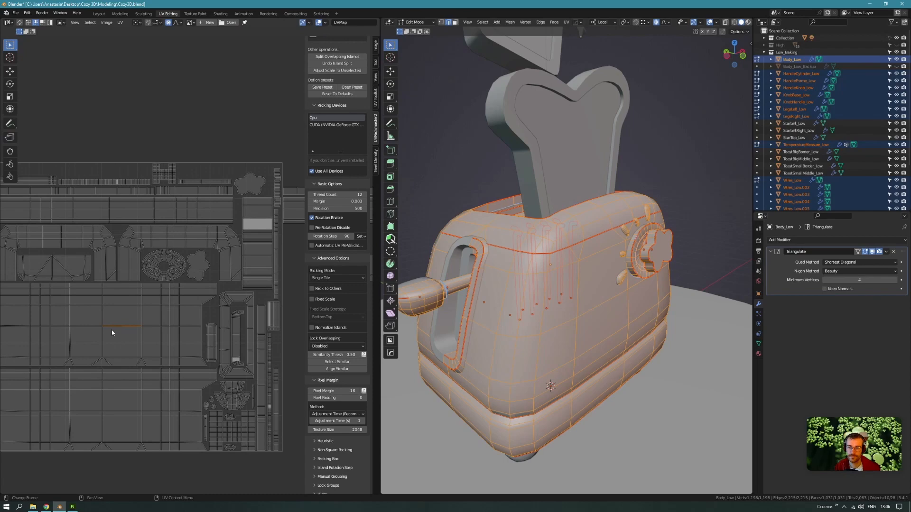
pyautogui.scroll(-3, 114, 337)
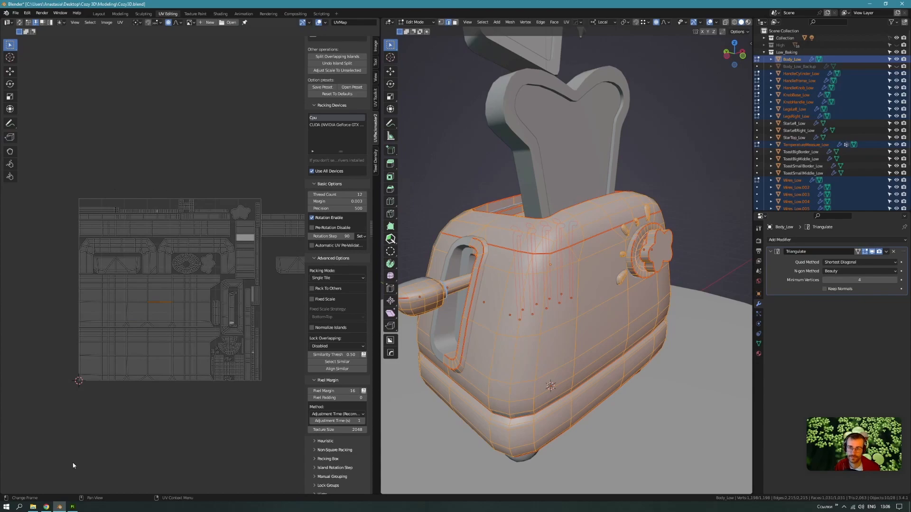
pyautogui.click(46, 507)
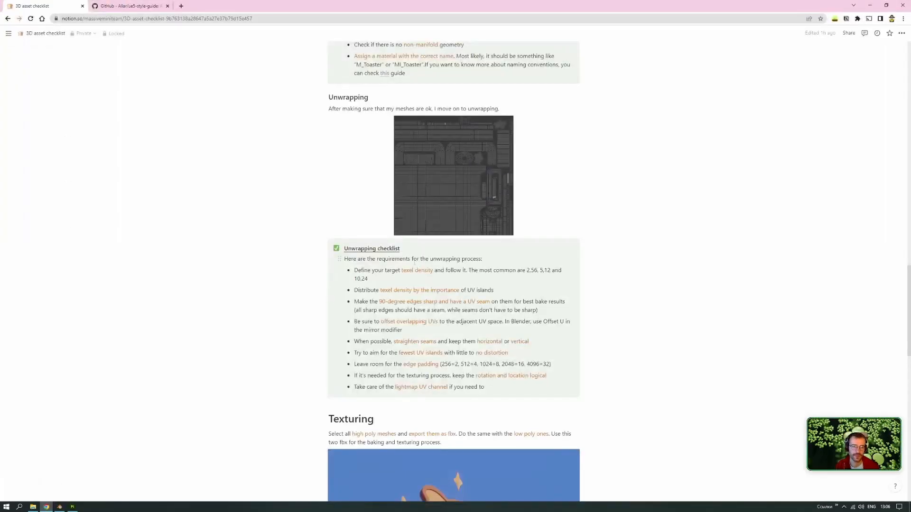
pyautogui.click(59, 506)
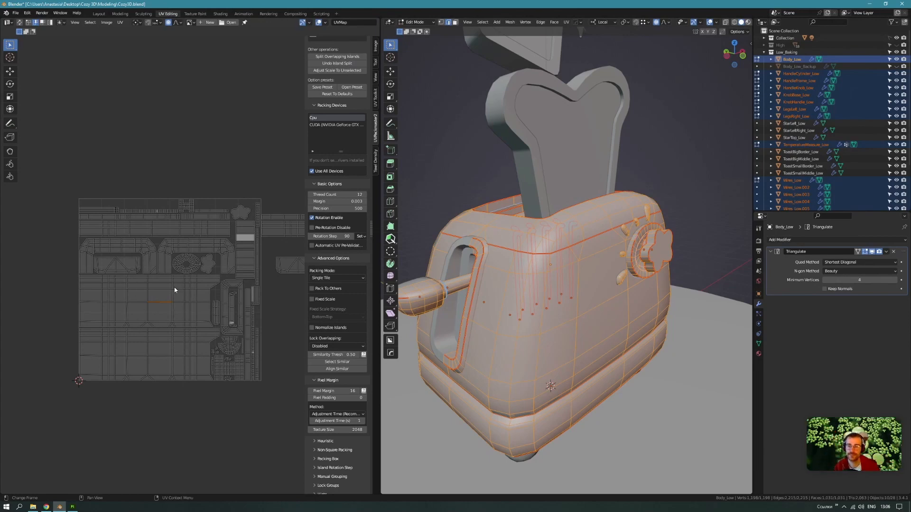
pyautogui.click(46, 507)
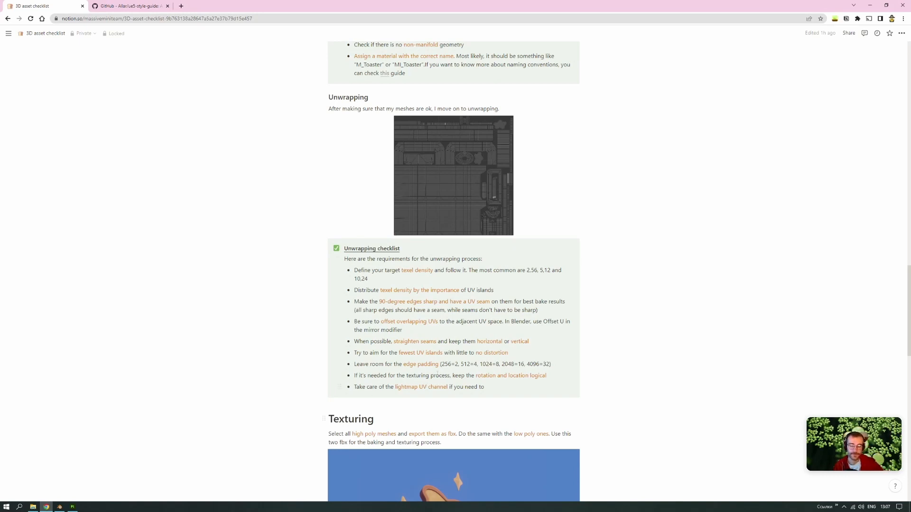
pyautogui.scroll(-4, 392, 426)
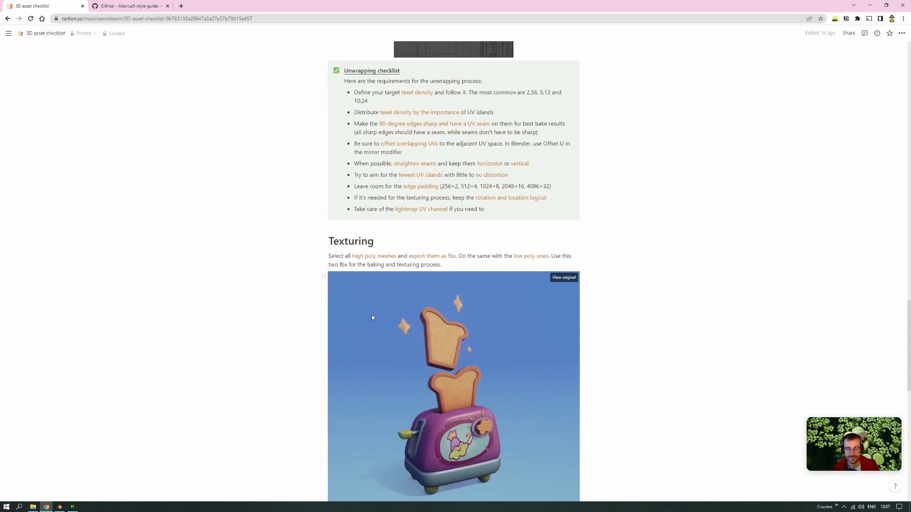
# Return to Blender, leave Edit Mode and select all the low-poly meshes from Body_Low through the last Wires_Low object.
pyautogui.click(59, 506)
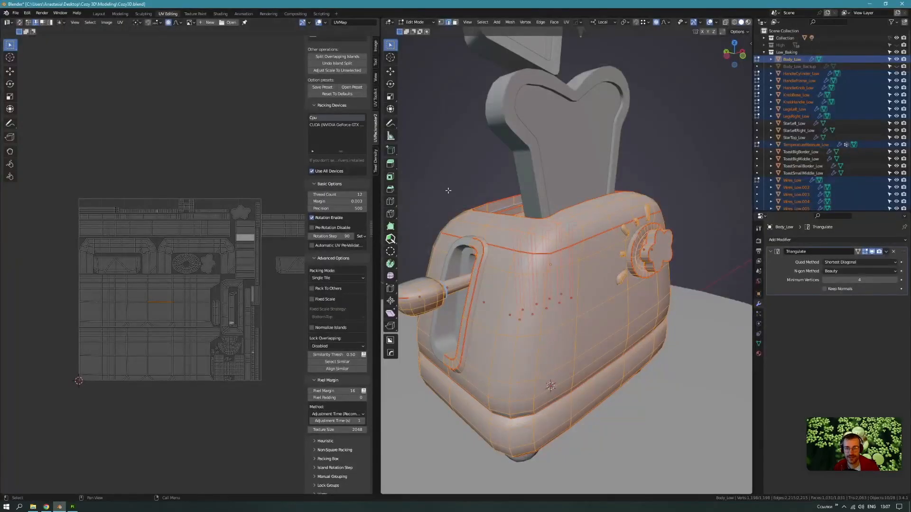
pyautogui.moveTo(572, 285); pyautogui.dragTo(561, 304, button='middle')
pyautogui.press('Tab')
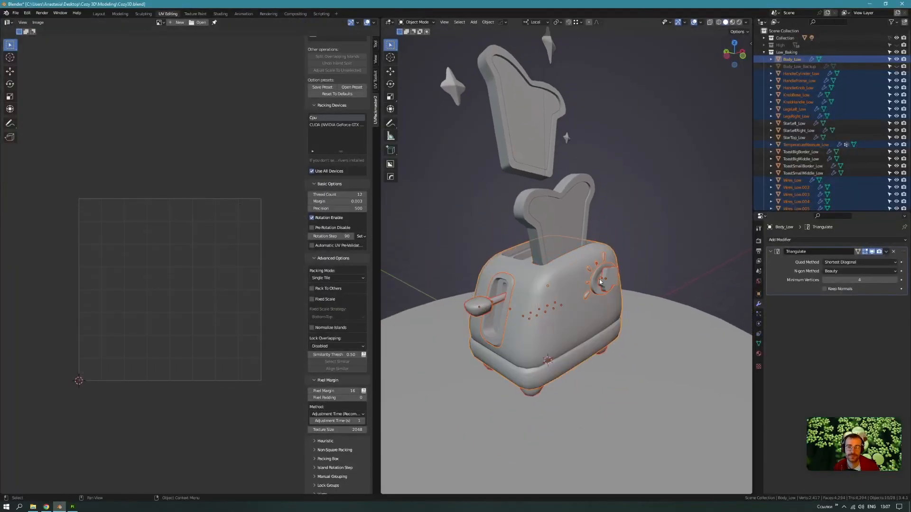
pyautogui.click(788, 58)
pyautogui.scroll(-5, 802, 189)
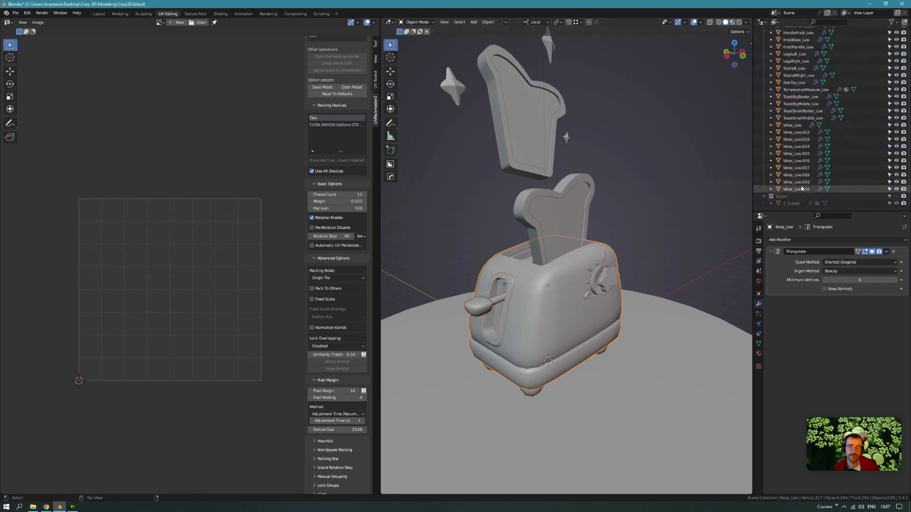
pyautogui.keyDown('shift'); pyautogui.click(802, 189); pyautogui.keyUp('shift')
# Bring up the FBX export options for the selected low-poly meshes, browse to the Cozy 3D Texturing folder and leave without exporting.
pyautogui.hotkey('ctrl', 's')
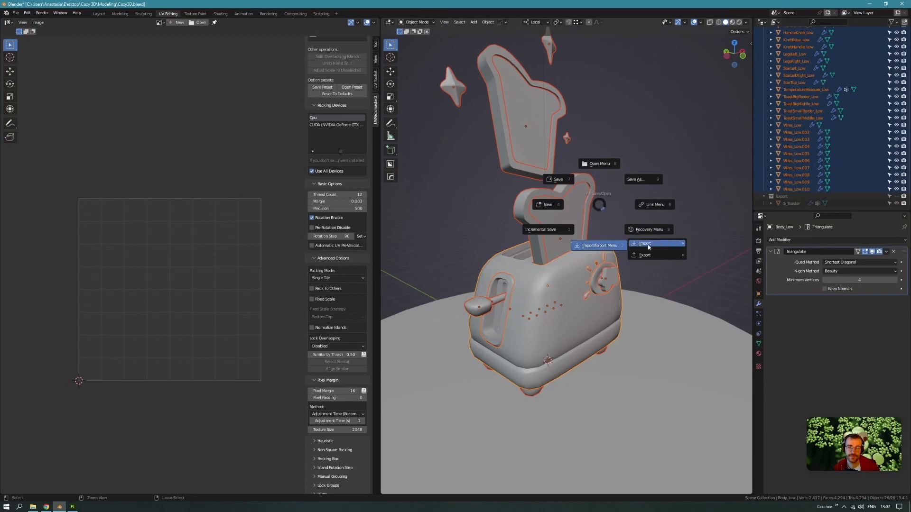
pyautogui.moveTo(654, 256)
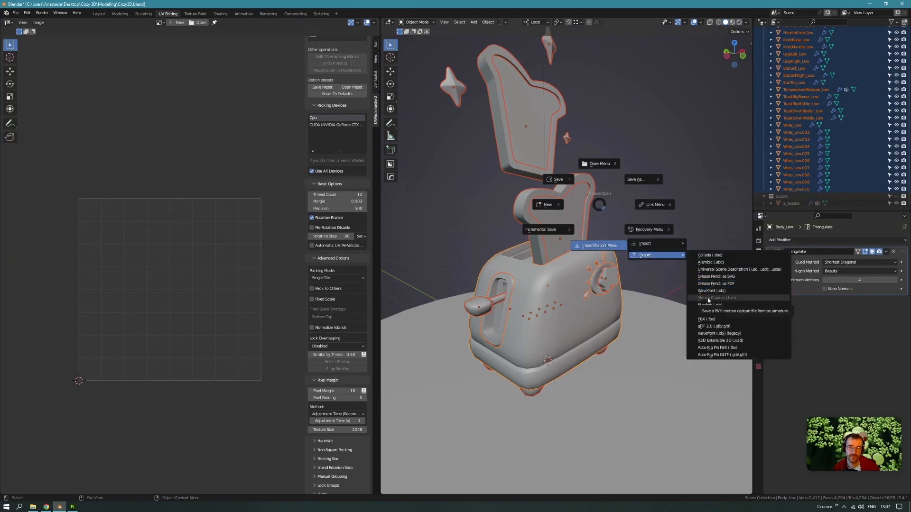
pyautogui.click(707, 319)
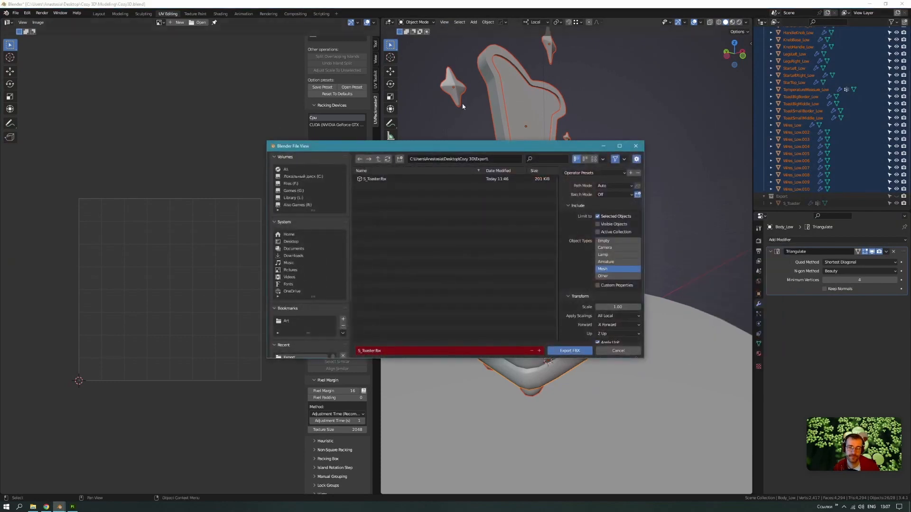
pyautogui.click(378, 159)
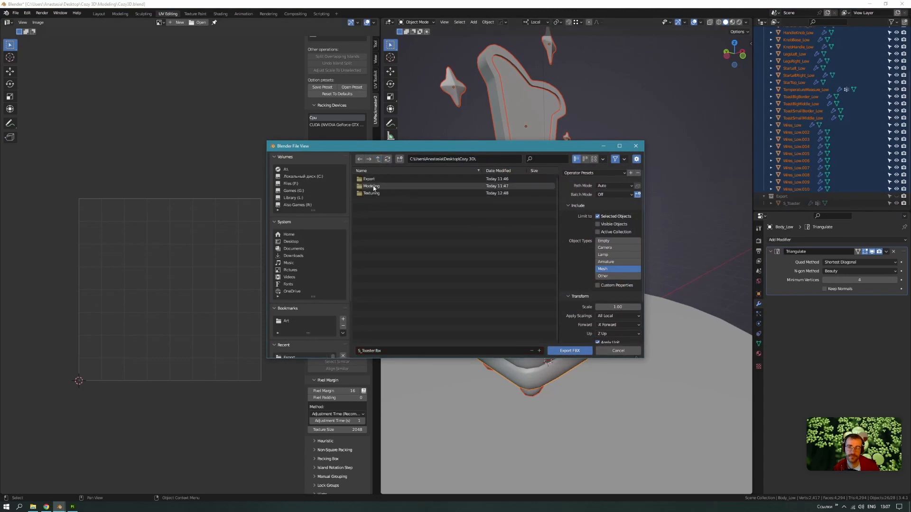
pyautogui.doubleClick(373, 193)
pyautogui.click(618, 351)
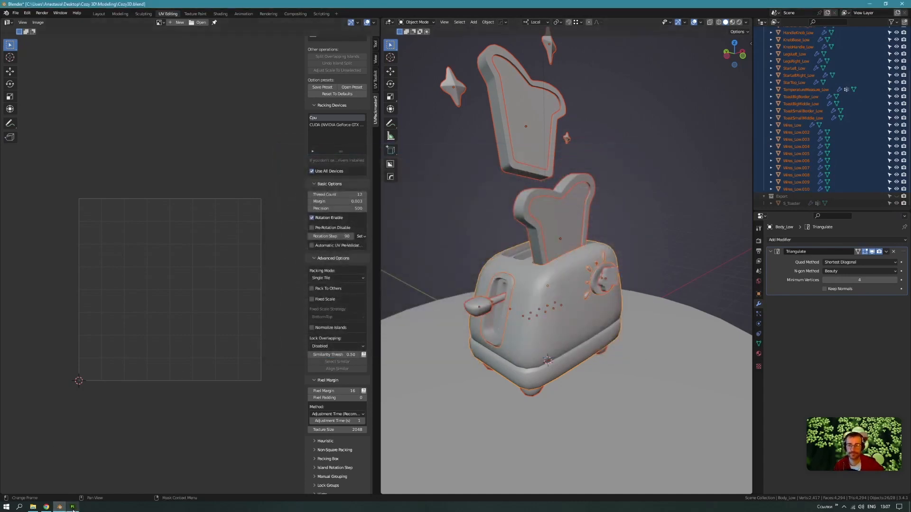
# Return to the asset checklist in the browser and read the Texturing section down to the texturing checklist and texture naming list.
pyautogui.click(46, 507)
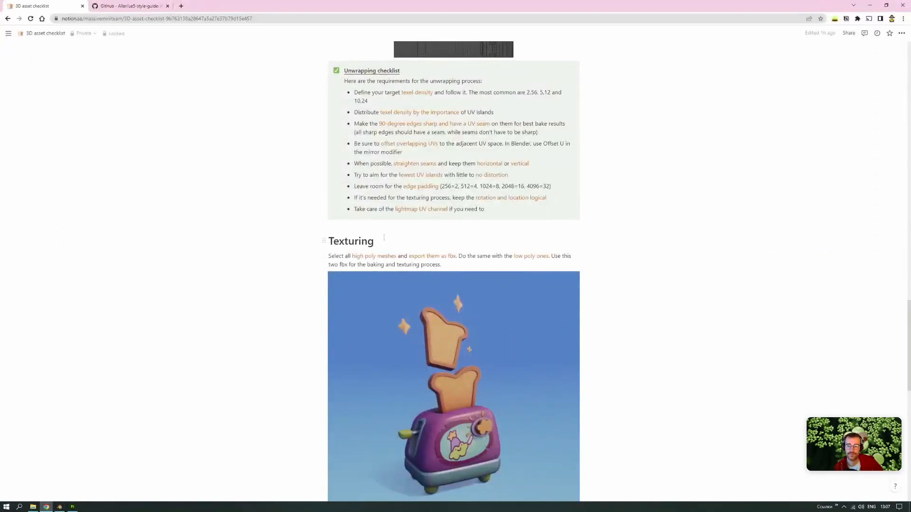
pyautogui.scroll(-4, 285, 330)
pyautogui.scroll(-1, 427, 324)
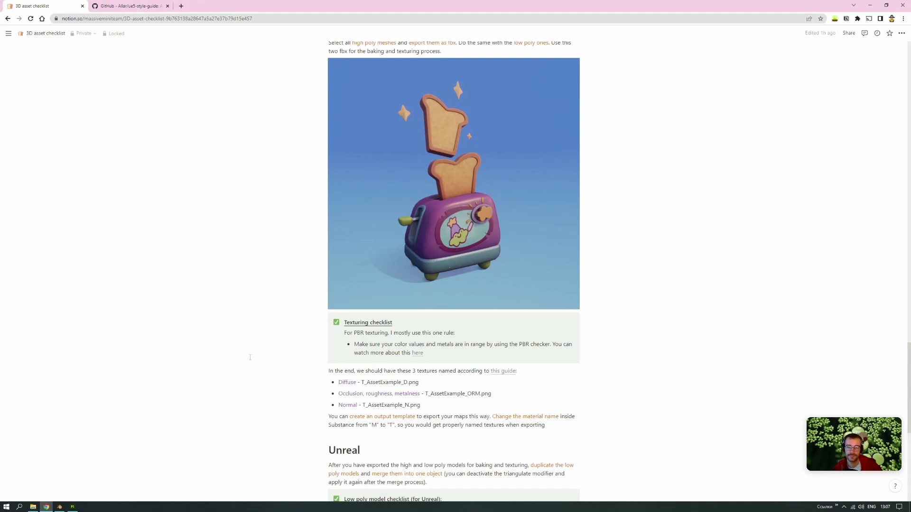
# Switch to Substance 3D Painter and cycle through the toaster's texture channels, finishing on Base color to examine its colours.
pyautogui.click(72, 507)
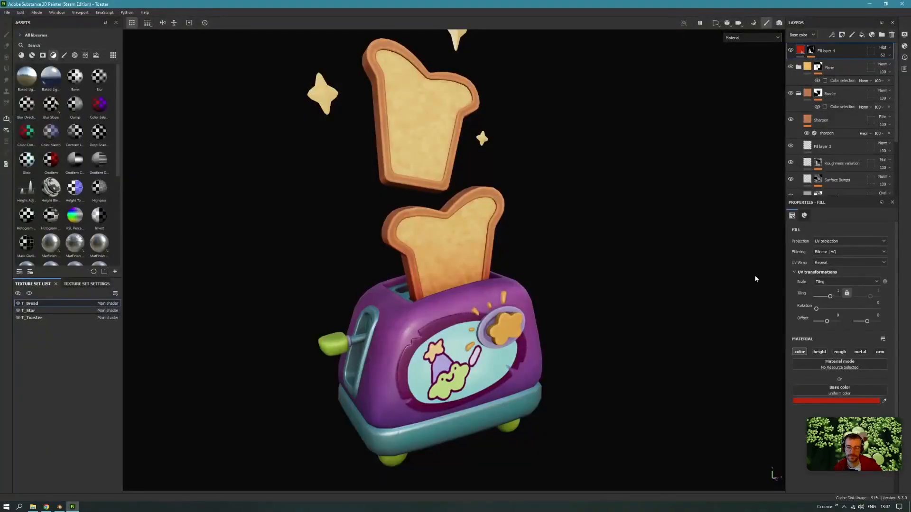
pyautogui.keyDown('alt'); pyautogui.moveTo(456, 295); pyautogui.dragTo(426, 309, button='middle'); pyautogui.keyUp('alt')
pyautogui.keyDown('alt'); pyautogui.moveTo(426, 309); pyautogui.dragTo(496, 258, button='right'); pyautogui.keyUp('alt')
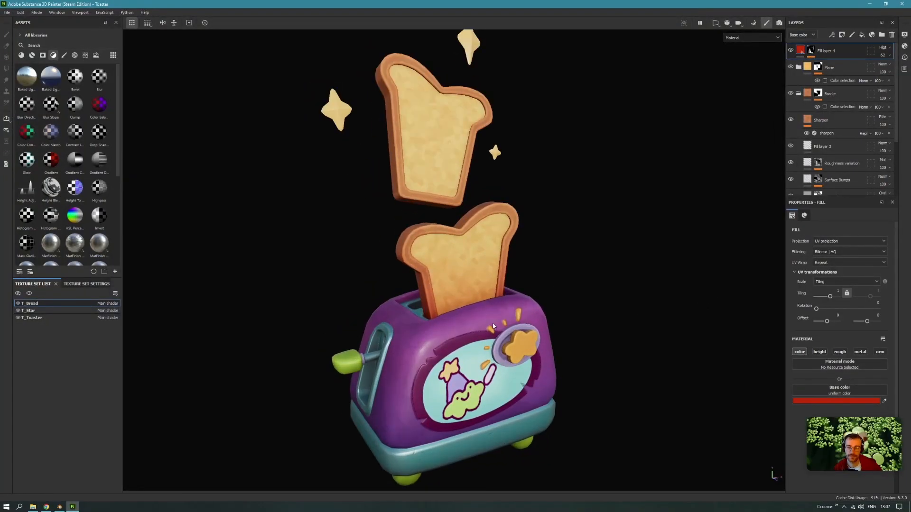
pyautogui.press('c')
pyautogui.press('c')
pyautogui.press('c')
pyautogui.press('c')
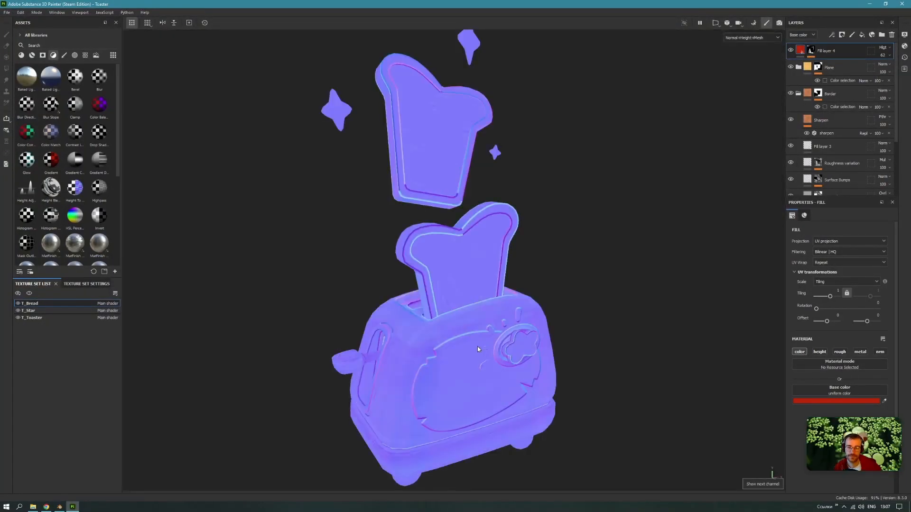
pyautogui.press('c')
pyautogui.scroll(2, 473, 313)
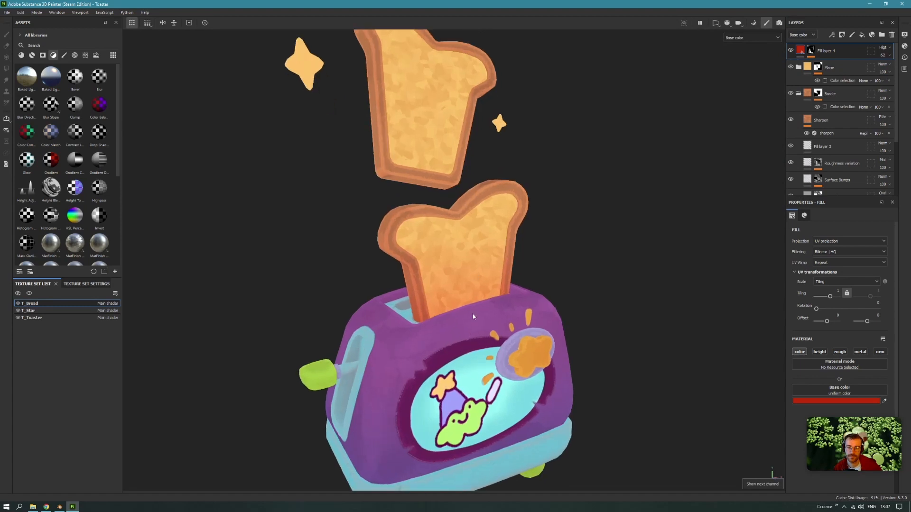
pyautogui.scroll(-3, 473, 314)
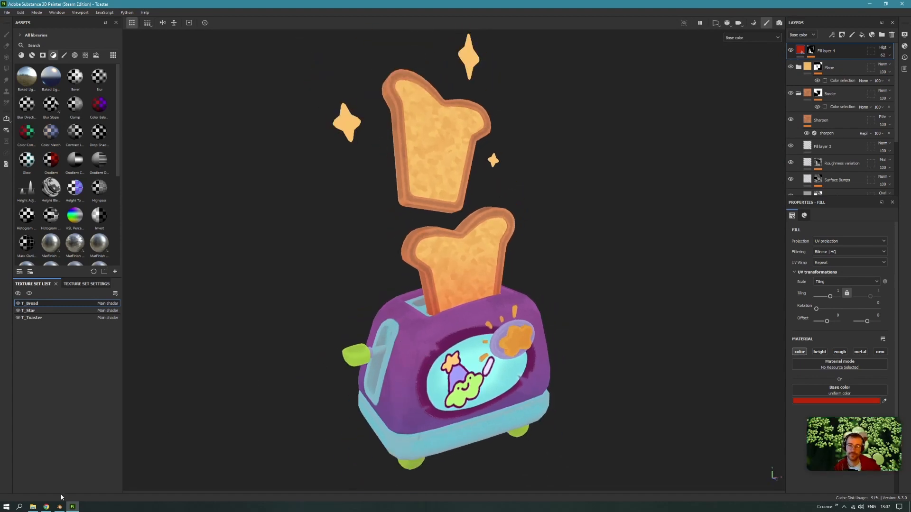
# Read the PBR checker requirement in the checklist, return to Substance 3D Painter and view the toaster in Material mode.
pyautogui.click(46, 507)
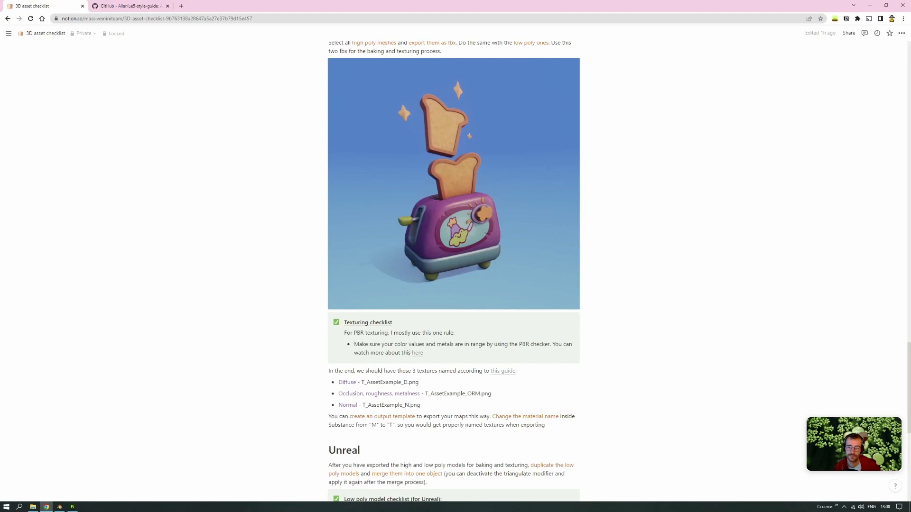
pyautogui.click(72, 506)
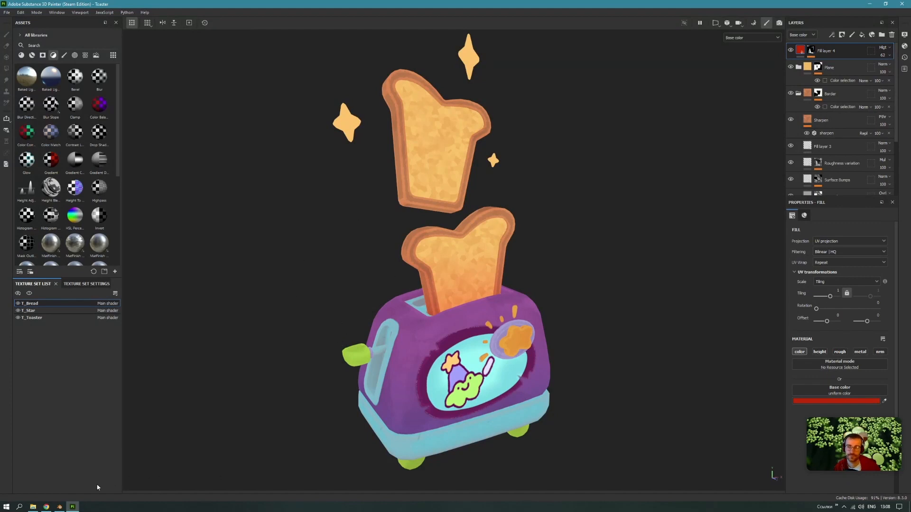
pyautogui.moveTo(60, 508)
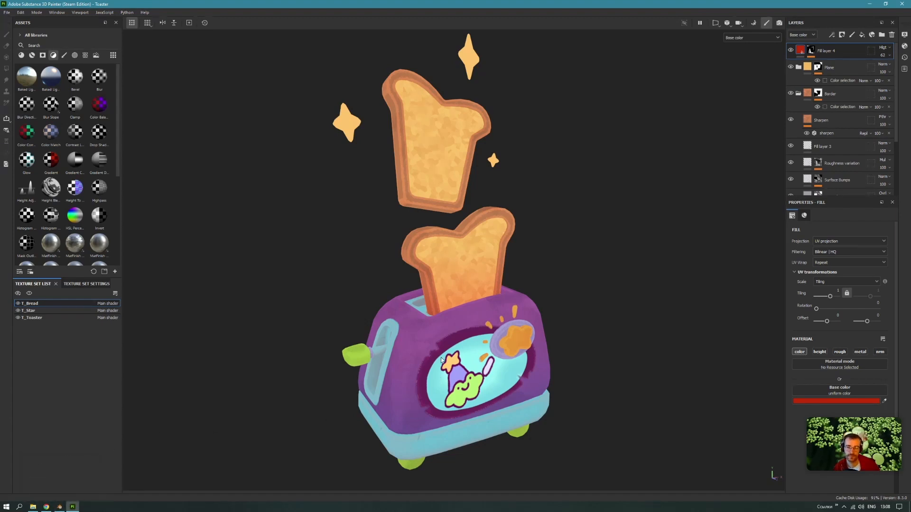
pyautogui.press('m')
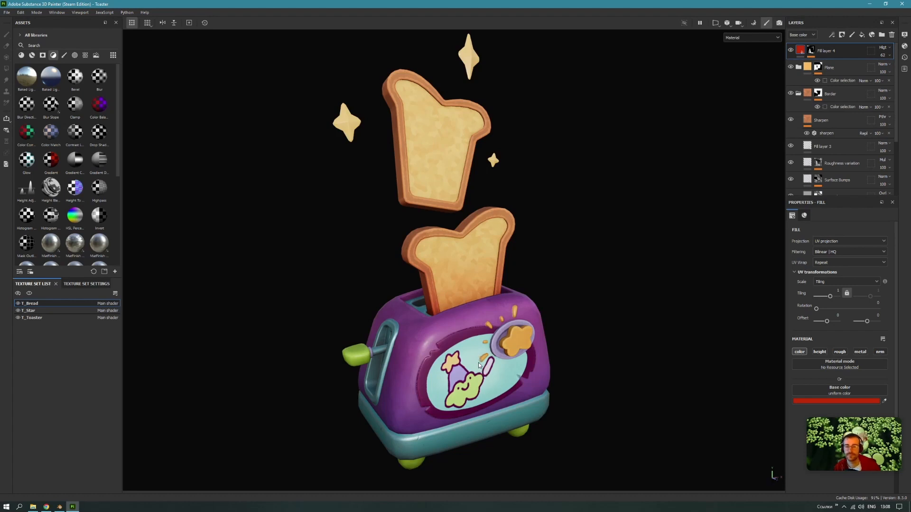
pyautogui.scroll(-2, 485, 343)
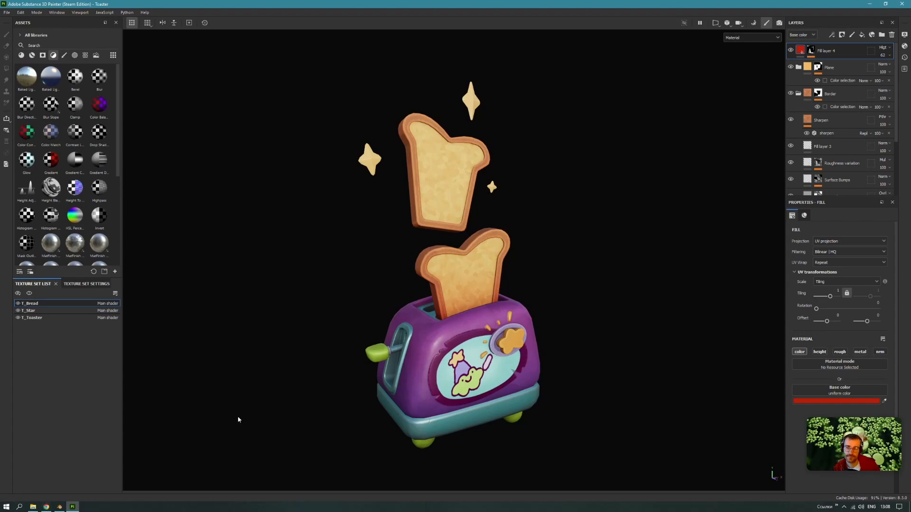
# Read the checklist's texture naming rules and compare them with the asset name tables in the GitHub style guide.
pyautogui.click(46, 507)
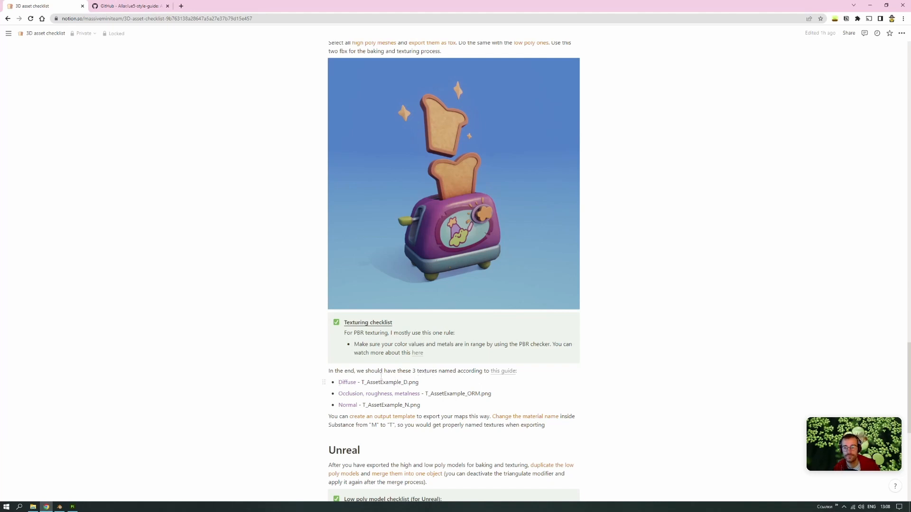
pyautogui.click(503, 372)
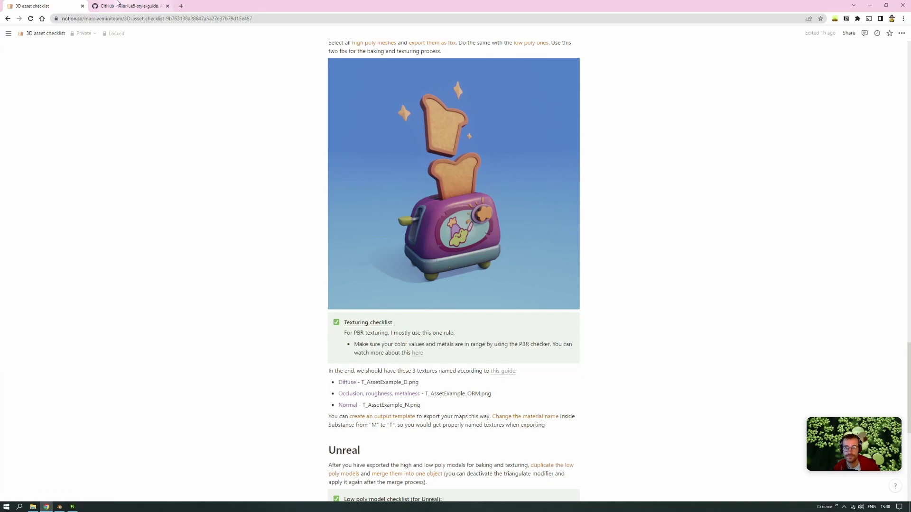
pyautogui.scroll(-3, 333, 361)
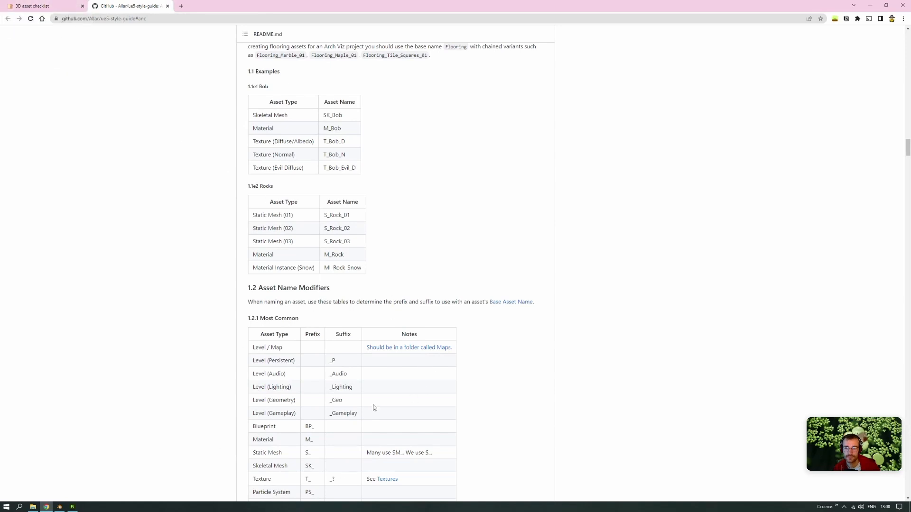
pyautogui.hotkey('ctrl', 'Tab')
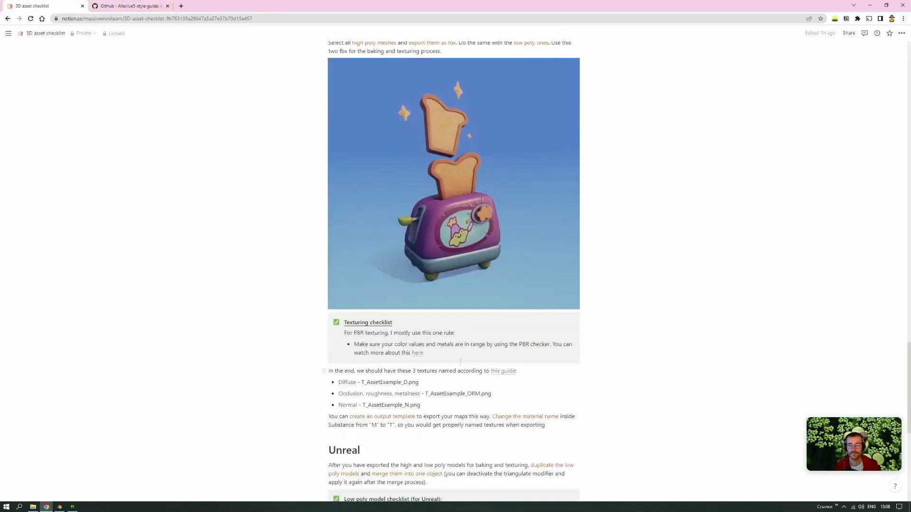
# Bring up the texture export settings in Substance 3D Painter and inspect the exported bread textures in the Cozy 3D Export folder.
pyautogui.hotkey('alt', 'Tab')
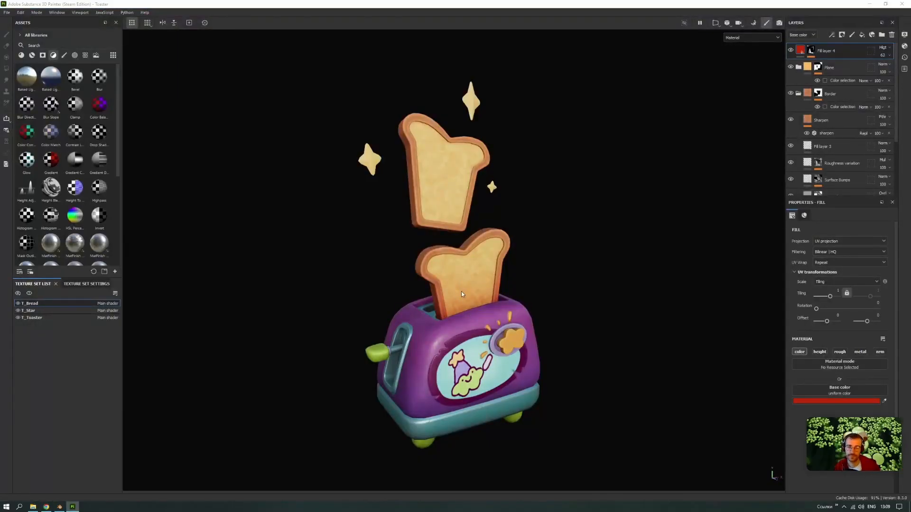
pyautogui.hotkey('ctrl', 'shift', 'e')
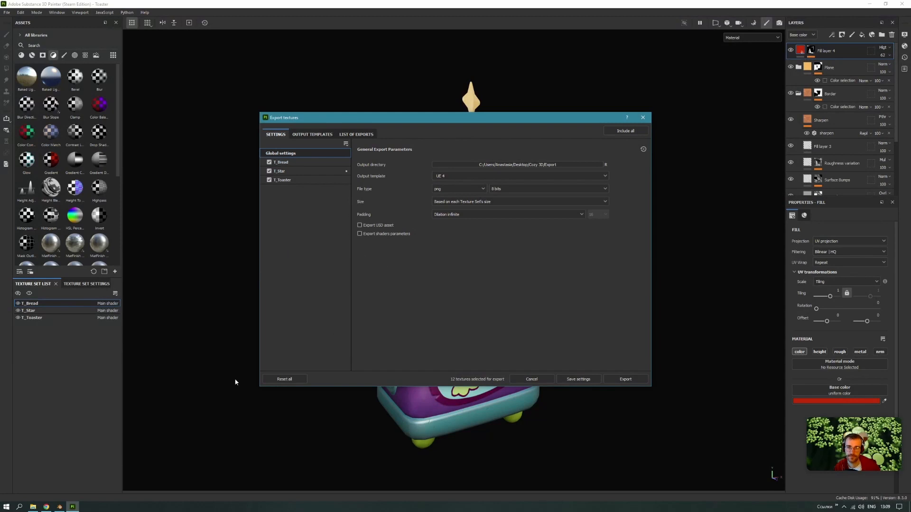
pyautogui.click(32, 507)
pyautogui.click(248, 142)
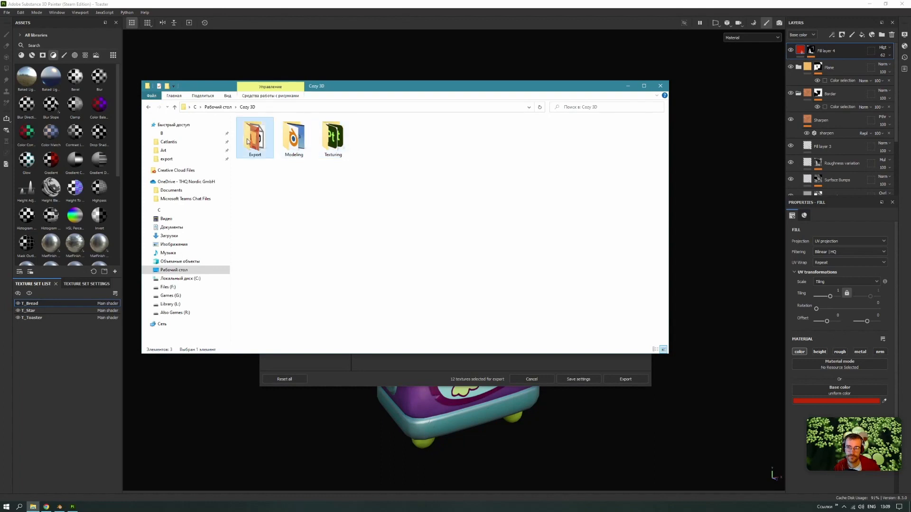
pyautogui.doubleClick(247, 141)
pyautogui.click(294, 142)
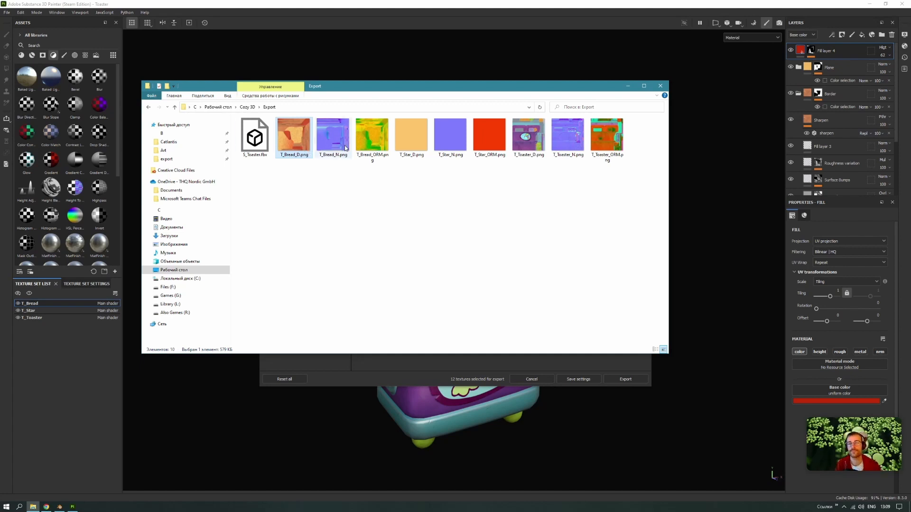
pyautogui.click(370, 144)
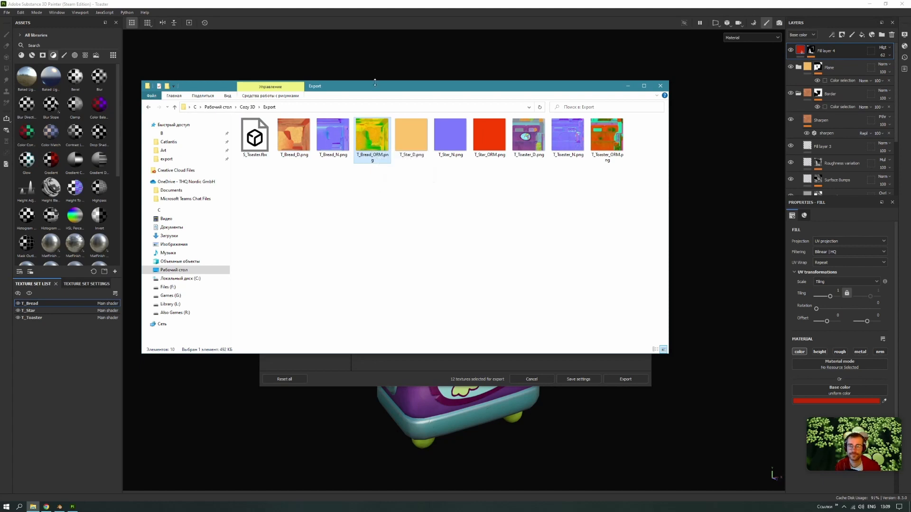
# Select the bread normal map in the Export folder and compare the exported files with the texture export settings.
pyautogui.click(326, 145)
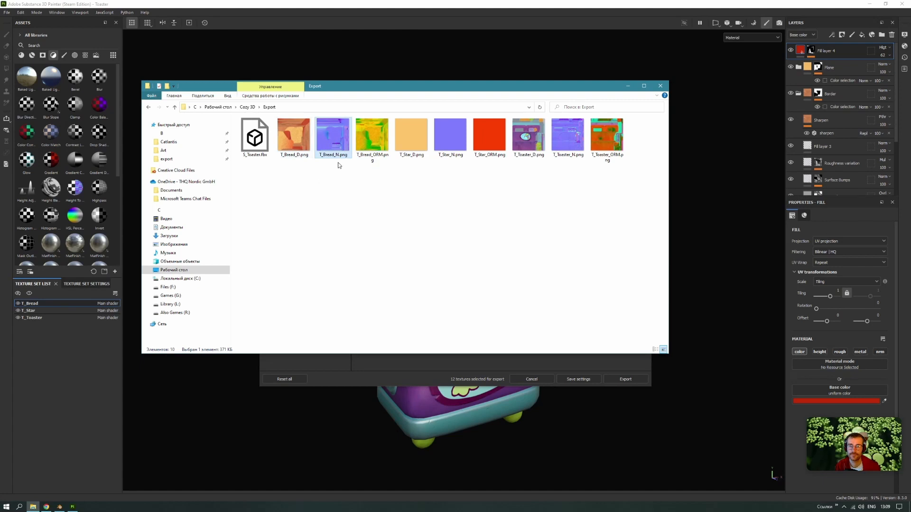
pyautogui.moveTo(403, 88); pyautogui.dragTo(345, 94)
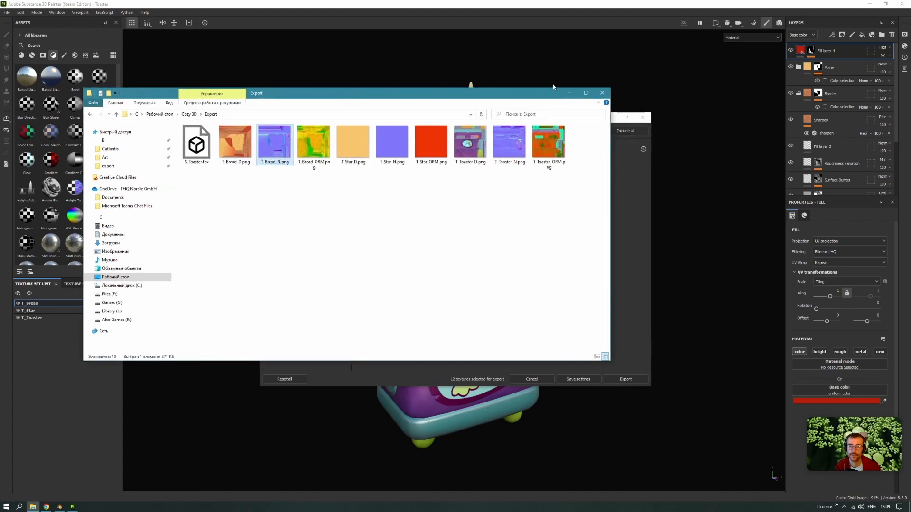
pyautogui.click(570, 93)
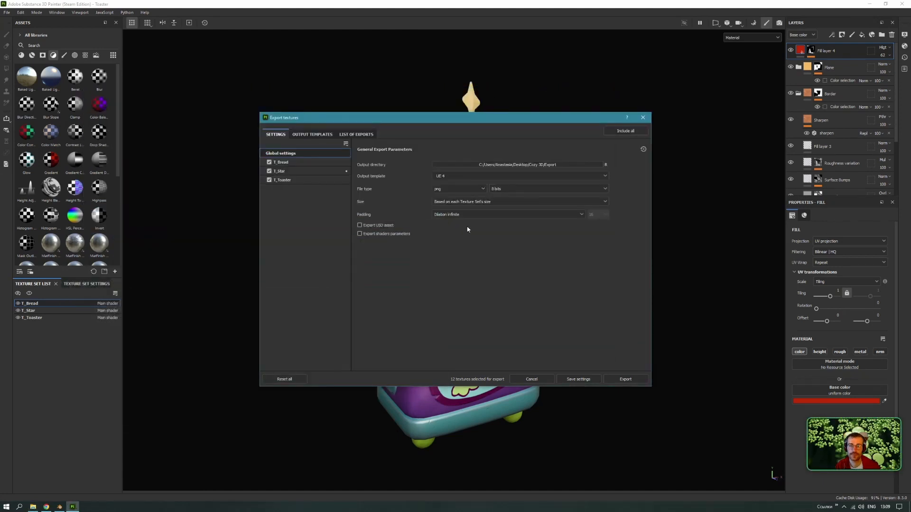
pyautogui.click(33, 508)
pyautogui.moveTo(327, 95); pyautogui.dragTo(376, 100)
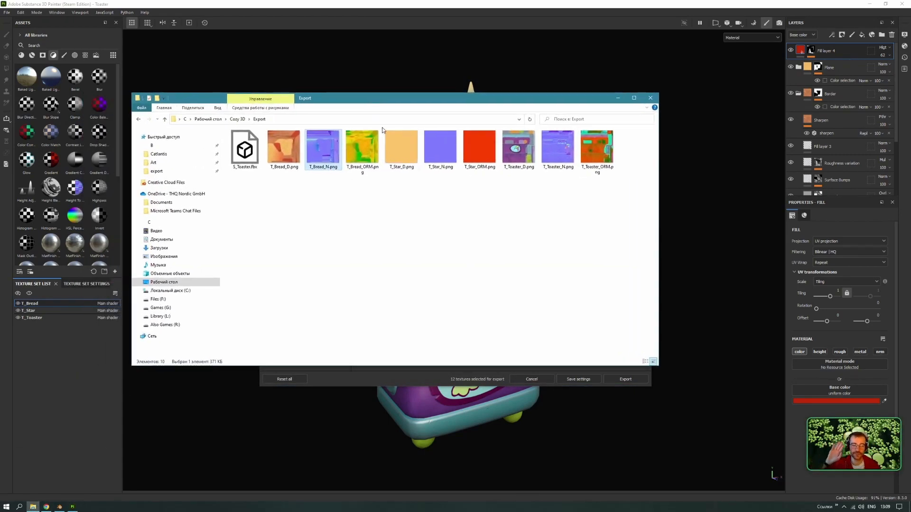
# View T_Toaster_ORM.png at full size to examine its packed channels, and return to the Export folder.
pyautogui.click(372, 161)
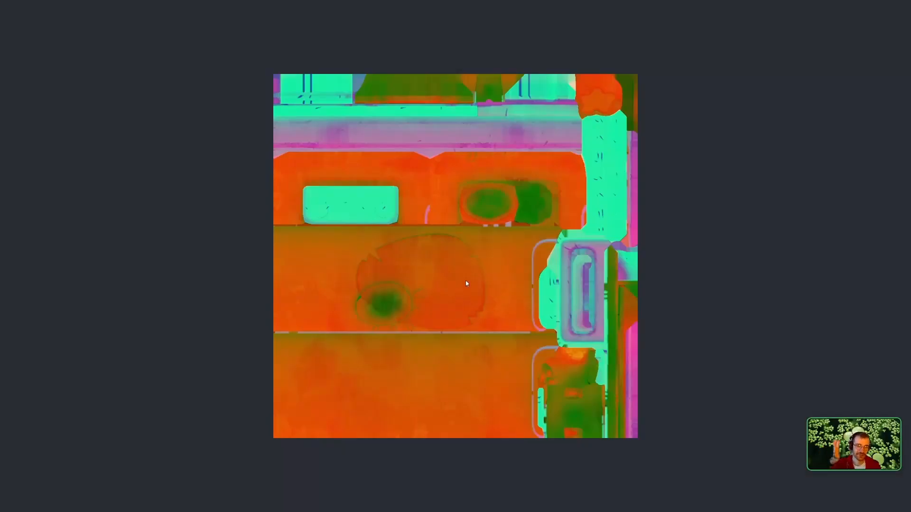
pyautogui.doubleClick(466, 280)
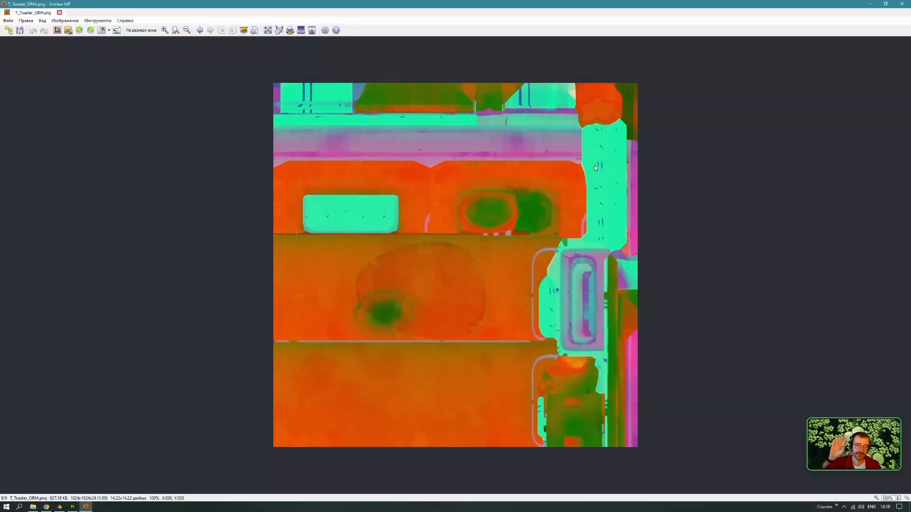
pyautogui.click(903, 4)
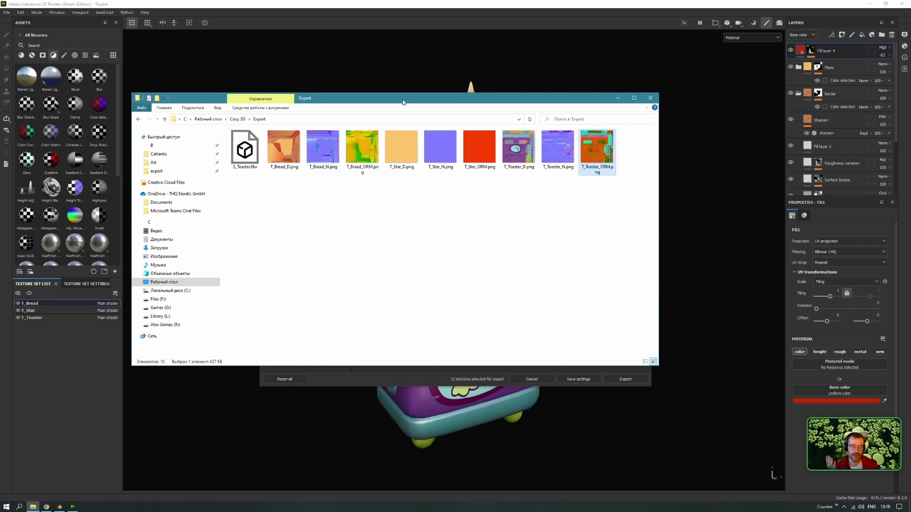
pyautogui.moveTo(403, 102); pyautogui.dragTo(409, 107)
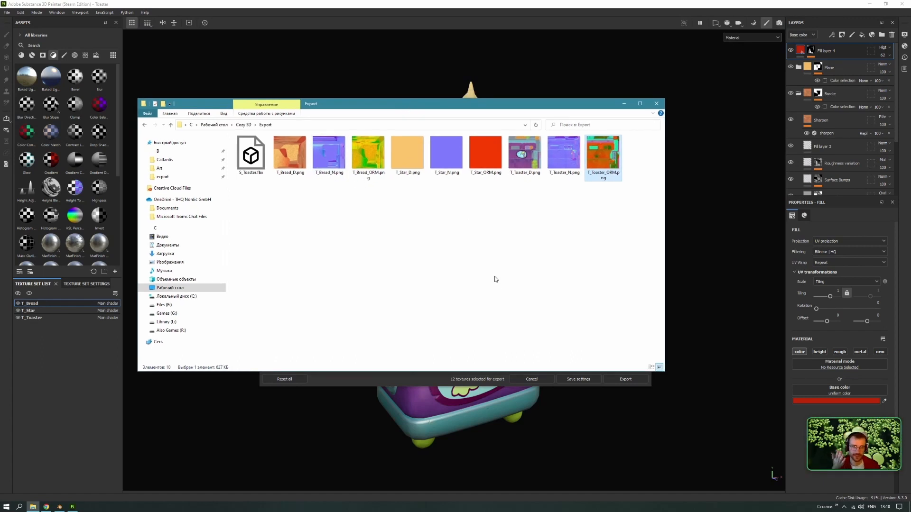
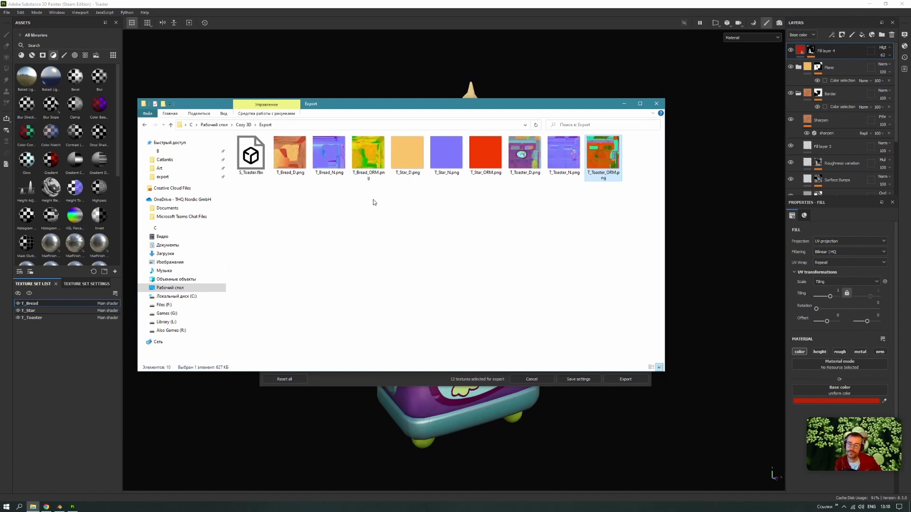
# Check the bread ORM and diffuse file names against the texture export settings, and close the settings.
pyautogui.click(362, 162)
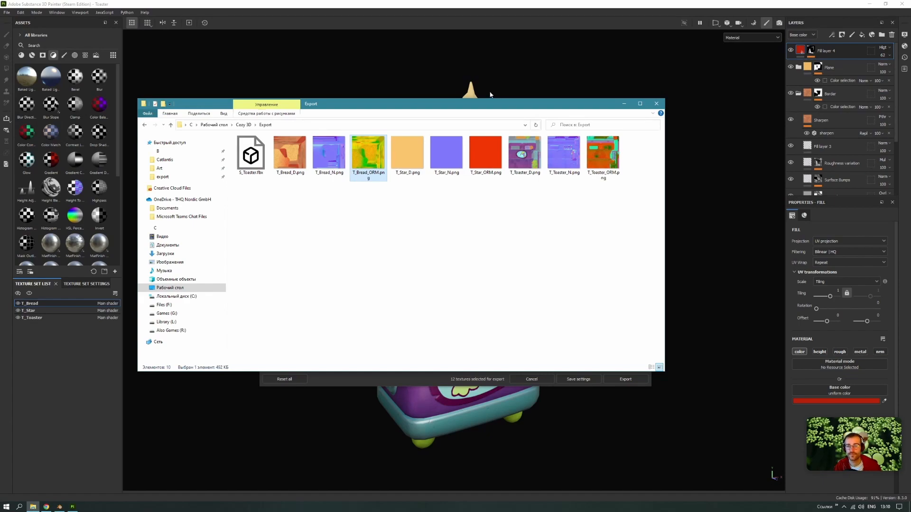
pyautogui.hotkey('alt', 'Tab')
pyautogui.scroll(-1, 453, 266)
pyautogui.hotkey('alt', 'Tab')
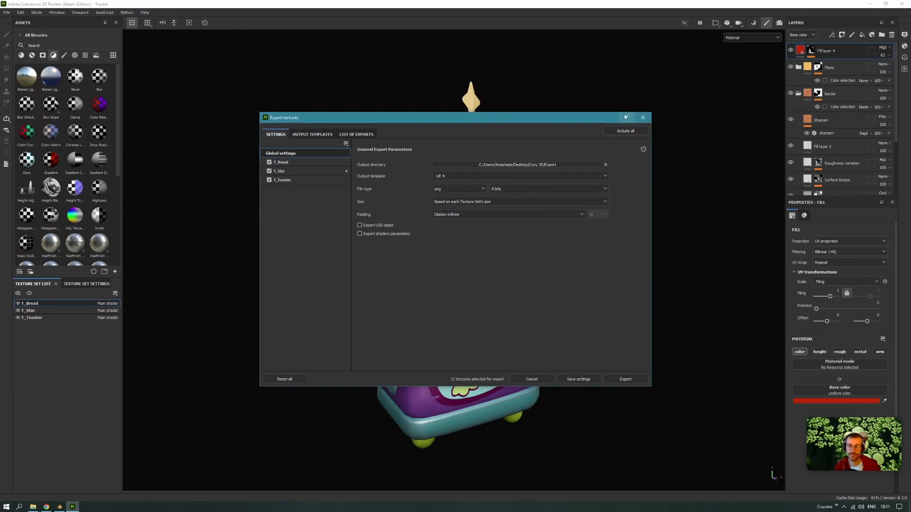
pyautogui.moveTo(624, 114); pyautogui.dragTo(583, 108)
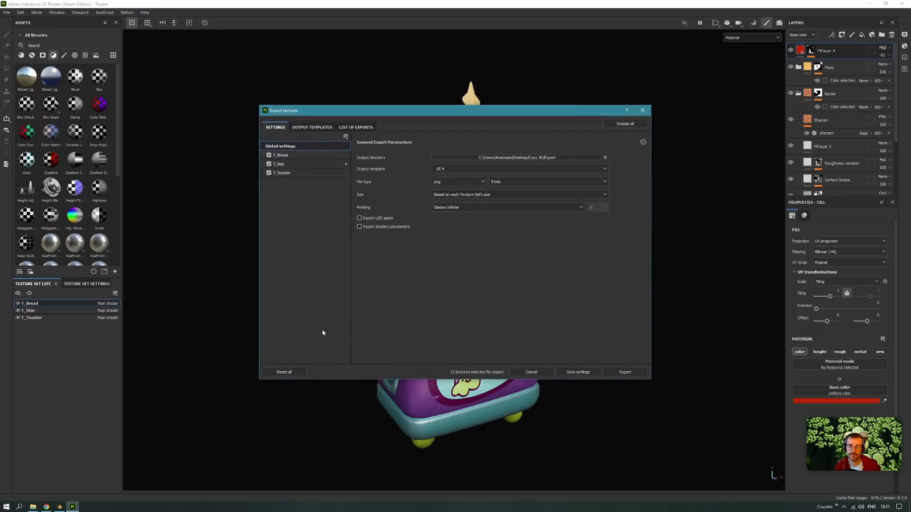
pyautogui.click(33, 507)
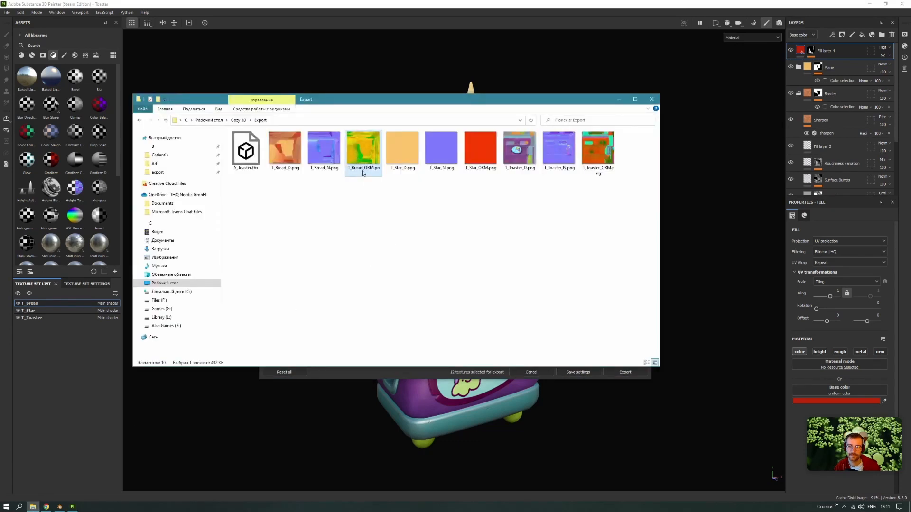
pyautogui.moveTo(363, 174)
pyautogui.click(285, 152)
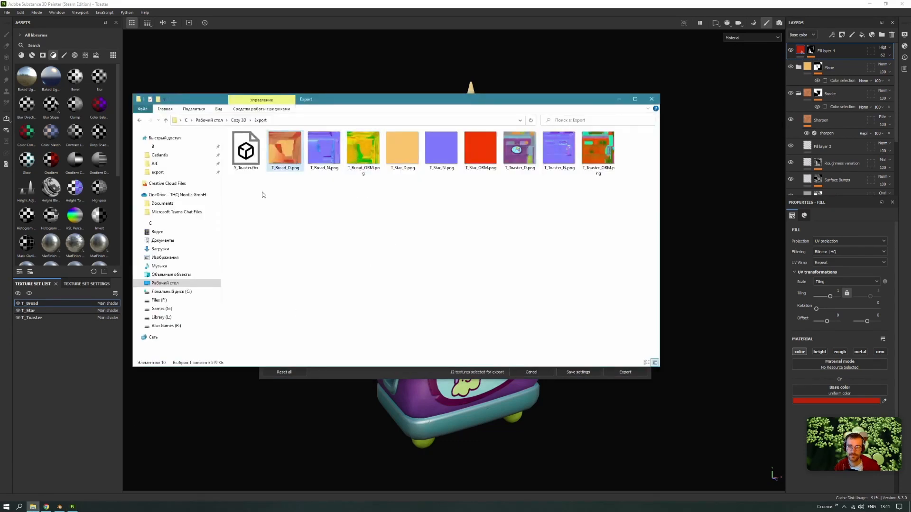
pyautogui.click(619, 99)
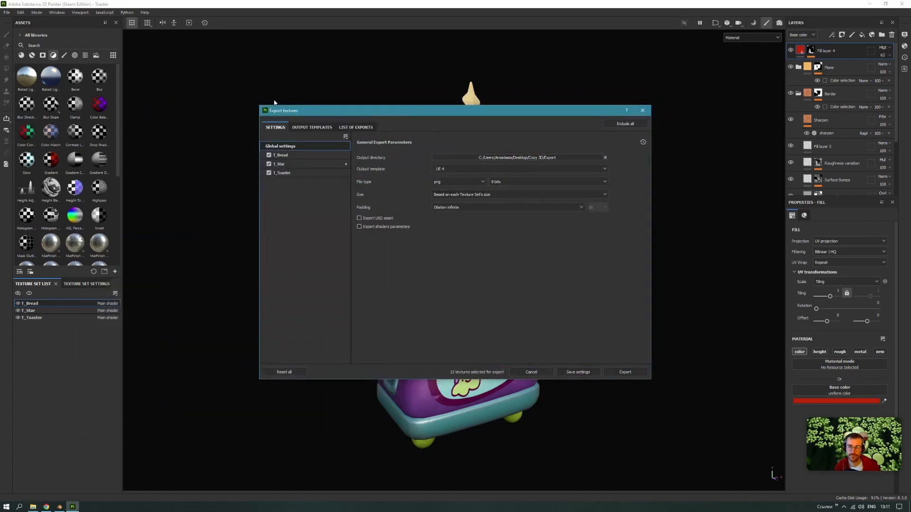
pyautogui.click(644, 112)
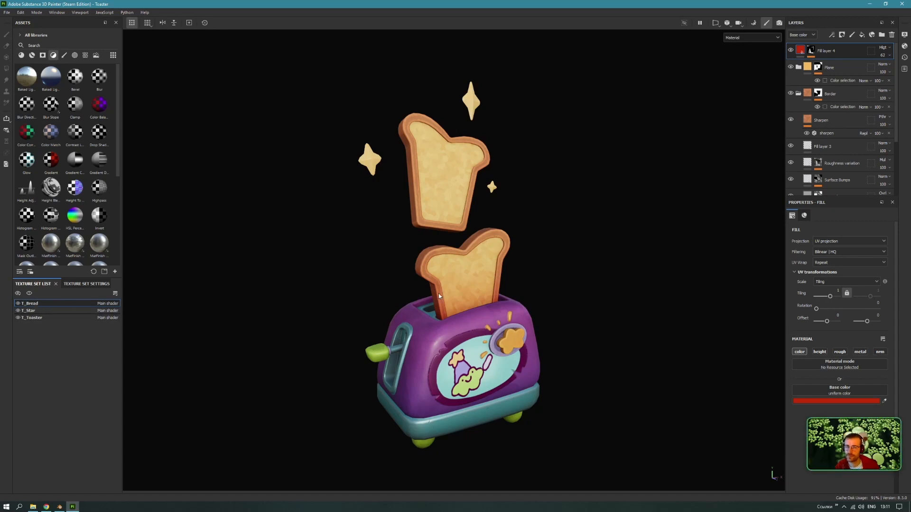
# Reopen the texture export settings, inspect the output map naming in the Amazon Lumberyard template, and close them.
pyautogui.hotkey('ctrl', 'shift', 'e')
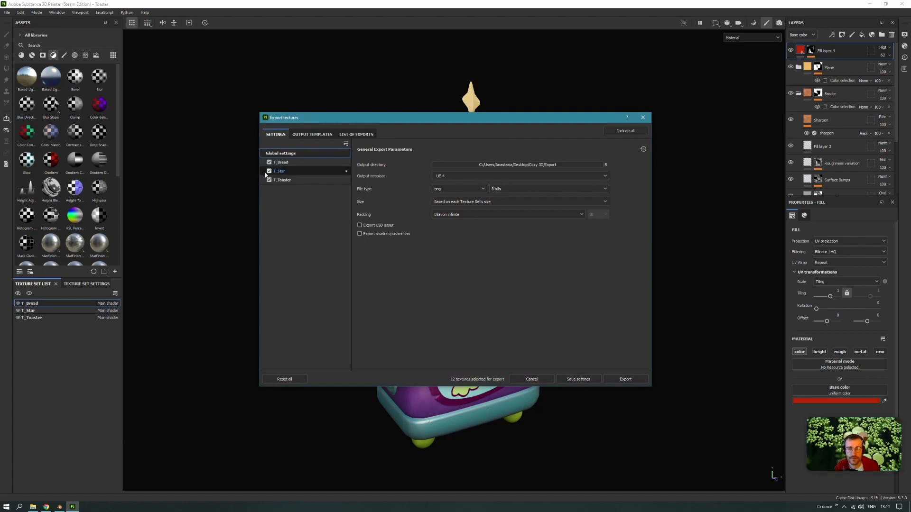
pyautogui.click(312, 134)
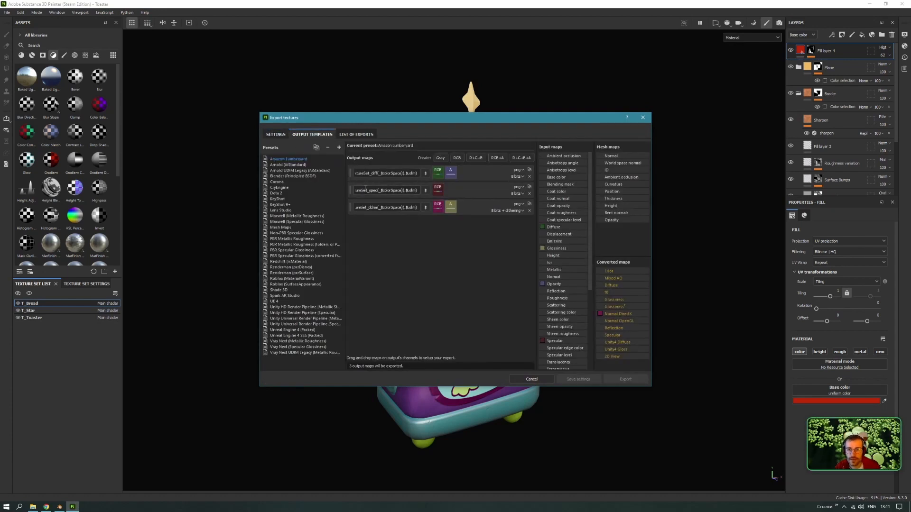
pyautogui.click(276, 135)
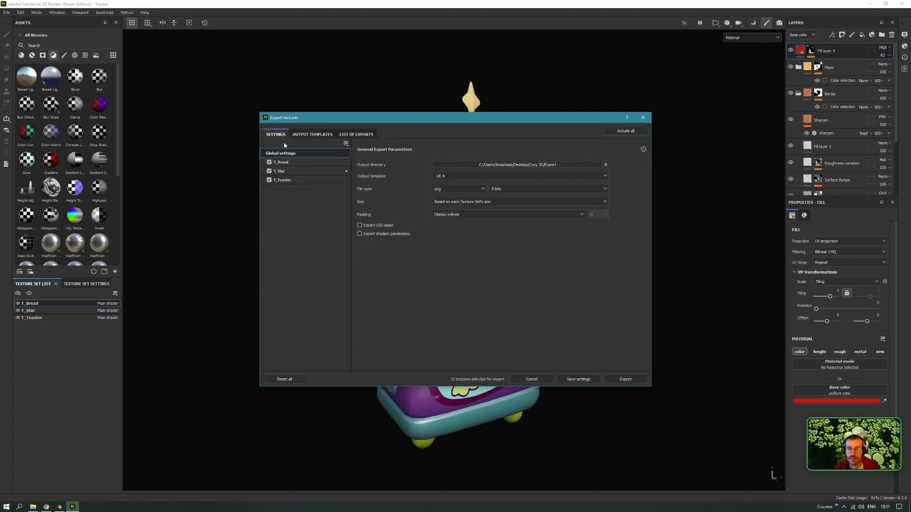
pyautogui.click(311, 135)
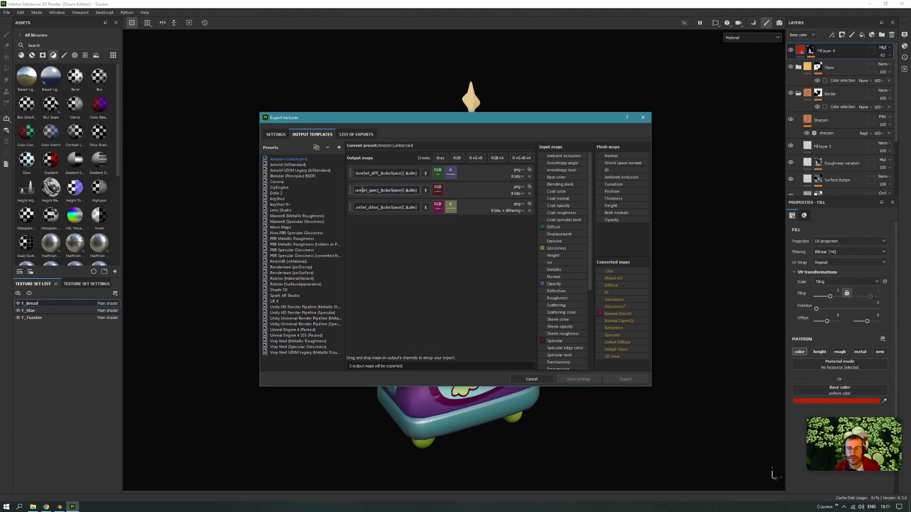
pyautogui.press('Home')
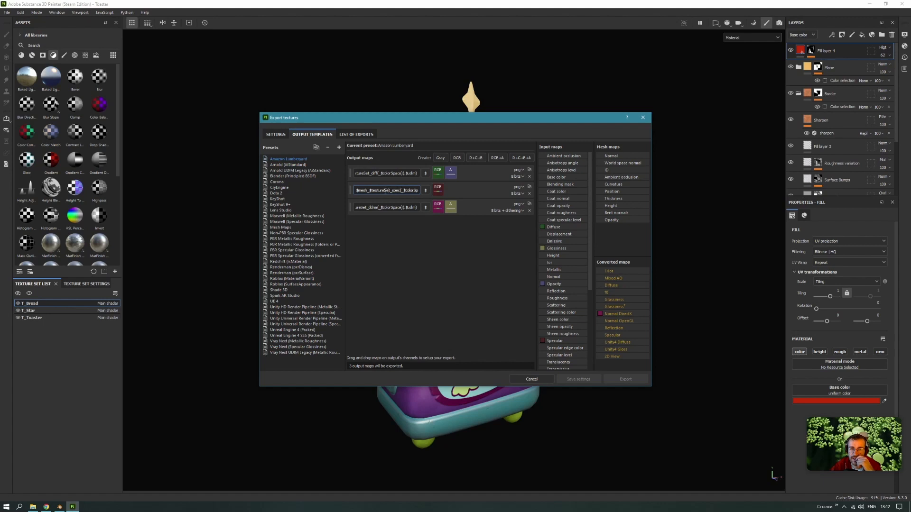
pyautogui.click(378, 173)
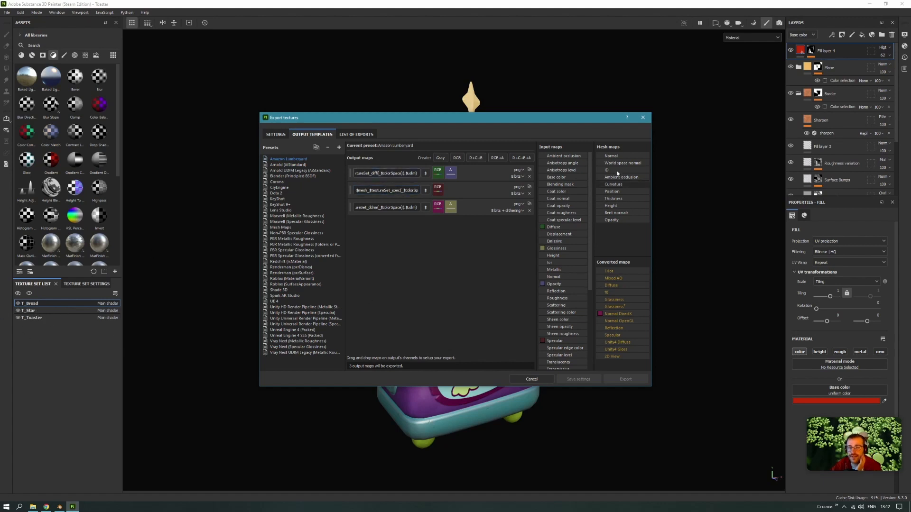
pyautogui.moveTo(617, 118); pyautogui.dragTo(606, 119)
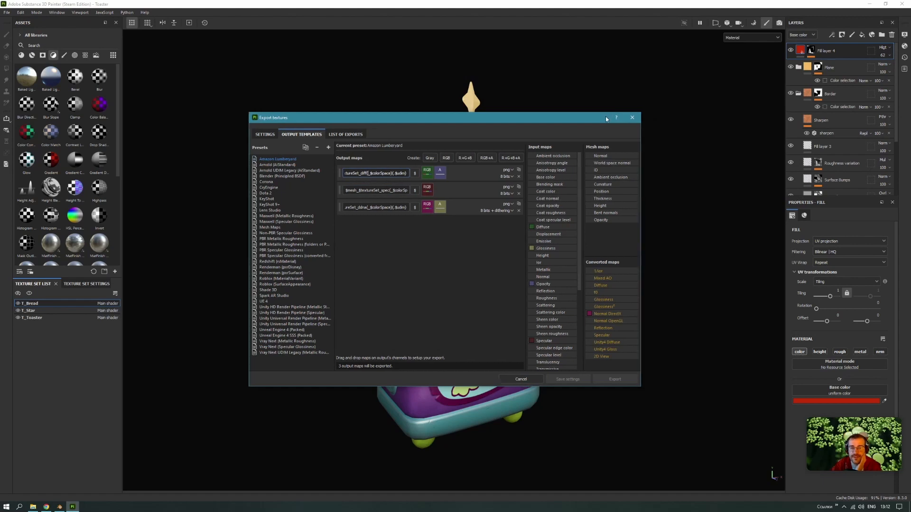
pyautogui.click(632, 118)
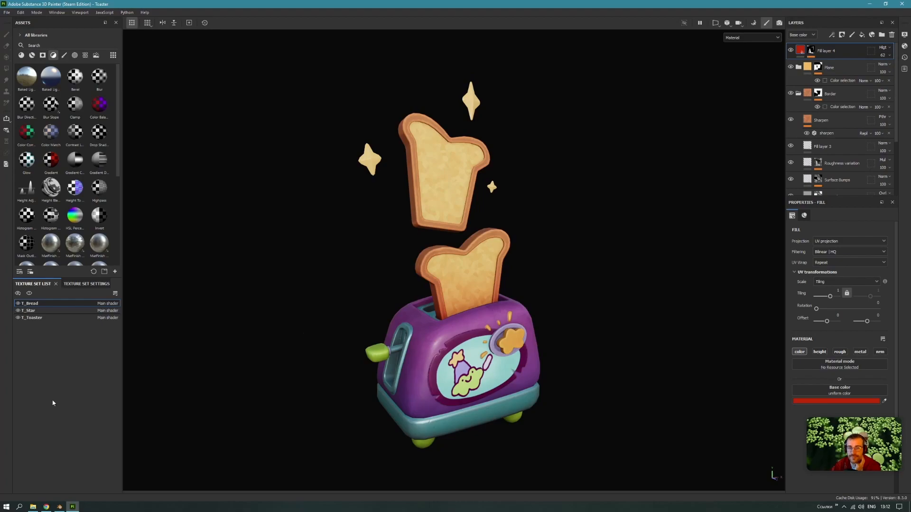
# Return to the 3D asset checklist and read its Unreal section with the low poly model requirements.
pyautogui.click(47, 507)
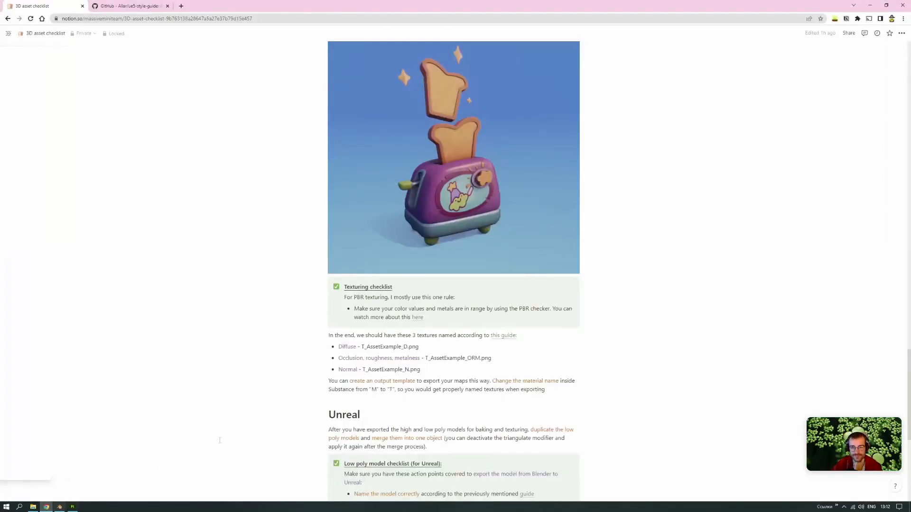
pyautogui.scroll(-2, 432, 377)
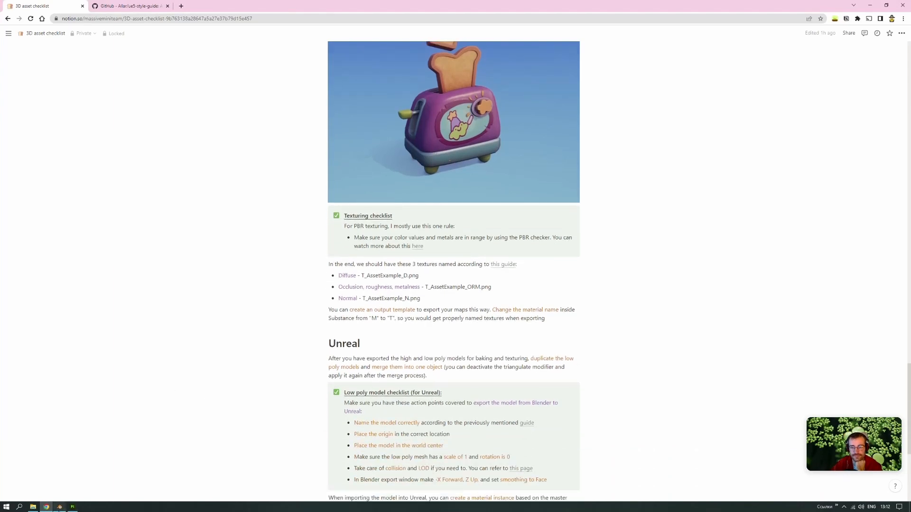
pyautogui.scroll(-2, 49, 493)
# Switch to Blender and look over the low poly toaster model and its Low_Baking objects.
pyautogui.click(59, 507)
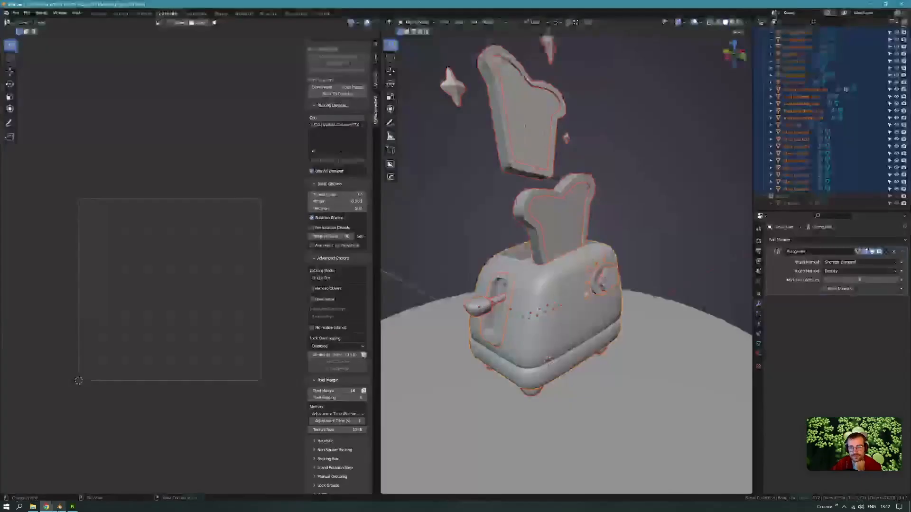
pyautogui.moveTo(597, 299); pyautogui.dragTo(579, 307, button='middle')
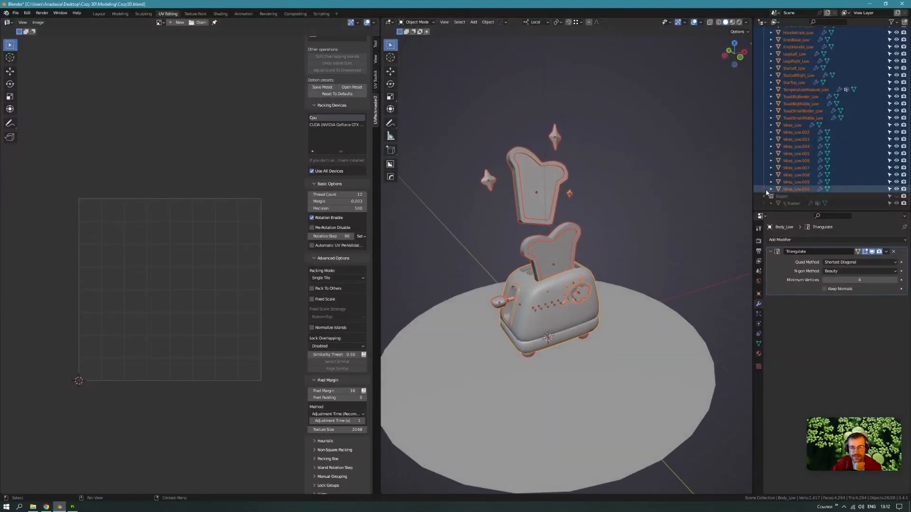
pyautogui.scroll(3, 830, 142)
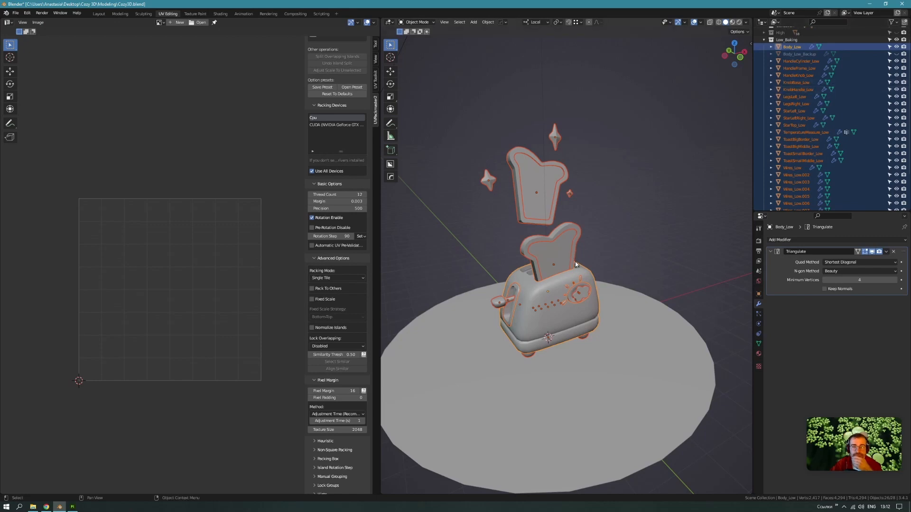
pyautogui.moveTo(575, 261); pyautogui.dragTo(511, 324, button='middle')
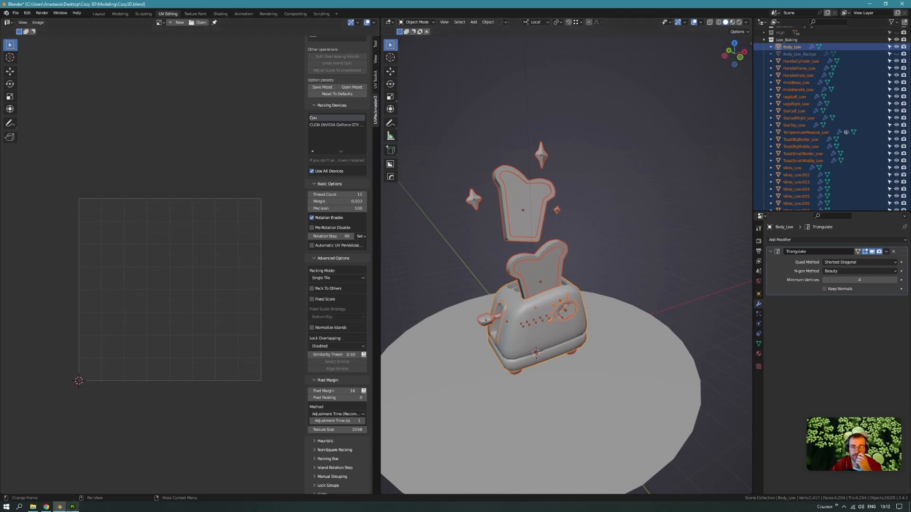
pyautogui.hotkey('alt', 'Tab')
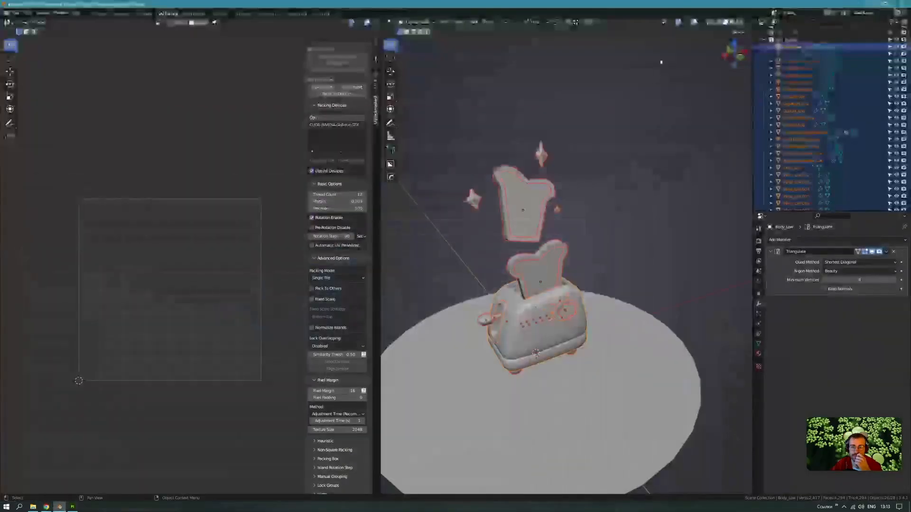
pyautogui.hotkey('alt', 'Tab')
# Hide and show the Low_Baking collection again, and select HandleCylinder_Low inside it.
pyautogui.click(771, 41)
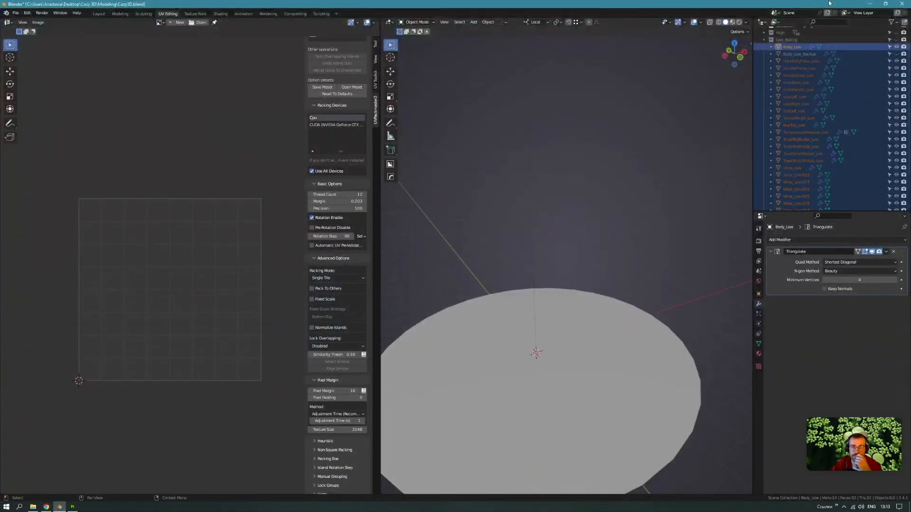
pyautogui.click(765, 40)
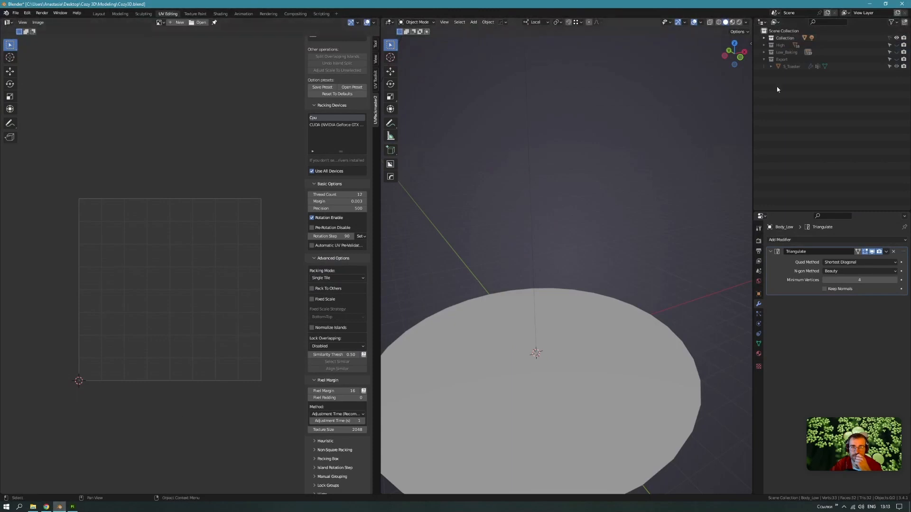
pyautogui.click(897, 51)
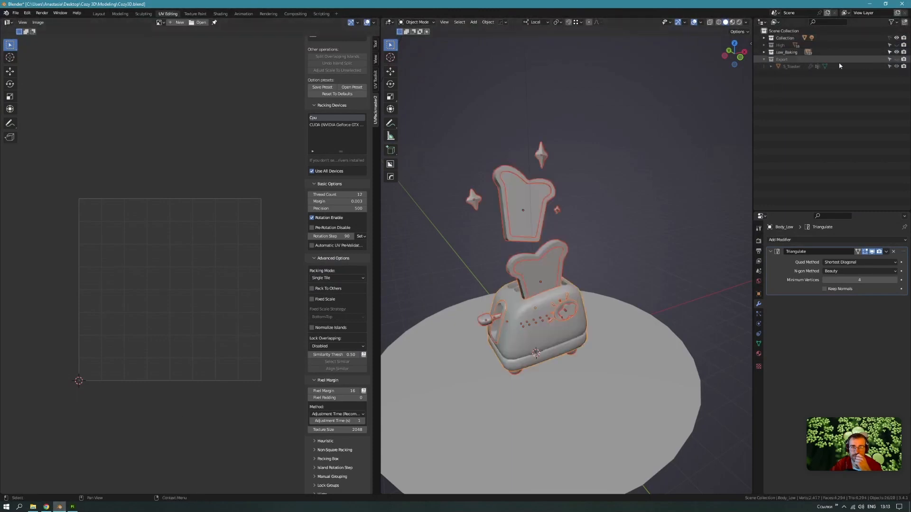
pyautogui.click(765, 52)
pyautogui.click(797, 74)
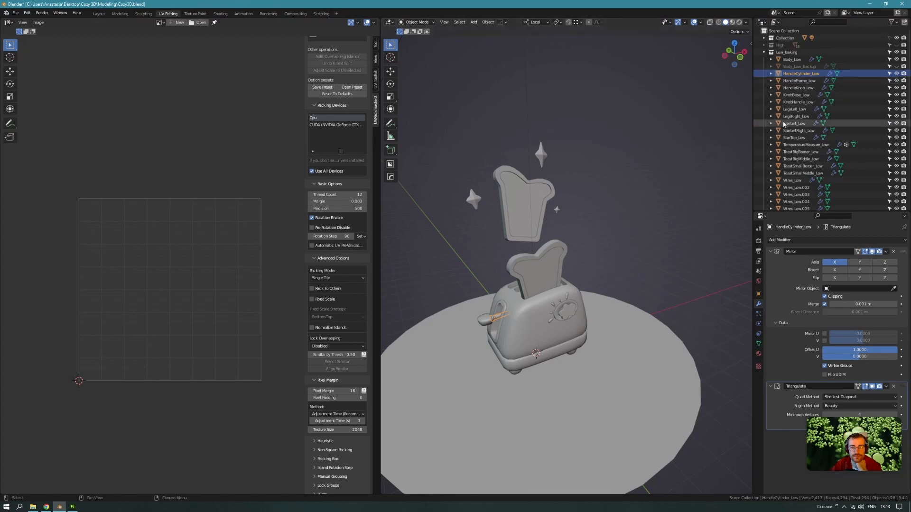
# Hide the Low_Baking collection and show the Export collection instead, with its S_Toaster model selected and framed.
pyautogui.keyDown('shift'); pyautogui.moveTo(479, 318); pyautogui.dragTo(493, 298, button='middle'); pyautogui.keyUp('shift')
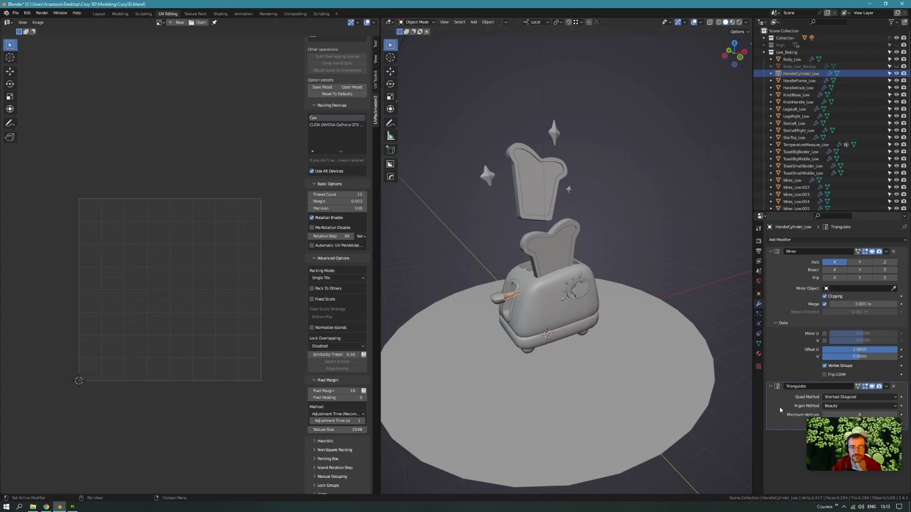
pyautogui.click(612, 282)
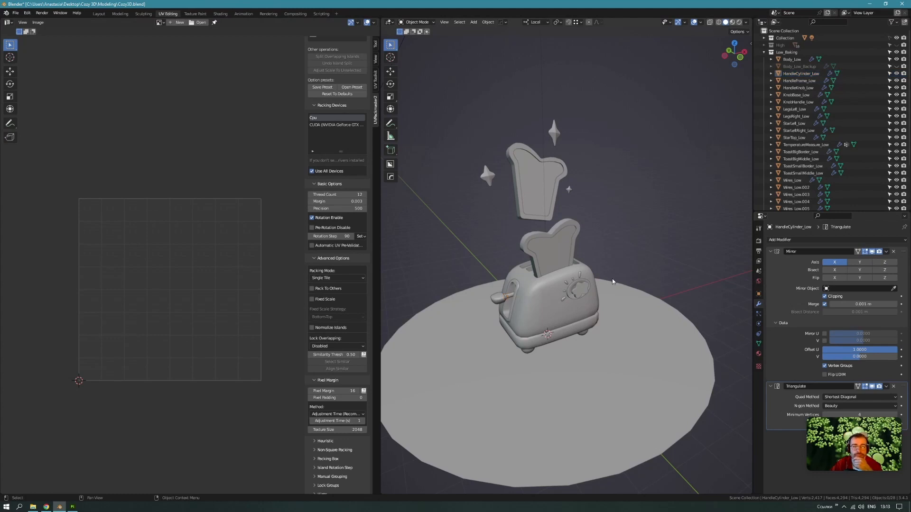
pyautogui.moveTo(612, 281); pyautogui.dragTo(568, 276, button='middle')
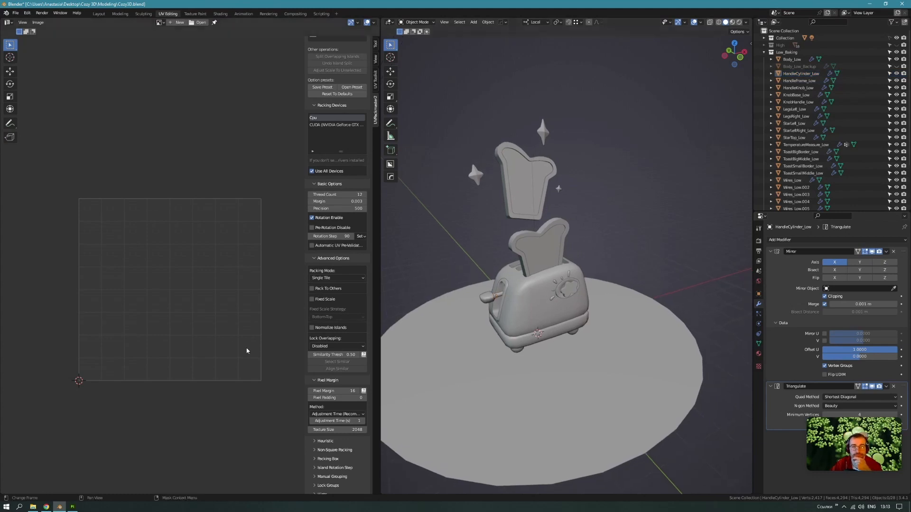
pyautogui.click(763, 53)
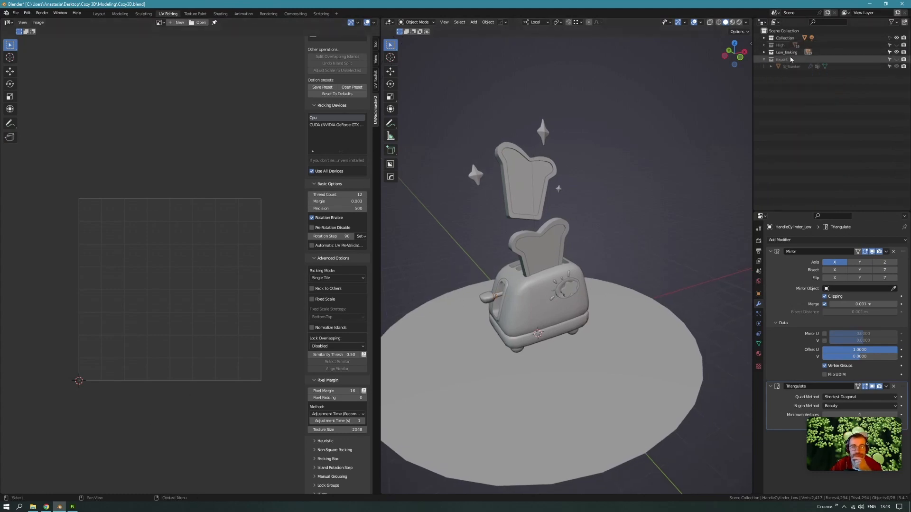
pyautogui.click(897, 52)
pyautogui.click(896, 59)
pyautogui.click(790, 68)
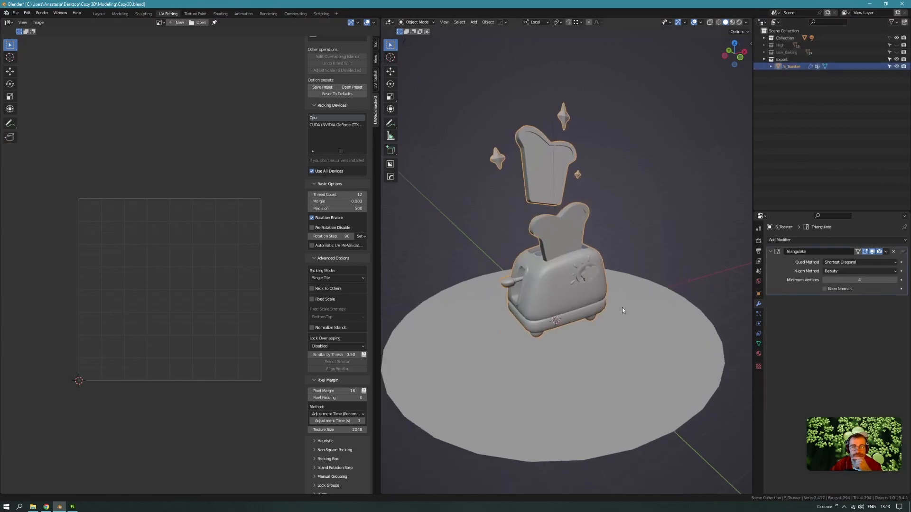
pyautogui.press('KP_Decimal')
# Switch to the browser and reread the low poly model checklist for Unreal, glancing back at the toaster in Blender.
pyautogui.click(46, 507)
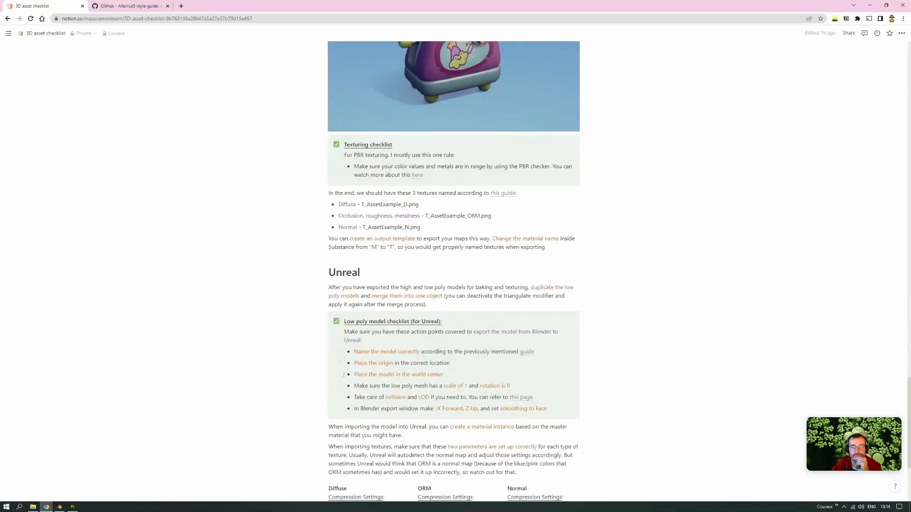
pyautogui.click(59, 507)
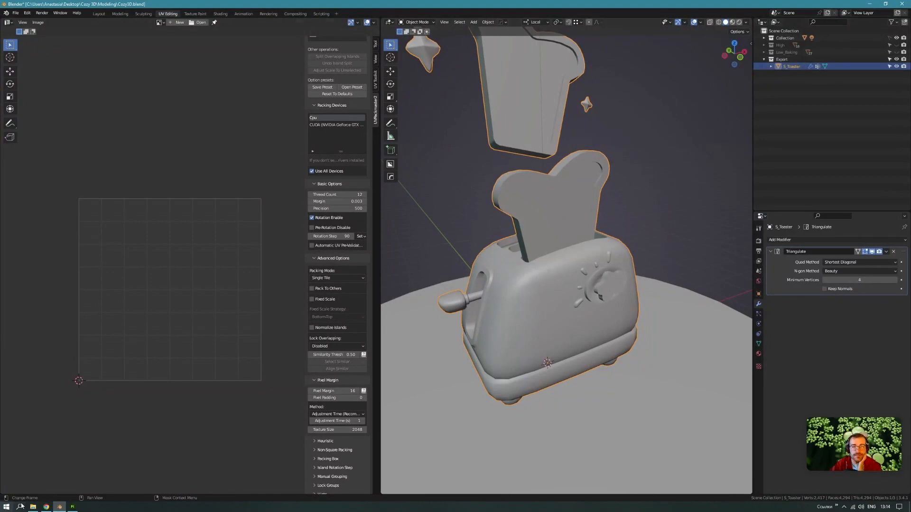
pyautogui.click(47, 508)
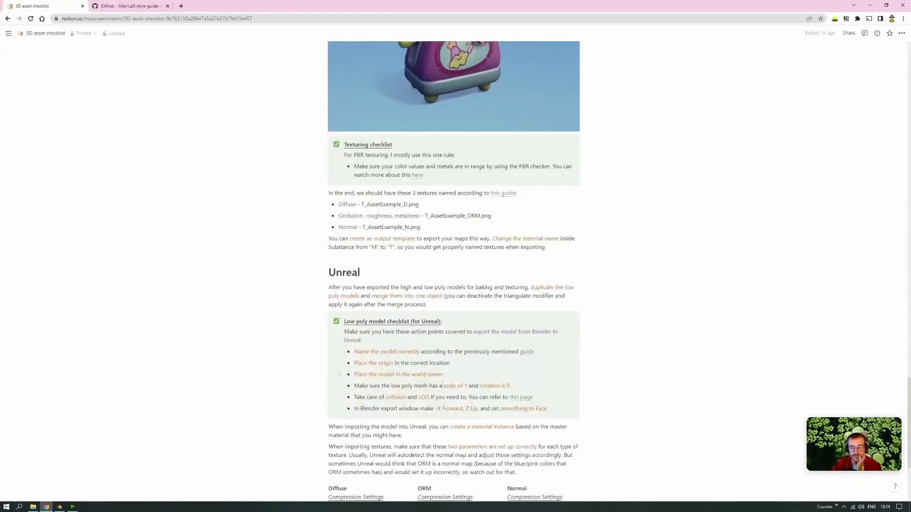
# Return to Blender and examine the toaster's origin and placement at the world center, up close in front view.
pyautogui.click(58, 507)
pyautogui.scroll(-3, 522, 346)
pyautogui.moveTo(597, 349); pyautogui.dragTo(570, 312, button='middle')
pyautogui.press('KP_1')
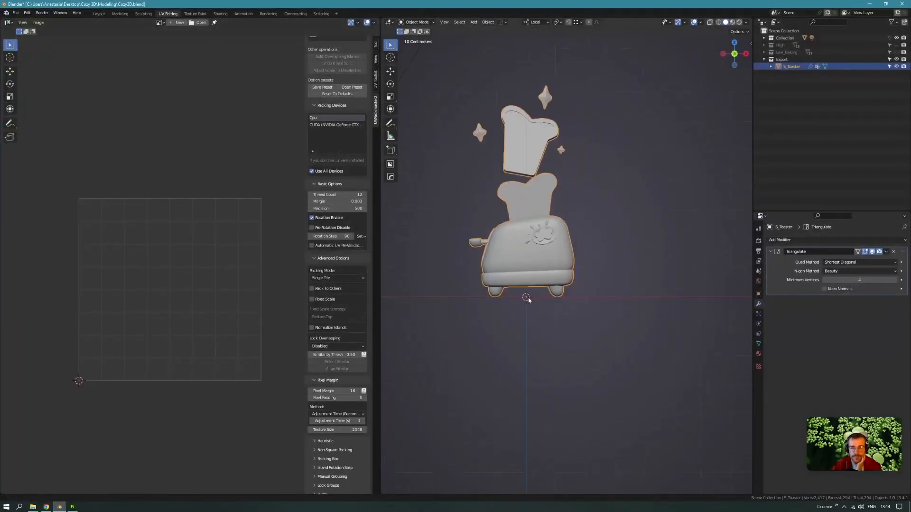
pyautogui.scroll(5, 563, 299)
pyautogui.scroll(2, 563, 298)
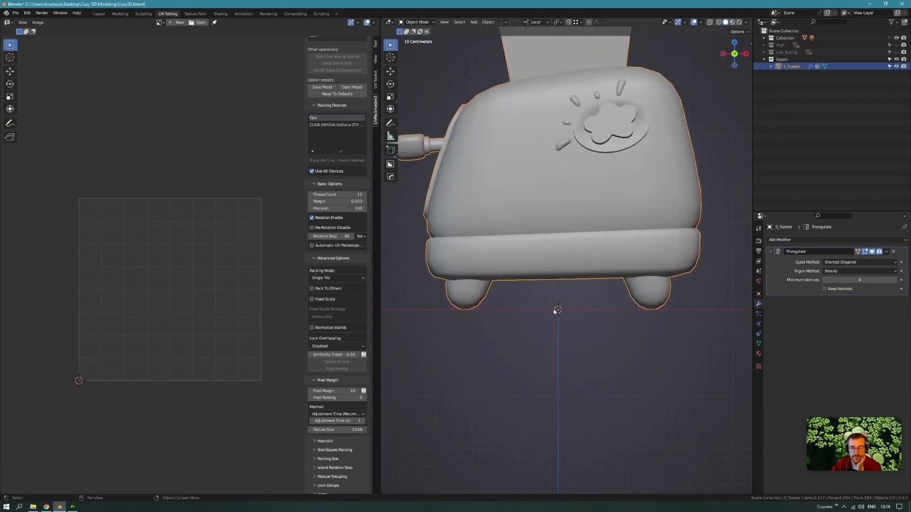
pyautogui.scroll(-5, 558, 310)
pyautogui.moveTo(562, 318)
pyautogui.mouseDown(button='middle')
pyautogui.moveTo(591, 283)
pyautogui.moveTo(566, 291)
pyautogui.moveTo(565, 319)
pyautogui.mouseUp(button='middle')
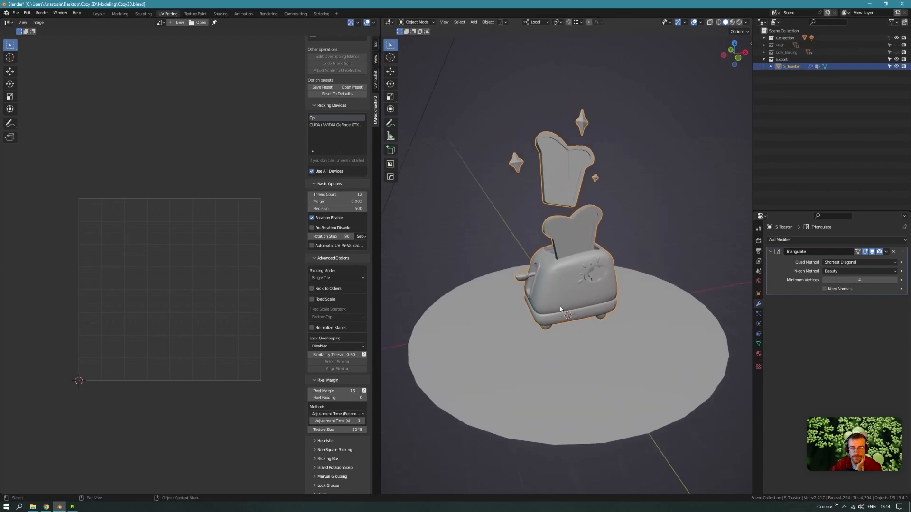
pyautogui.scroll(-2, 582, 297)
pyautogui.moveTo(579, 281); pyautogui.dragTo(577, 287, button='middle')
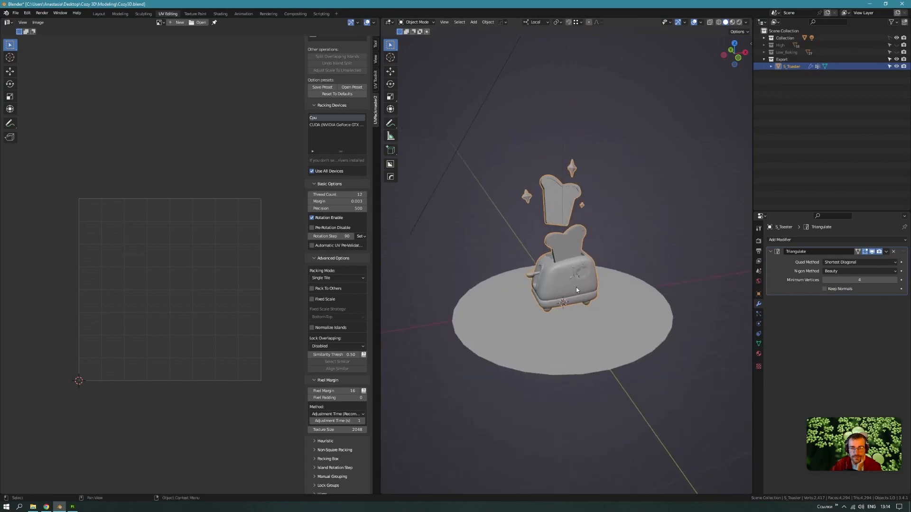
# Display the toaster's location, rotation and scale values and compare them with the Unreal checklist in the browser.
pyautogui.press('n')
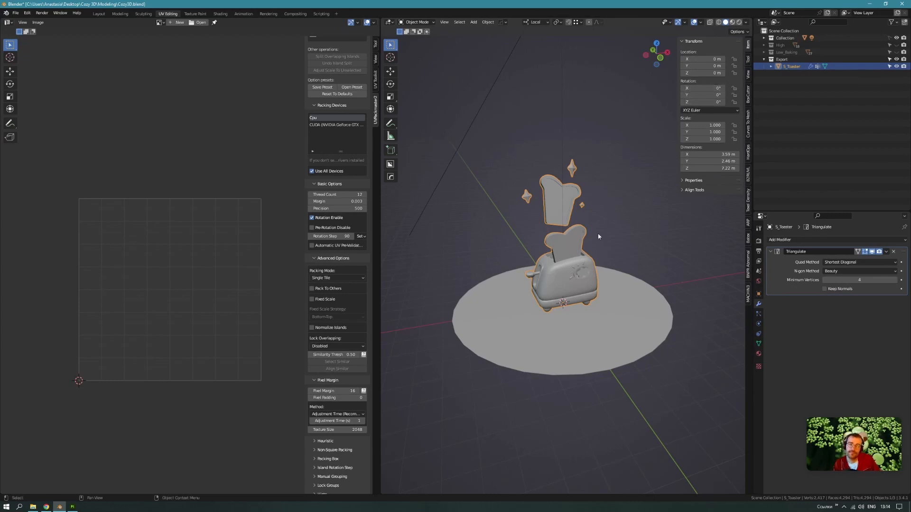
pyautogui.click(46, 506)
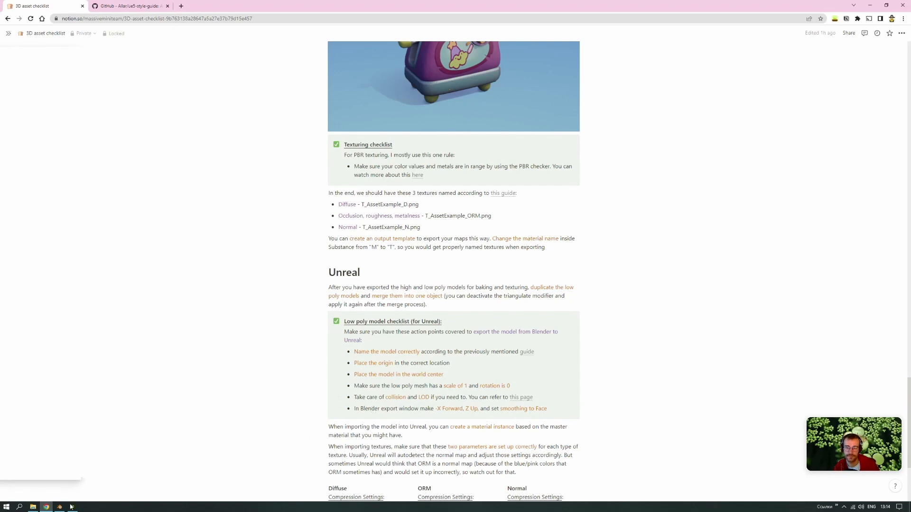
pyautogui.click(59, 507)
pyautogui.moveTo(581, 253); pyautogui.dragTo(579, 283, button='middle')
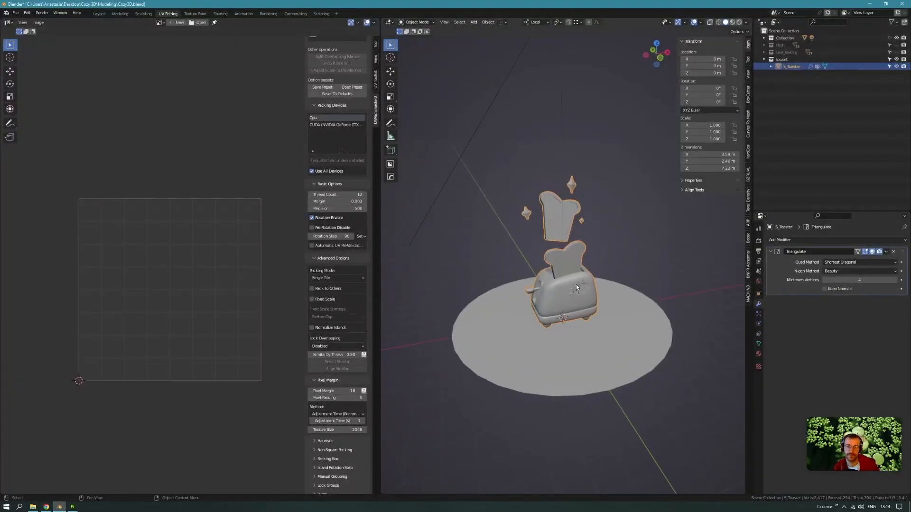
pyautogui.click(627, 265)
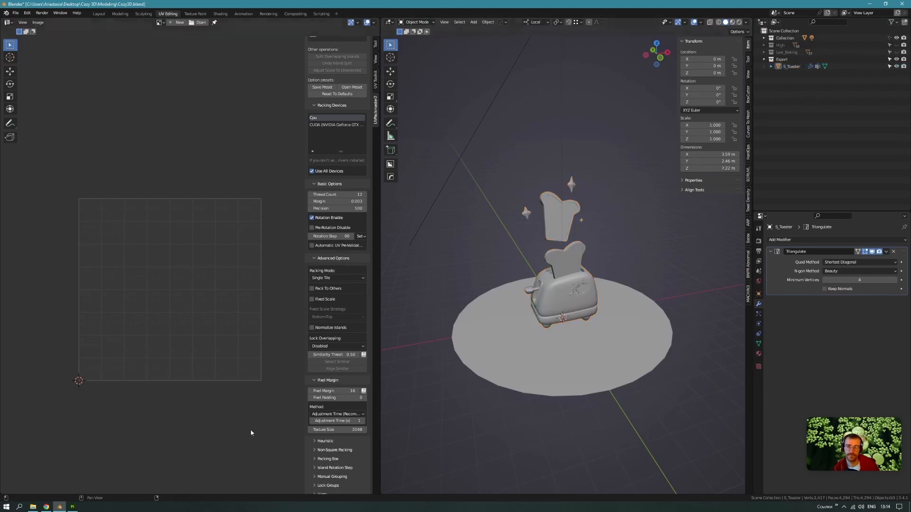
pyautogui.click(46, 507)
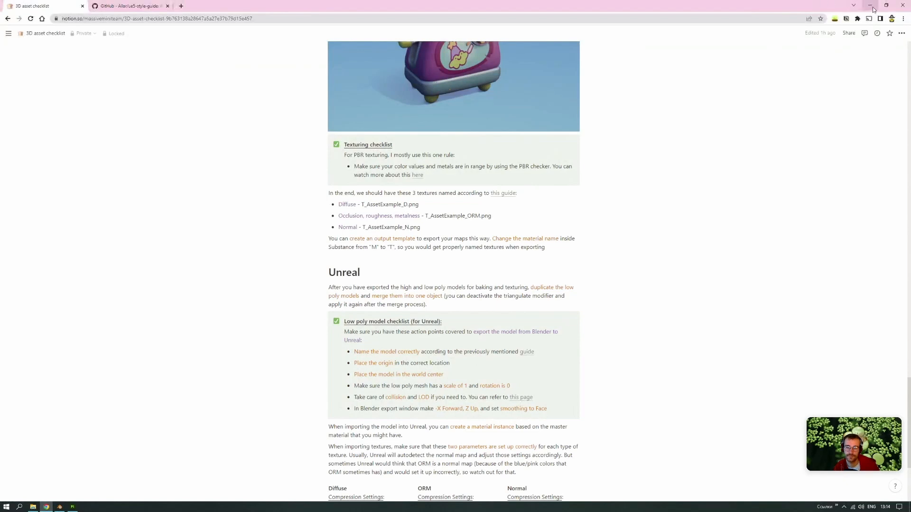
# Go back to Blender, open the FBX export settings for S_Toaster with the saved operator preset, and leave the dialog.
pyautogui.hotkey('alt', 'Tab')
pyautogui.click(578, 279)
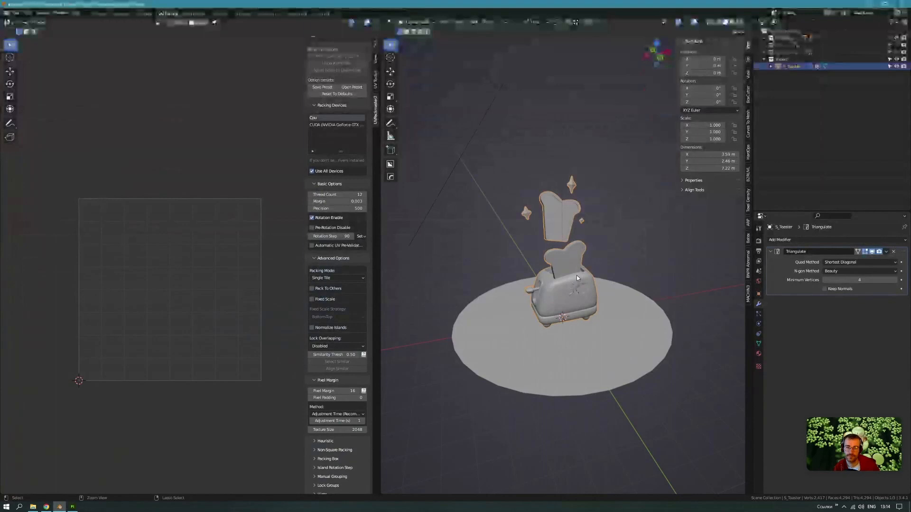
pyautogui.hotkey('ctrl', 's')
pyautogui.click(576, 317)
pyautogui.moveTo(641, 327)
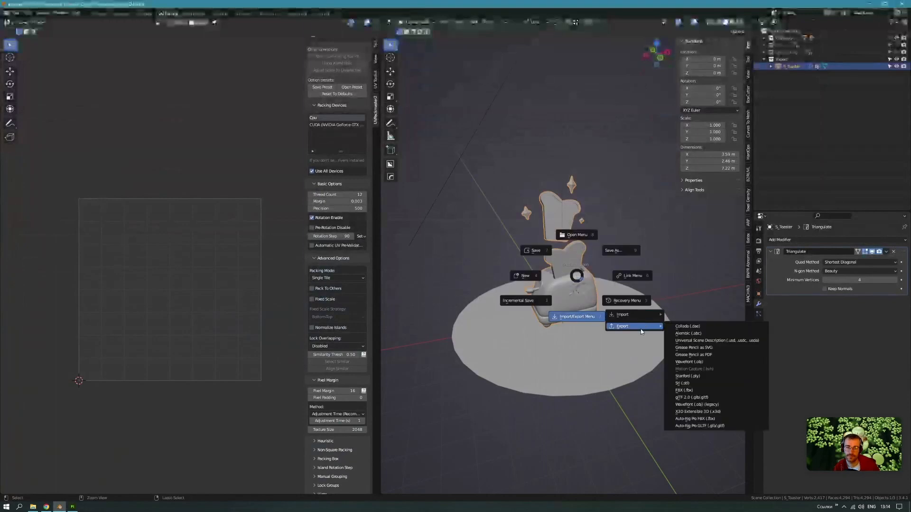
pyautogui.click(693, 391)
pyautogui.click(597, 172)
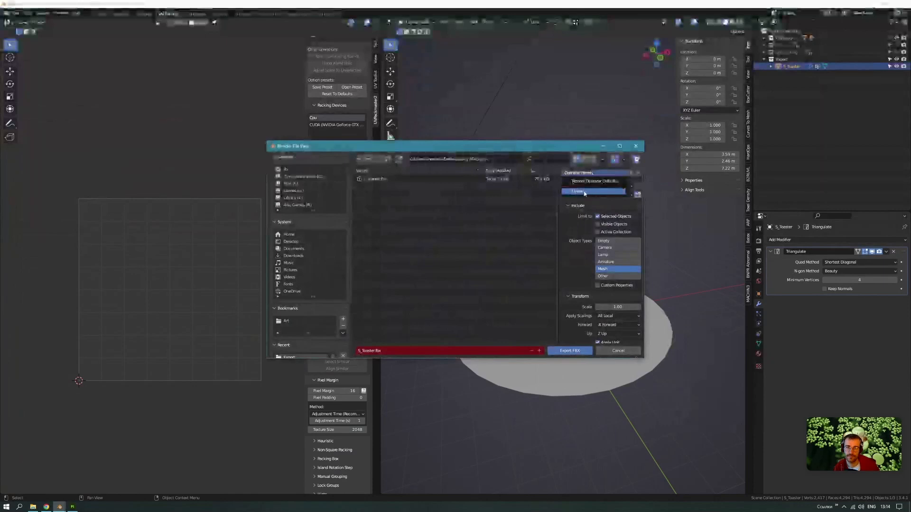
pyautogui.click(591, 193)
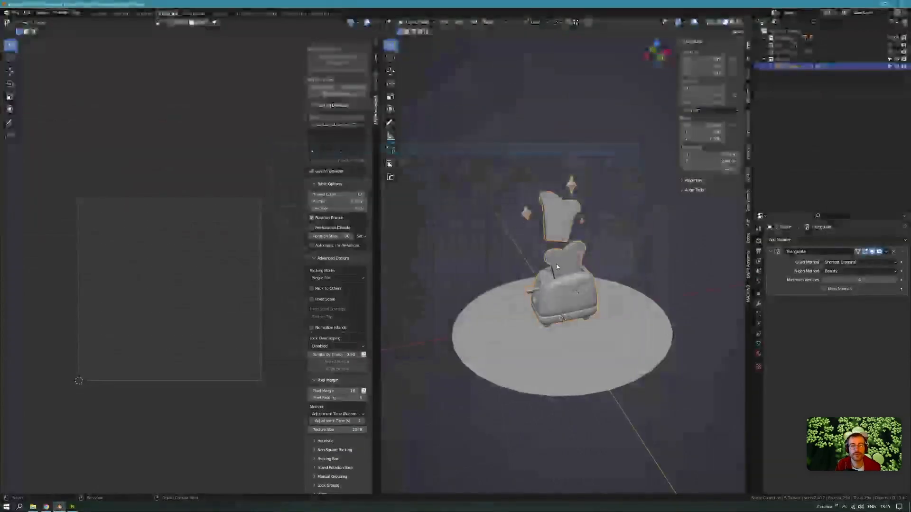
pyautogui.click(481, 357)
# Look over the toaster once more, then read the checklist's notes on material instances and texture import settings in the browser.
pyautogui.scroll(2, 554, 298)
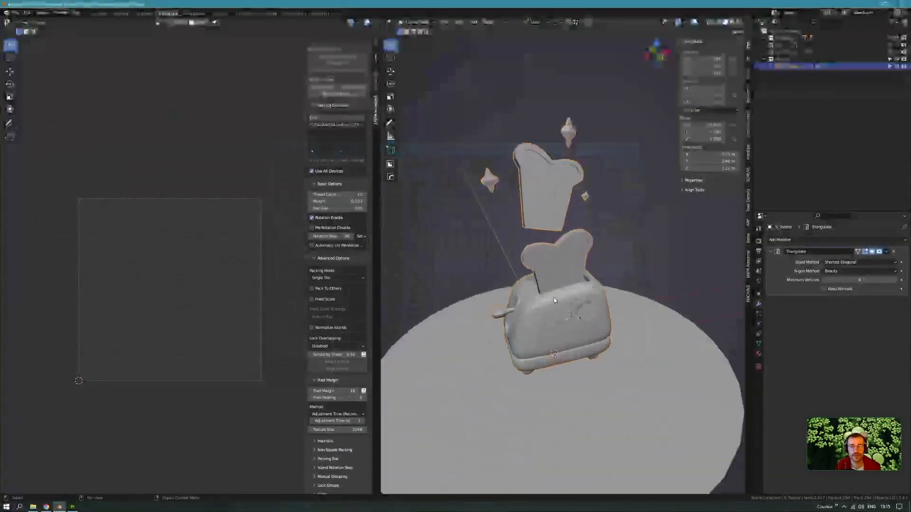
pyautogui.moveTo(548, 312); pyautogui.dragTo(563, 313, button='middle')
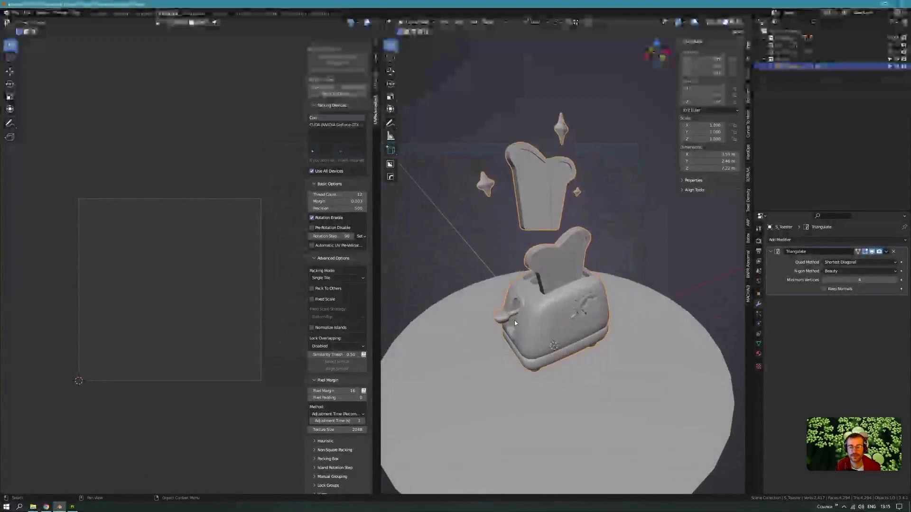
pyautogui.click(46, 507)
pyautogui.scroll(5, 406, 333)
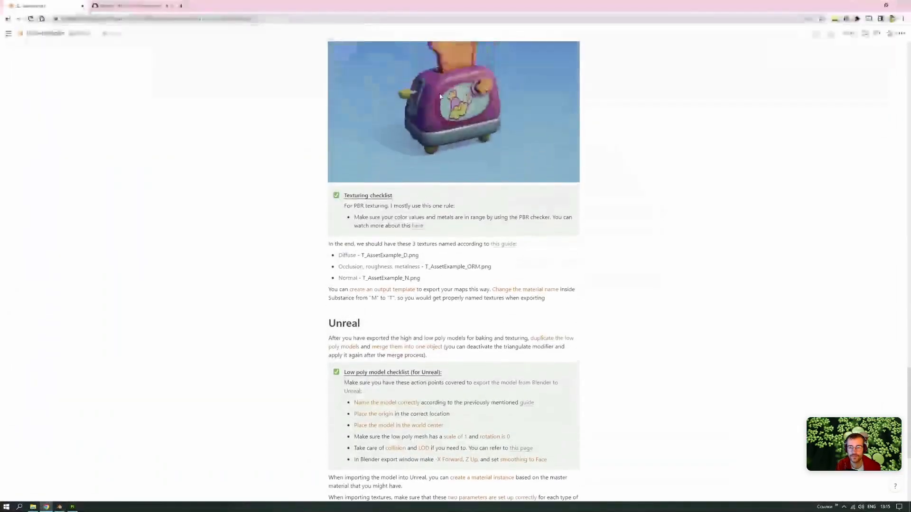
pyautogui.scroll(-3, 405, 381)
pyautogui.scroll(-2, 405, 381)
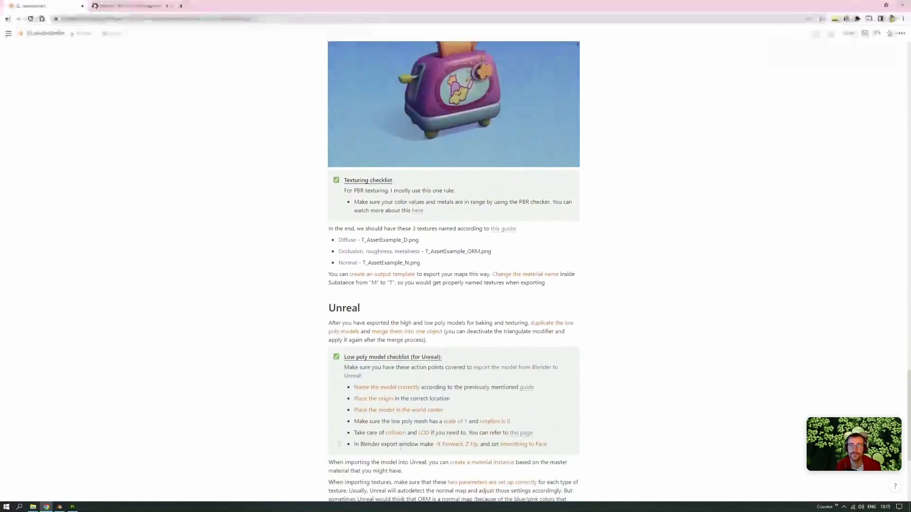
pyautogui.scroll(-2, 375, 401)
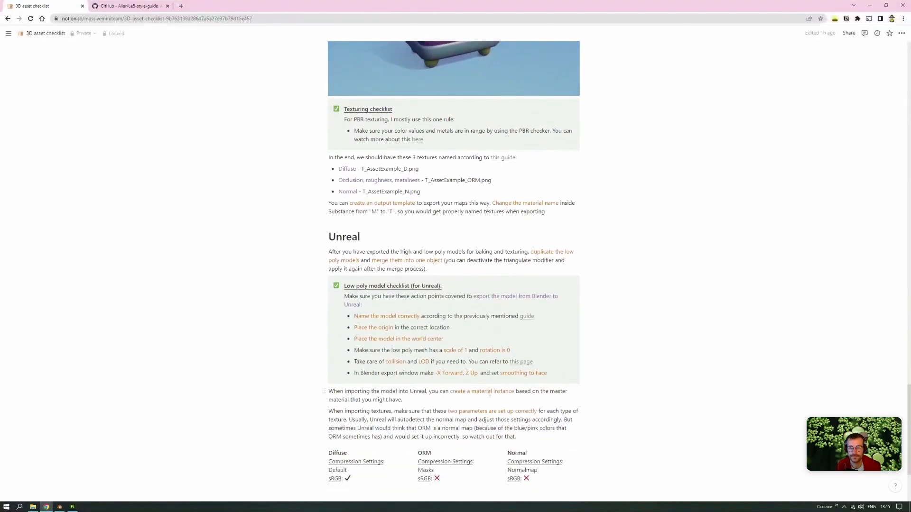
pyautogui.scroll(-2, 427, 380)
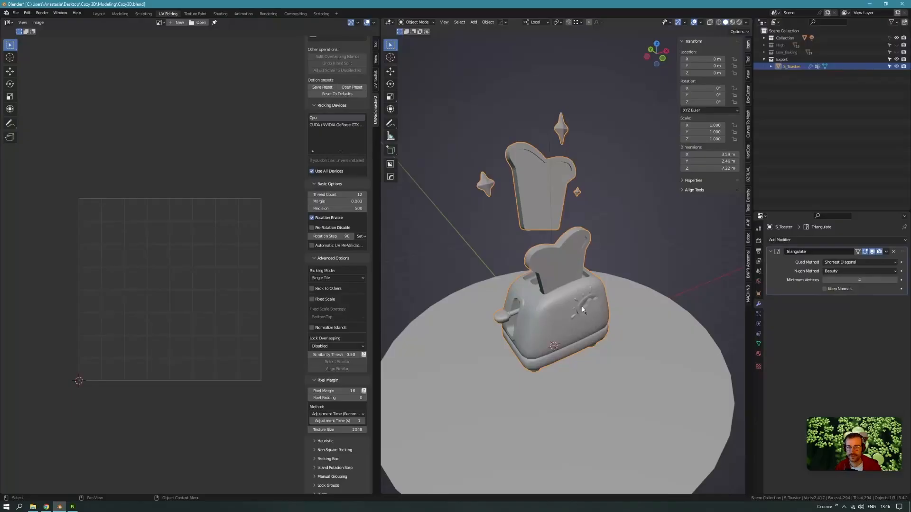
# Switch Blender to the Layout workspace and set the viewport shading to Rendered.
pyautogui.scroll(-3, 576, 355)
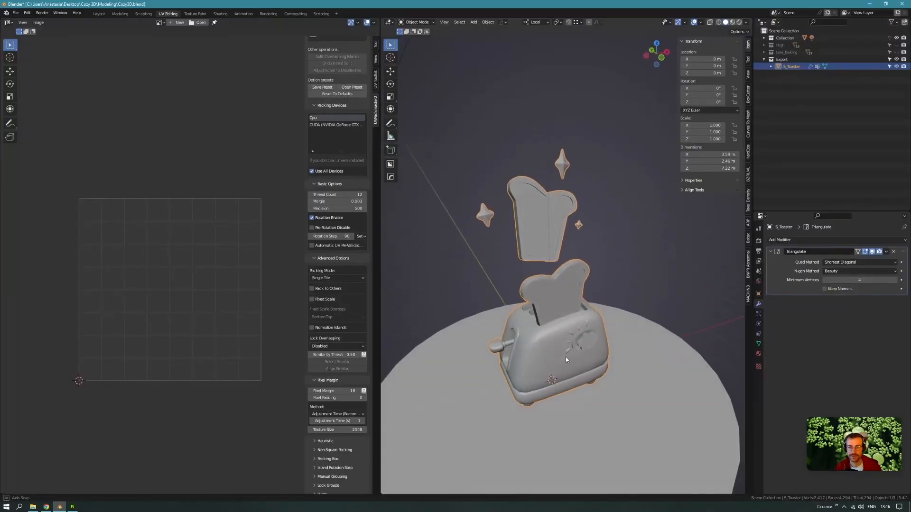
pyautogui.keyDown('shift'); pyautogui.moveTo(576, 344); pyautogui.dragTo(553, 347, button='middle'); pyautogui.keyUp('shift')
pyautogui.press('z')
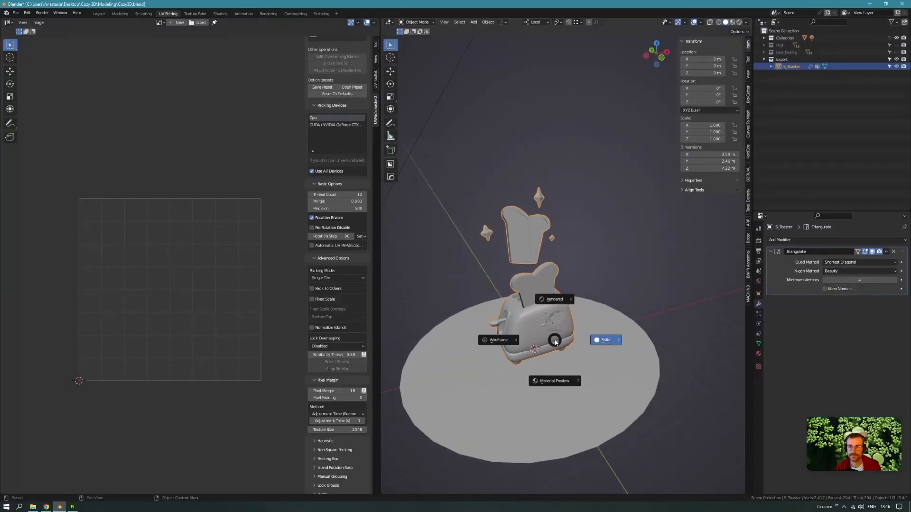
pyautogui.click(99, 14)
pyautogui.press('z')
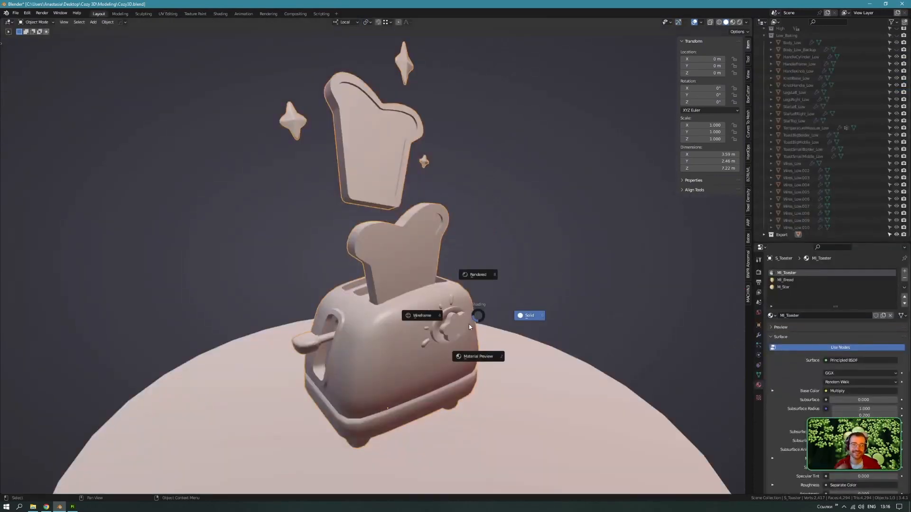
pyautogui.click(473, 286)
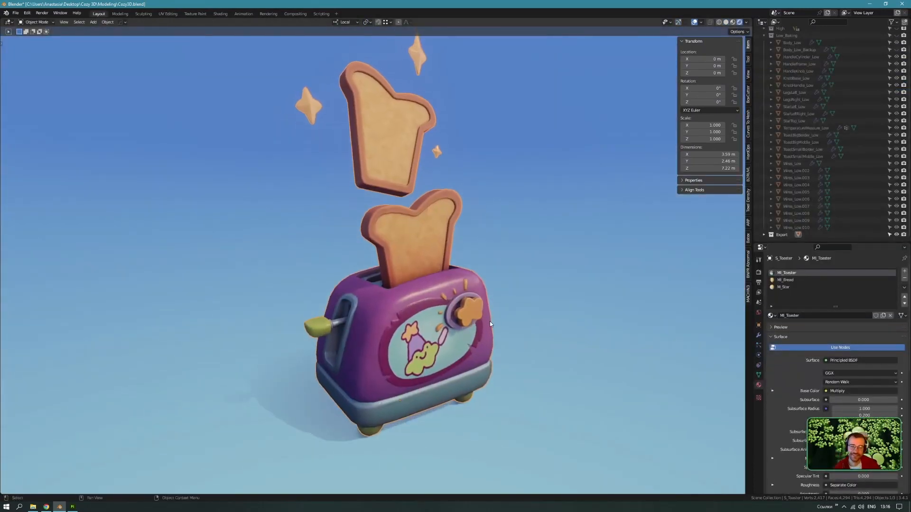
# Examine the textured toaster up close, especially the star knob and the character artwork on its side.
pyautogui.keyDown('shift'); pyautogui.moveTo(488, 321); pyautogui.dragTo(457, 384, button='middle'); pyautogui.keyUp('shift')
pyautogui.scroll(3, 412, 338)
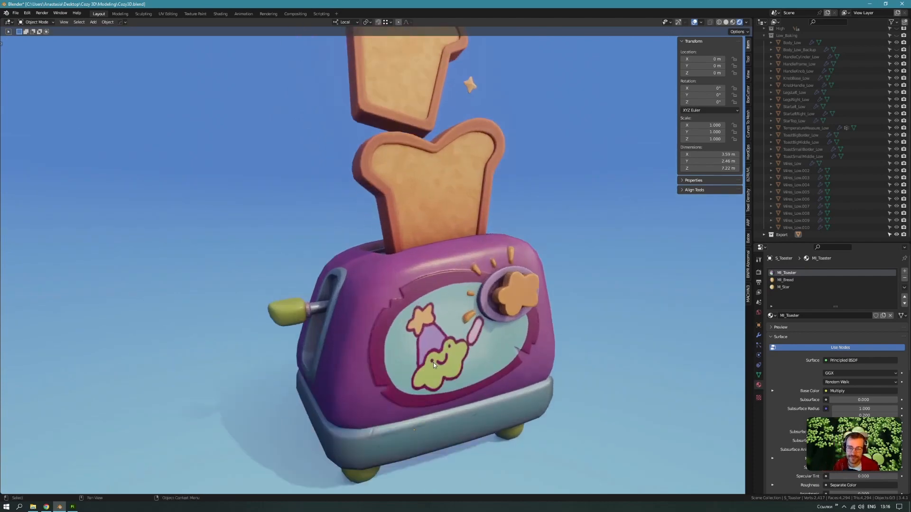
pyautogui.scroll(-2, 425, 335)
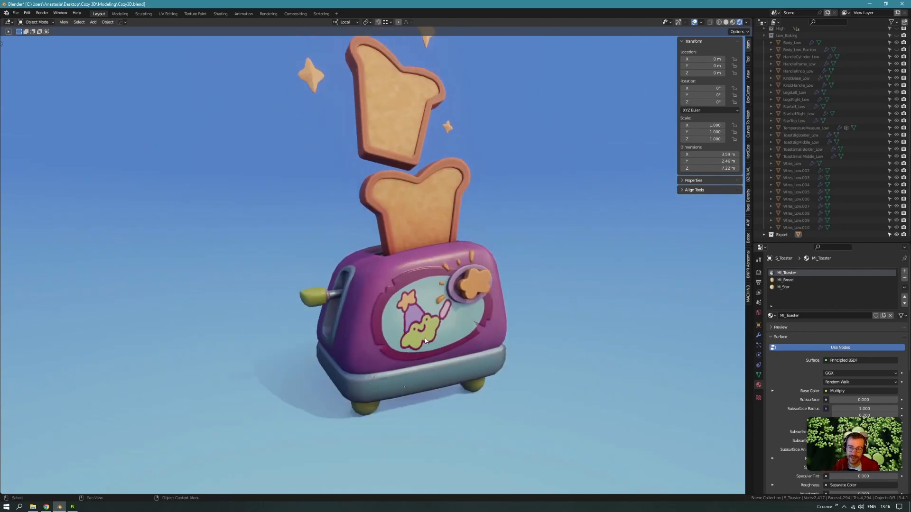
pyautogui.scroll(5, 421, 315)
pyautogui.scroll(5, 404, 327)
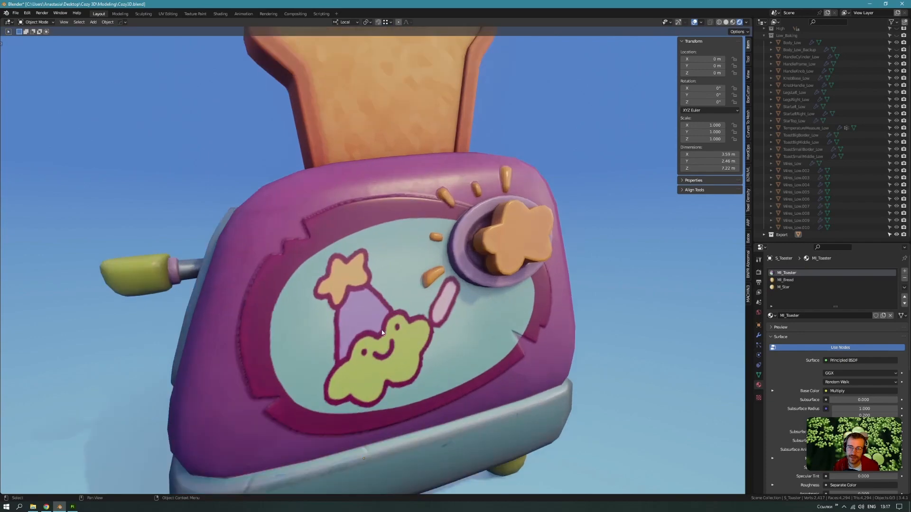
pyautogui.scroll(-6, 399, 281)
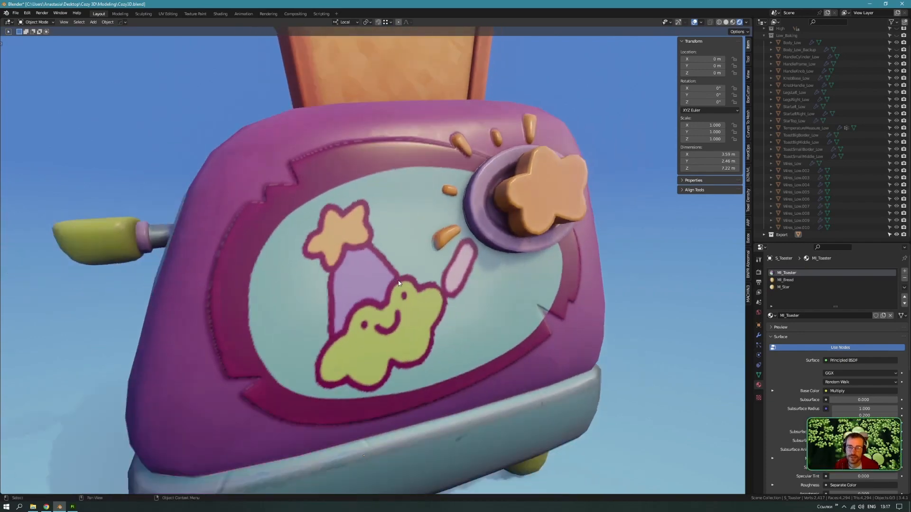
# Look over the rendered toaster from its decorated front around to its plain purple end.
pyautogui.moveTo(389, 284)
pyautogui.mouseDown(button='middle')
pyautogui.moveTo(402, 300)
pyautogui.moveTo(388, 283)
pyautogui.mouseUp(button='middle')
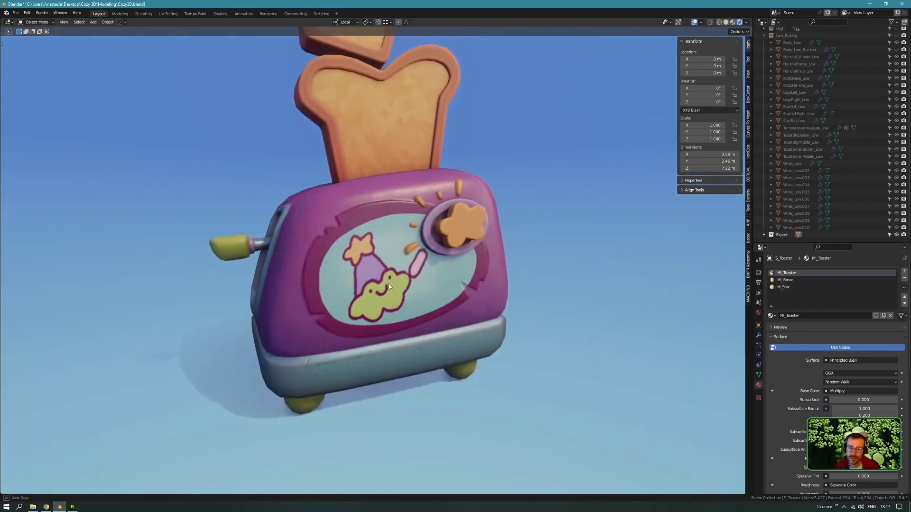
pyautogui.scroll(4, 503, 290)
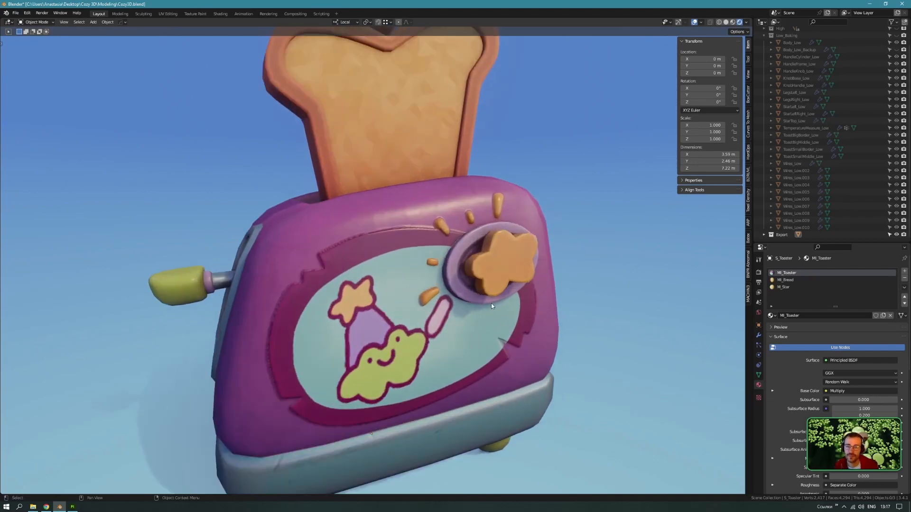
pyautogui.scroll(-5, 491, 306)
pyautogui.moveTo(491, 306); pyautogui.dragTo(334, 283, button='middle')
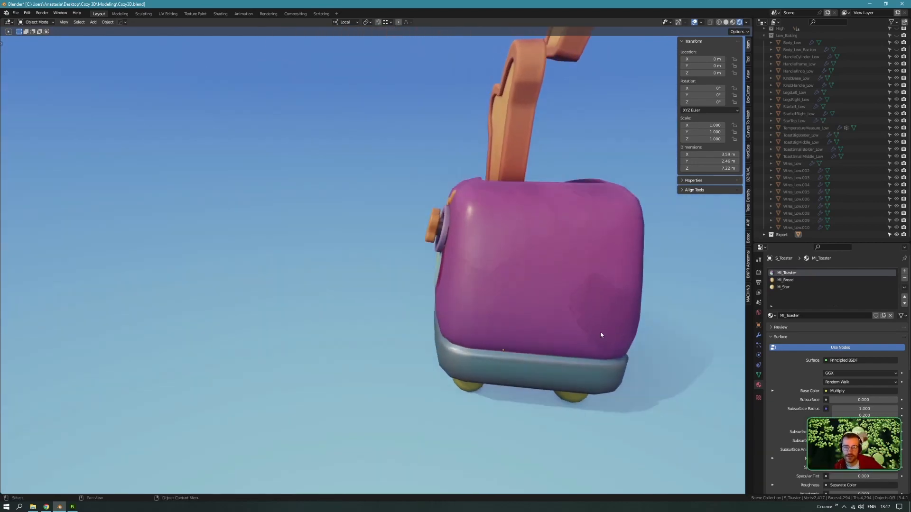
pyautogui.moveTo(600, 335); pyautogui.dragTo(702, 309, button='middle')
# Switch to Substance 3D Painter, expand the Plane folder of the T_Bread texture set, and show the mask of its Multiply fill layer.
pyautogui.click(869, 4)
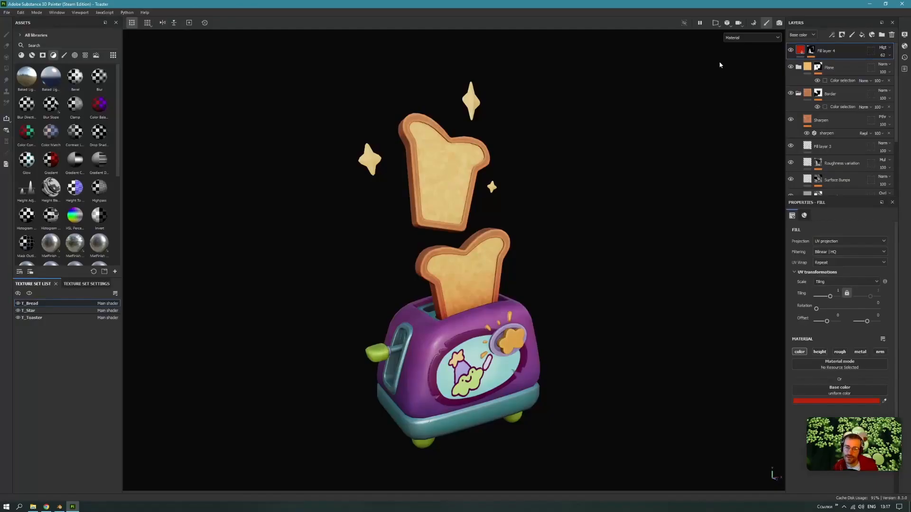
pyautogui.click(40, 304)
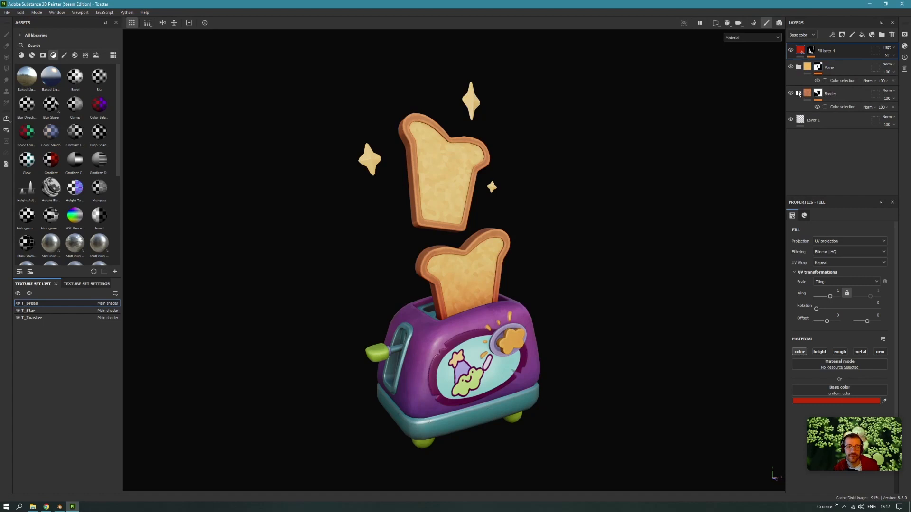
pyautogui.click(798, 67)
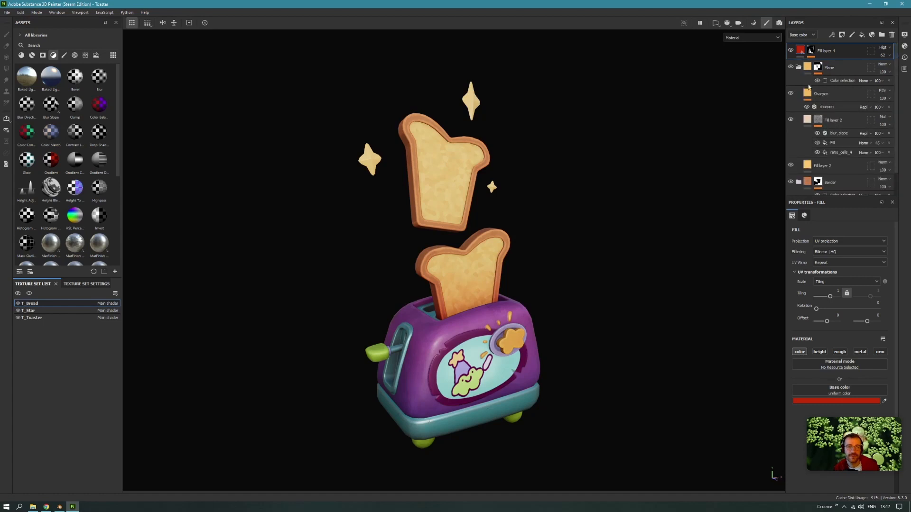
pyautogui.keyDown('alt'); pyautogui.click(818, 120); pyautogui.keyUp('alt')
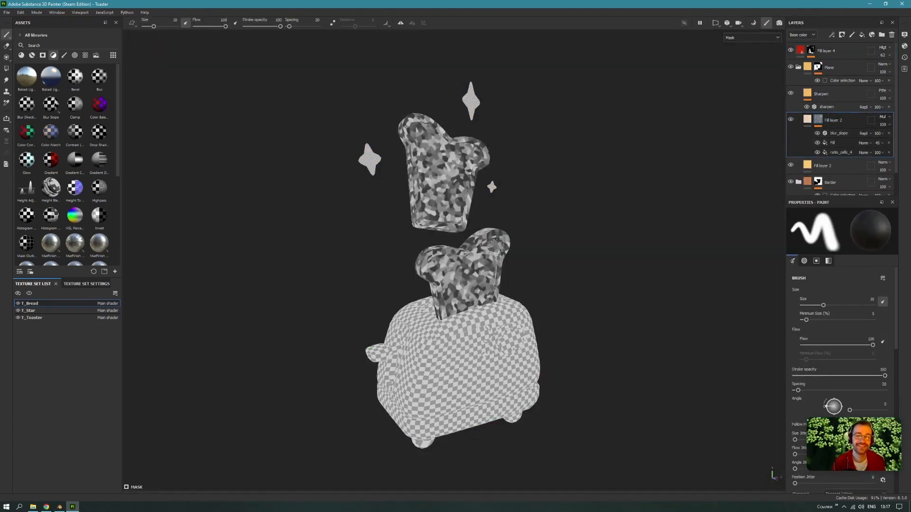
# Select the ratio_cells_4 fill in the mask and examine its cell pattern on the toast slices.
pyautogui.scroll(2, 515, 259)
pyautogui.click(840, 153)
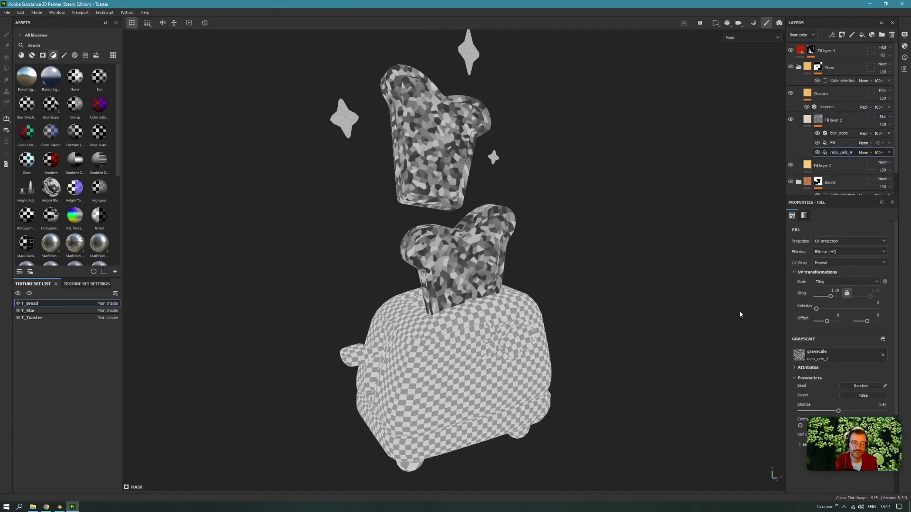
pyautogui.scroll(2, 513, 232)
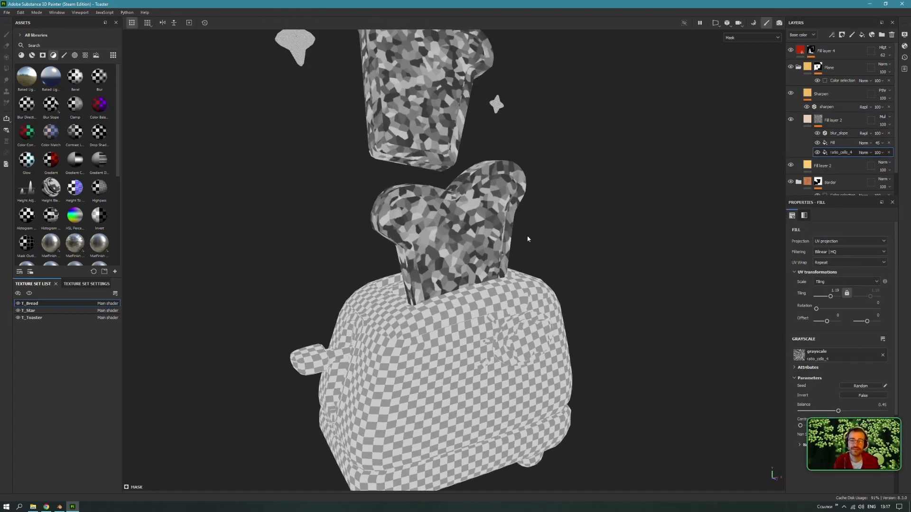
pyautogui.scroll(2, 558, 221)
pyautogui.keyDown('alt'); pyautogui.moveTo(558, 221); pyautogui.dragTo(574, 318, button='middle'); pyautogui.keyUp('alt')
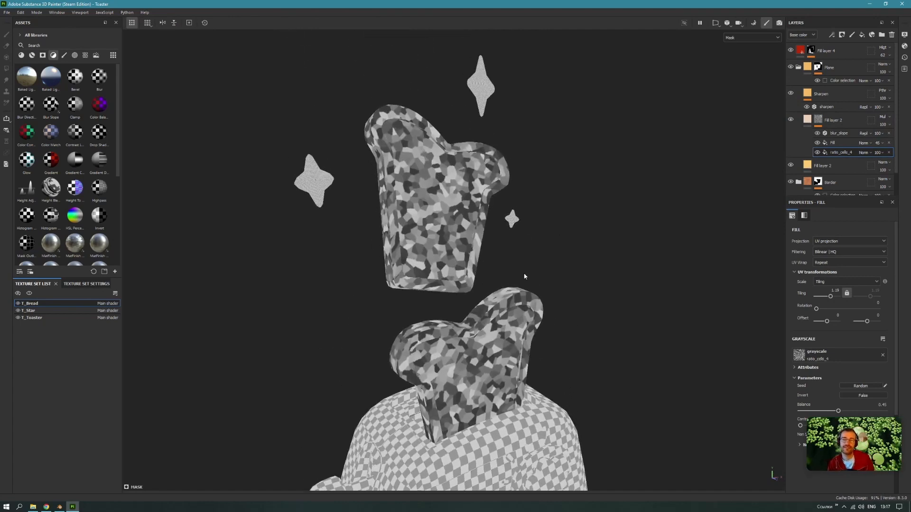
pyautogui.scroll(3, 468, 248)
pyautogui.keyDown('alt'); pyautogui.moveTo(484, 129); pyautogui.dragTo(506, 238, button='middle'); pyautogui.keyUp('alt')
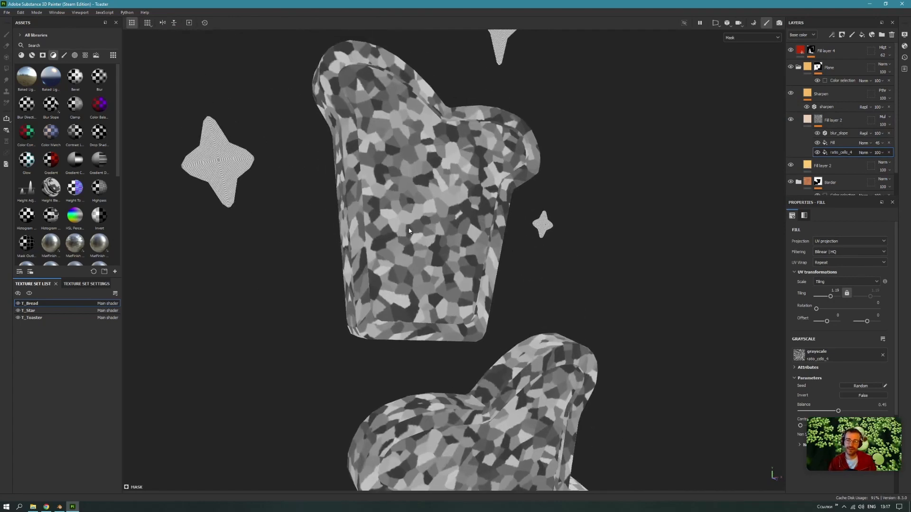
# Return the viewport to the material view and inspect the cell variation on the bread surfaces.
pyautogui.press('m')
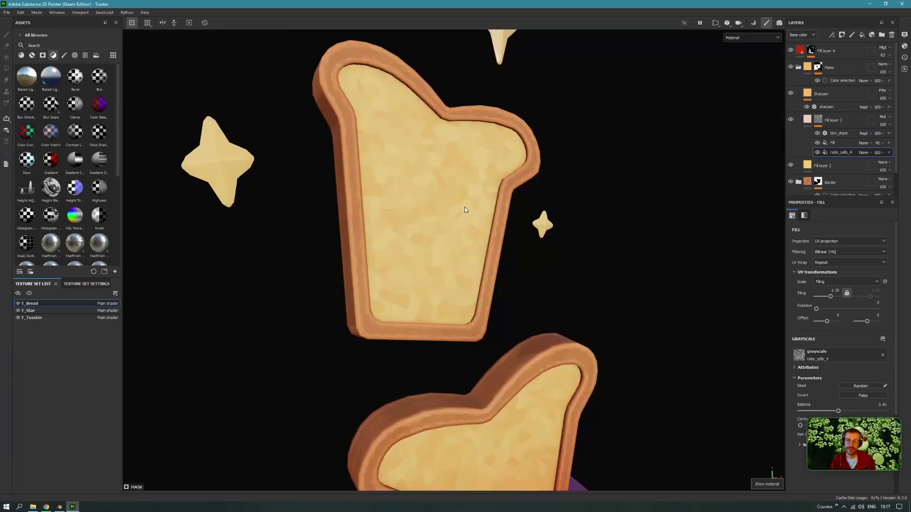
pyautogui.scroll(1, 577, 285)
pyautogui.keyDown('alt'); pyautogui.moveTo(577, 285); pyautogui.dragTo(540, 337); pyautogui.keyUp('alt')
pyautogui.keyDown('alt'); pyautogui.moveTo(540, 337); pyautogui.dragTo(477, 130, button='middle'); pyautogui.keyUp('alt')
pyautogui.scroll(-4, 533, 314)
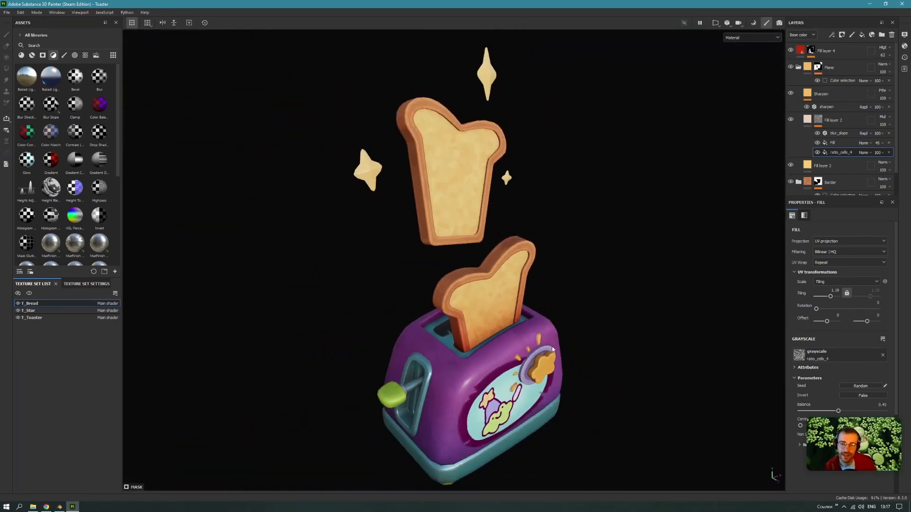
# Examine the painted character artwork and the stitched border on the toaster's front up close.
pyautogui.keyDown('alt'); pyautogui.moveTo(533, 314); pyautogui.dragTo(539, 315); pyautogui.keyUp('alt')
pyautogui.keyDown('alt'); pyautogui.moveTo(538, 315); pyautogui.dragTo(518, 317, button='middle'); pyautogui.keyUp('alt')
pyautogui.scroll(5, 507, 332)
pyautogui.scroll(-3, 505, 327)
pyautogui.scroll(8, 519, 318)
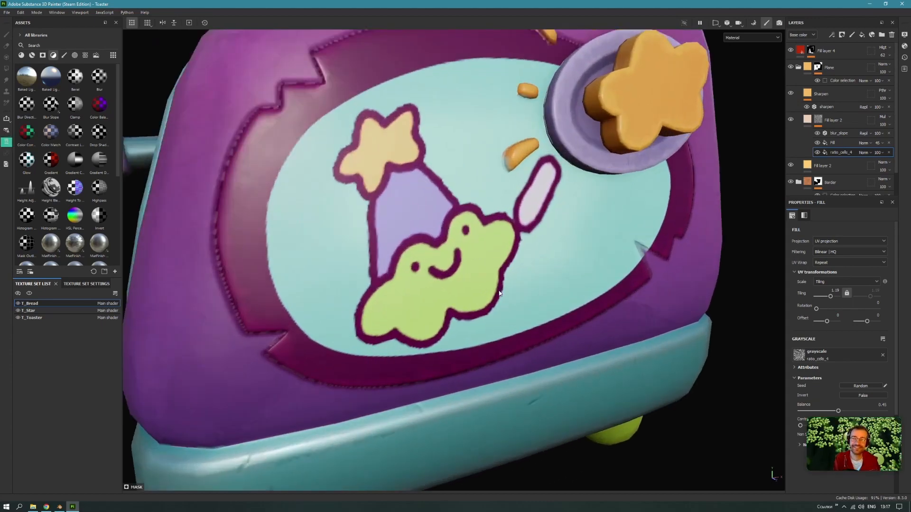
pyautogui.scroll(-6, 500, 296)
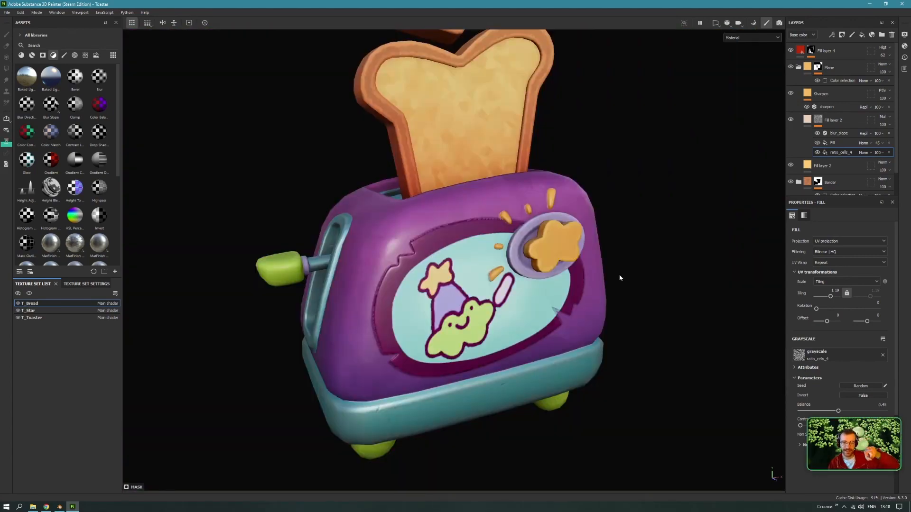
# Inspect the star knob and the raised marks around it from several angles, along with the toaster as a whole.
pyautogui.scroll(6, 619, 291)
pyautogui.keyDown('alt'); pyautogui.moveTo(620, 294); pyautogui.dragTo(561, 281); pyautogui.keyUp('alt')
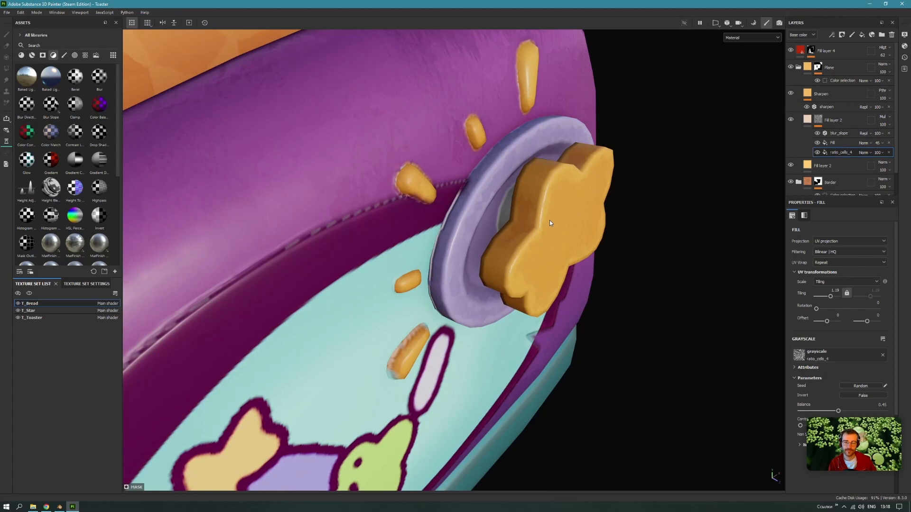
pyautogui.scroll(-6, 541, 252)
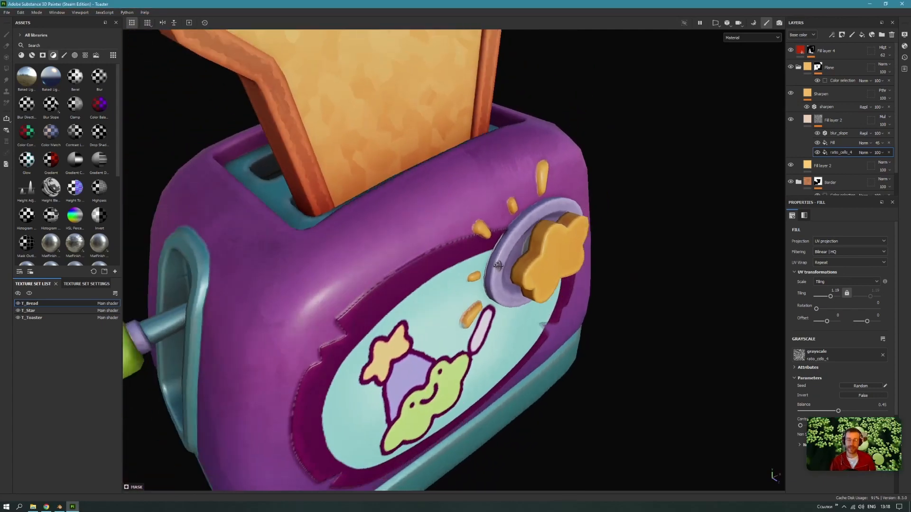
pyautogui.keyDown('alt'); pyautogui.moveTo(549, 275); pyautogui.dragTo(509, 273); pyautogui.keyUp('alt')
pyautogui.scroll(3, 480, 289)
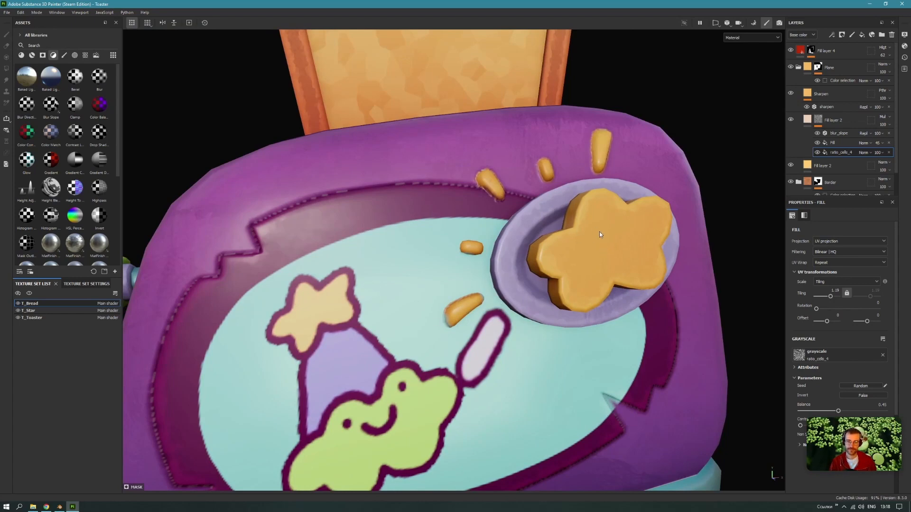
pyautogui.keyDown('alt'); pyautogui.moveTo(599, 232); pyautogui.dragTo(563, 252); pyautogui.keyUp('alt')
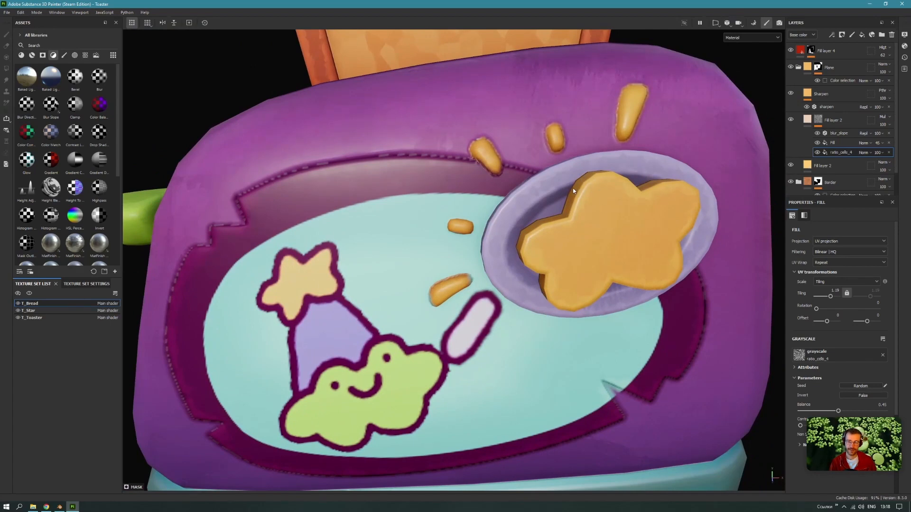
pyautogui.scroll(-8, 579, 193)
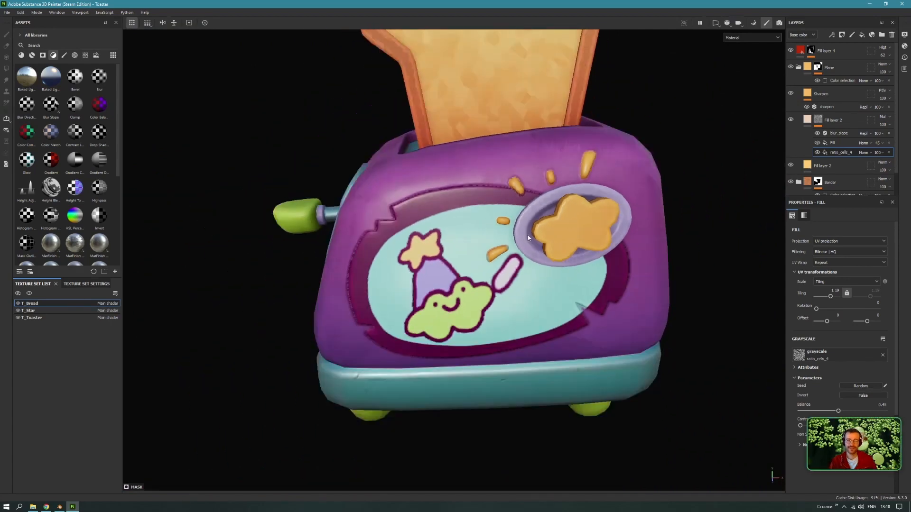
pyautogui.scroll(5, 561, 248)
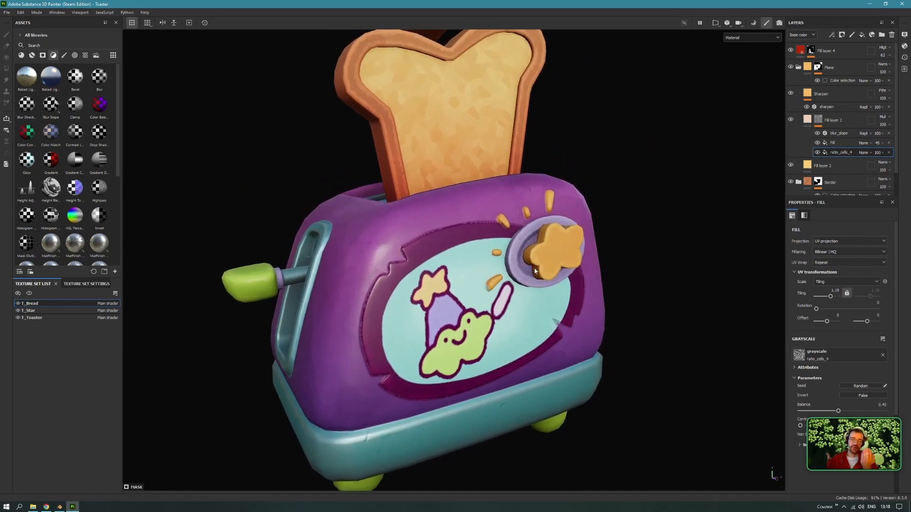
pyautogui.scroll(-8, 517, 260)
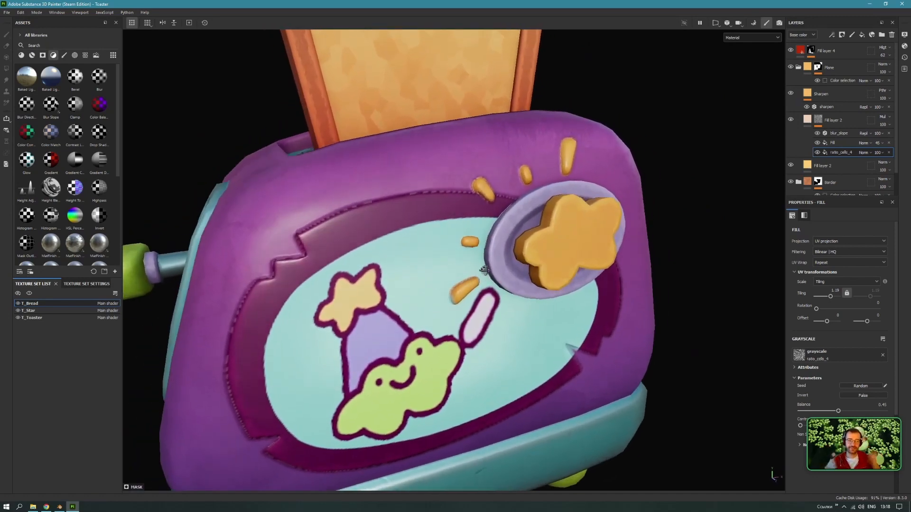
pyautogui.scroll(-5, 565, 248)
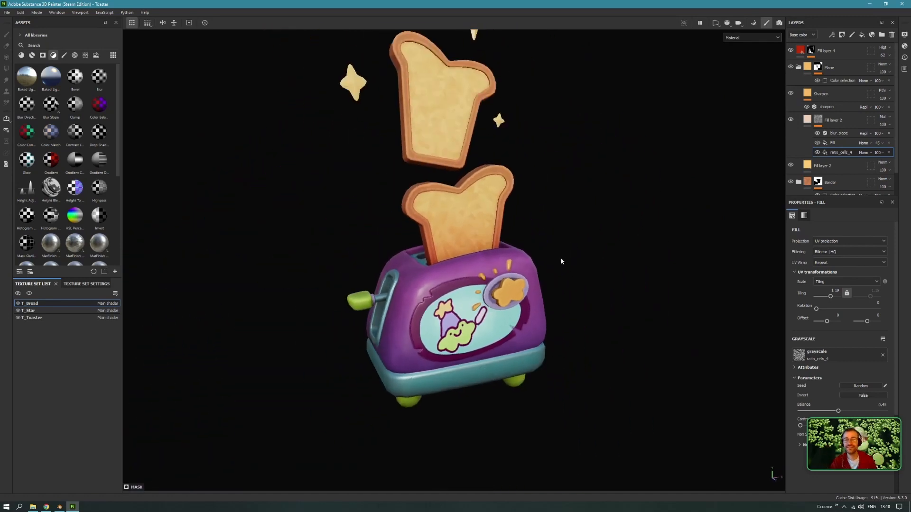
pyautogui.scroll(4, 548, 278)
pyautogui.scroll(-4, 545, 308)
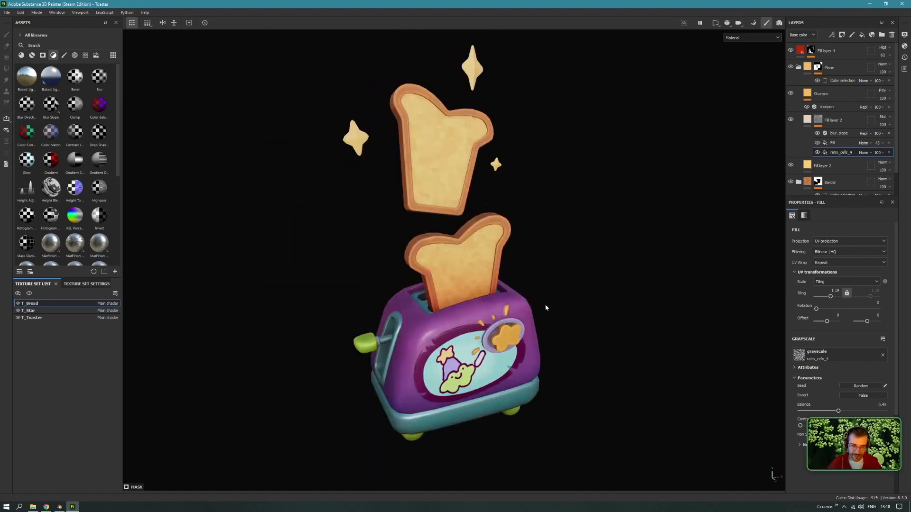